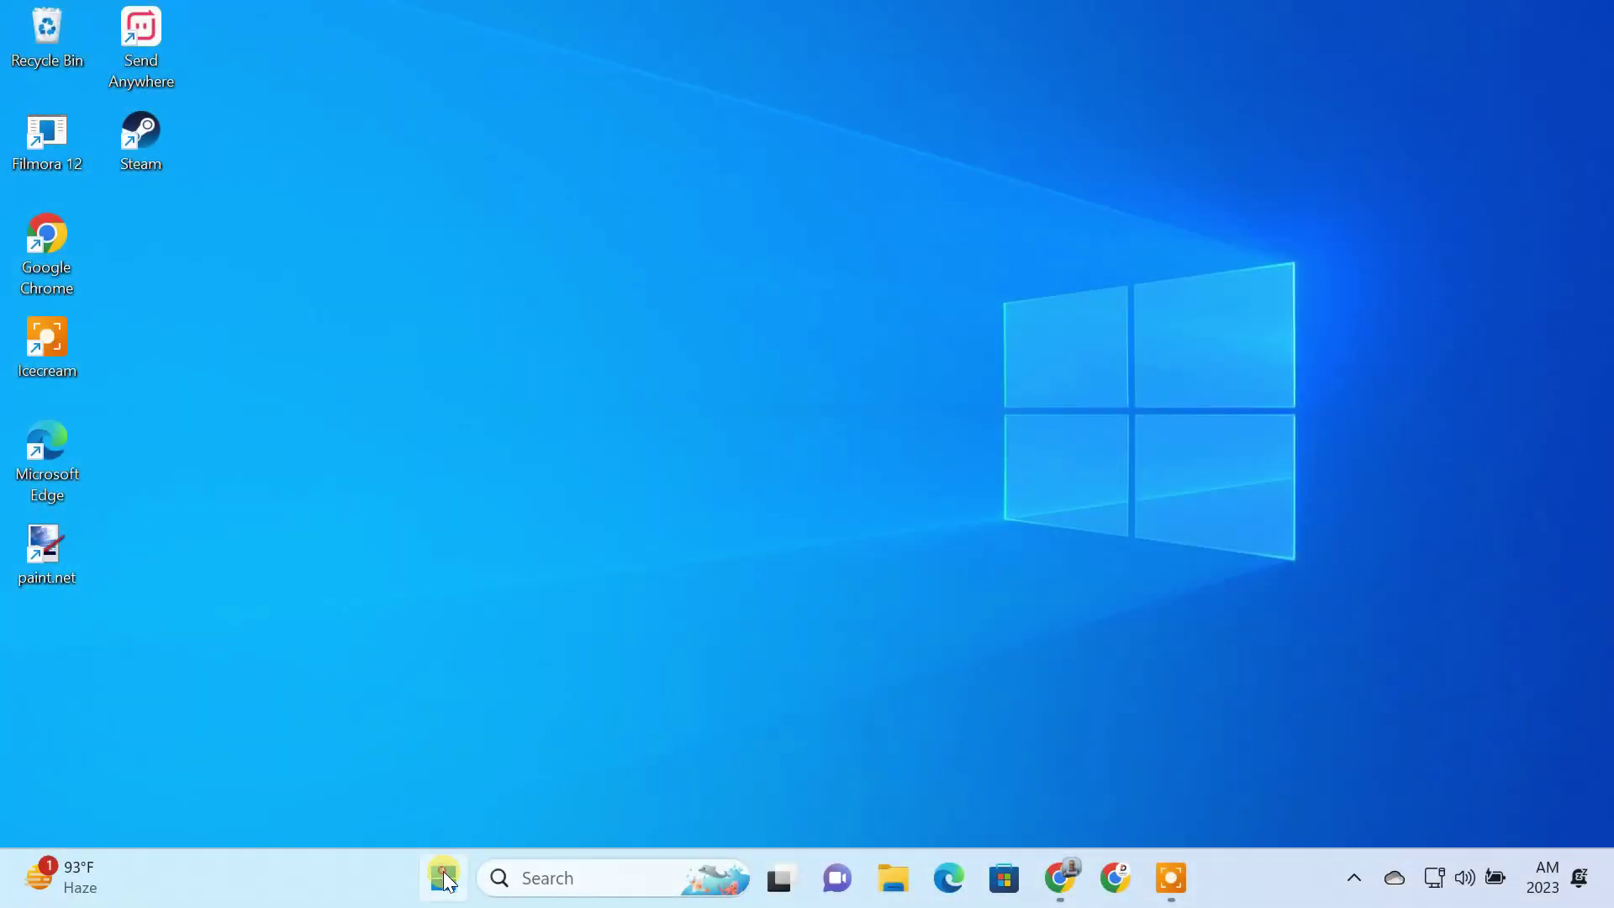
Step: Turn Remote Desktop on in Settings > System and confirm the prompt
left_click(442, 871)
left_click(735, 422)
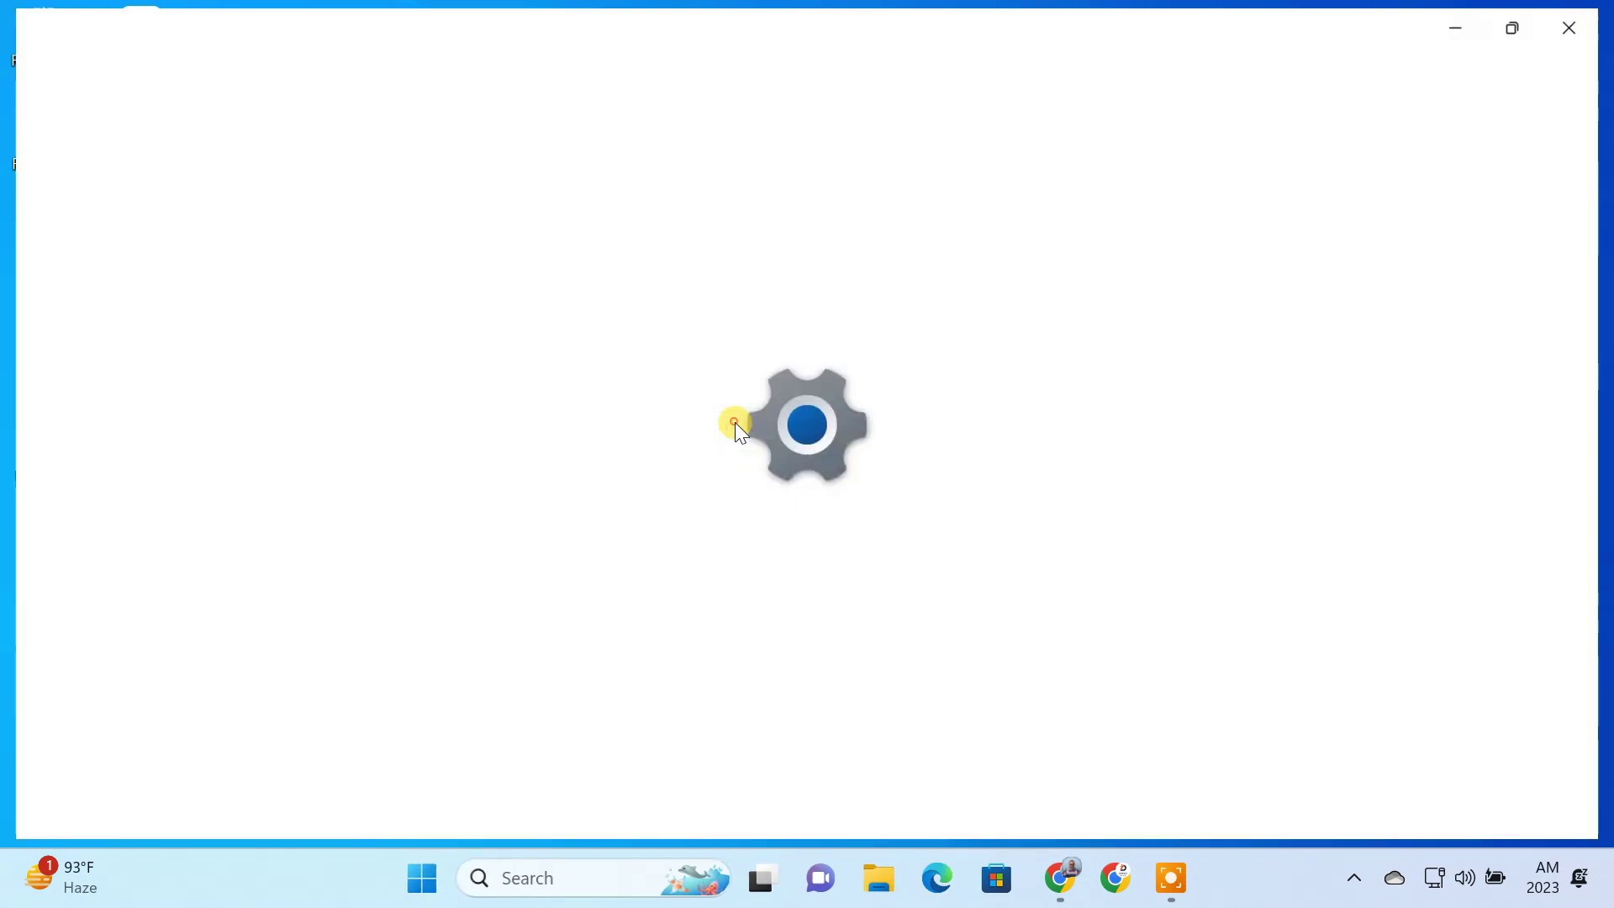
scroll(734, 422, "down", 5)
scroll(733, 427, "down", 3)
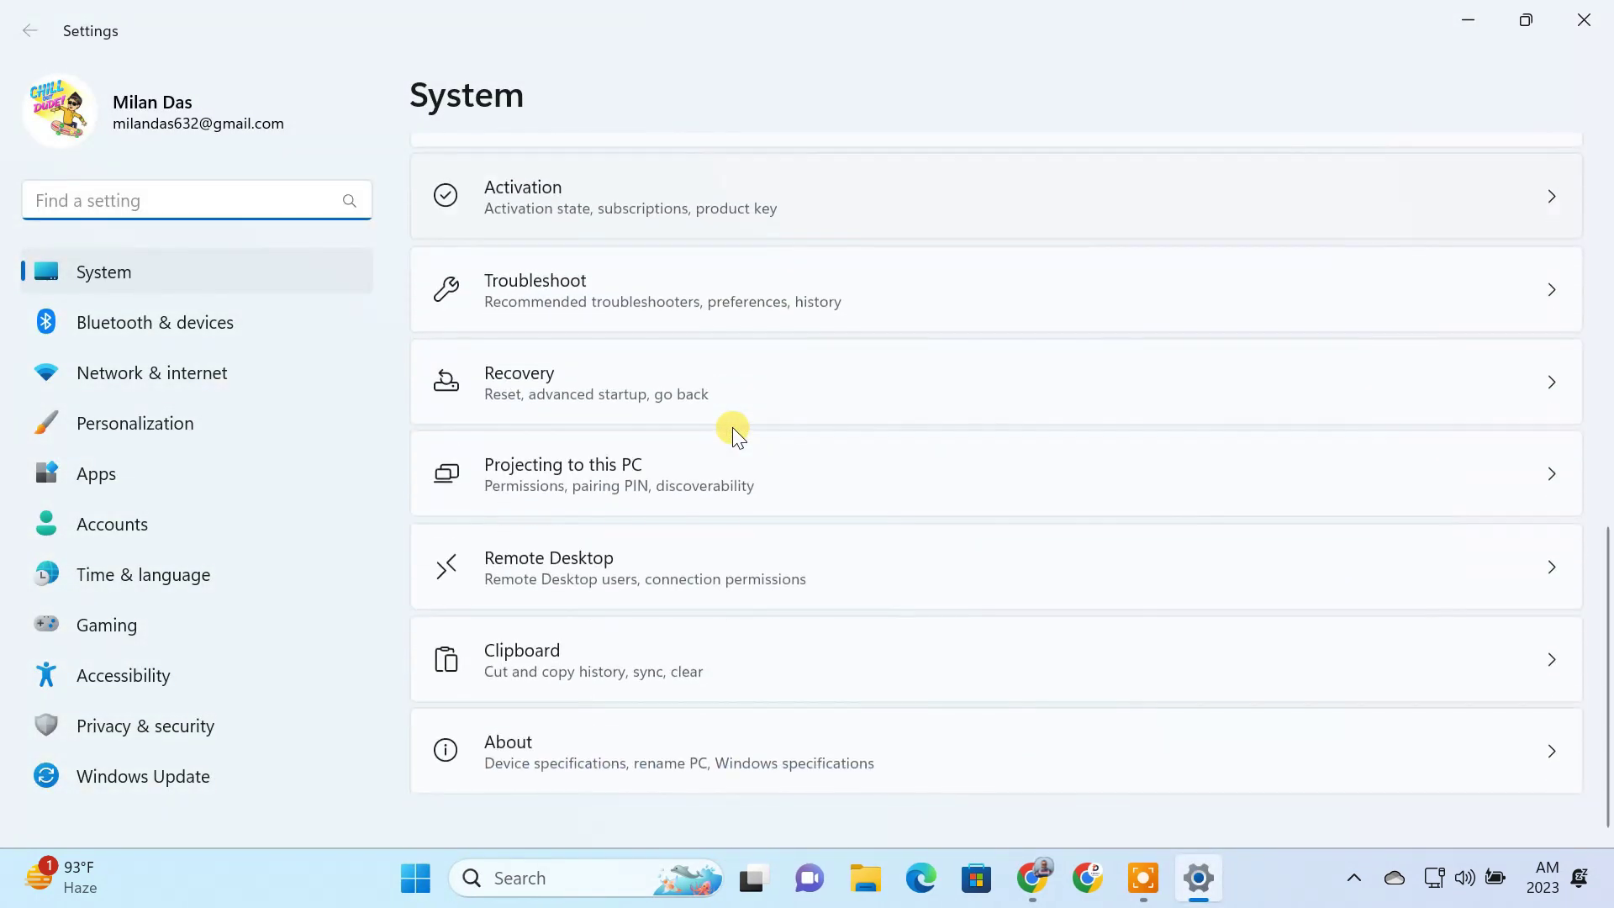
left_click(608, 567)
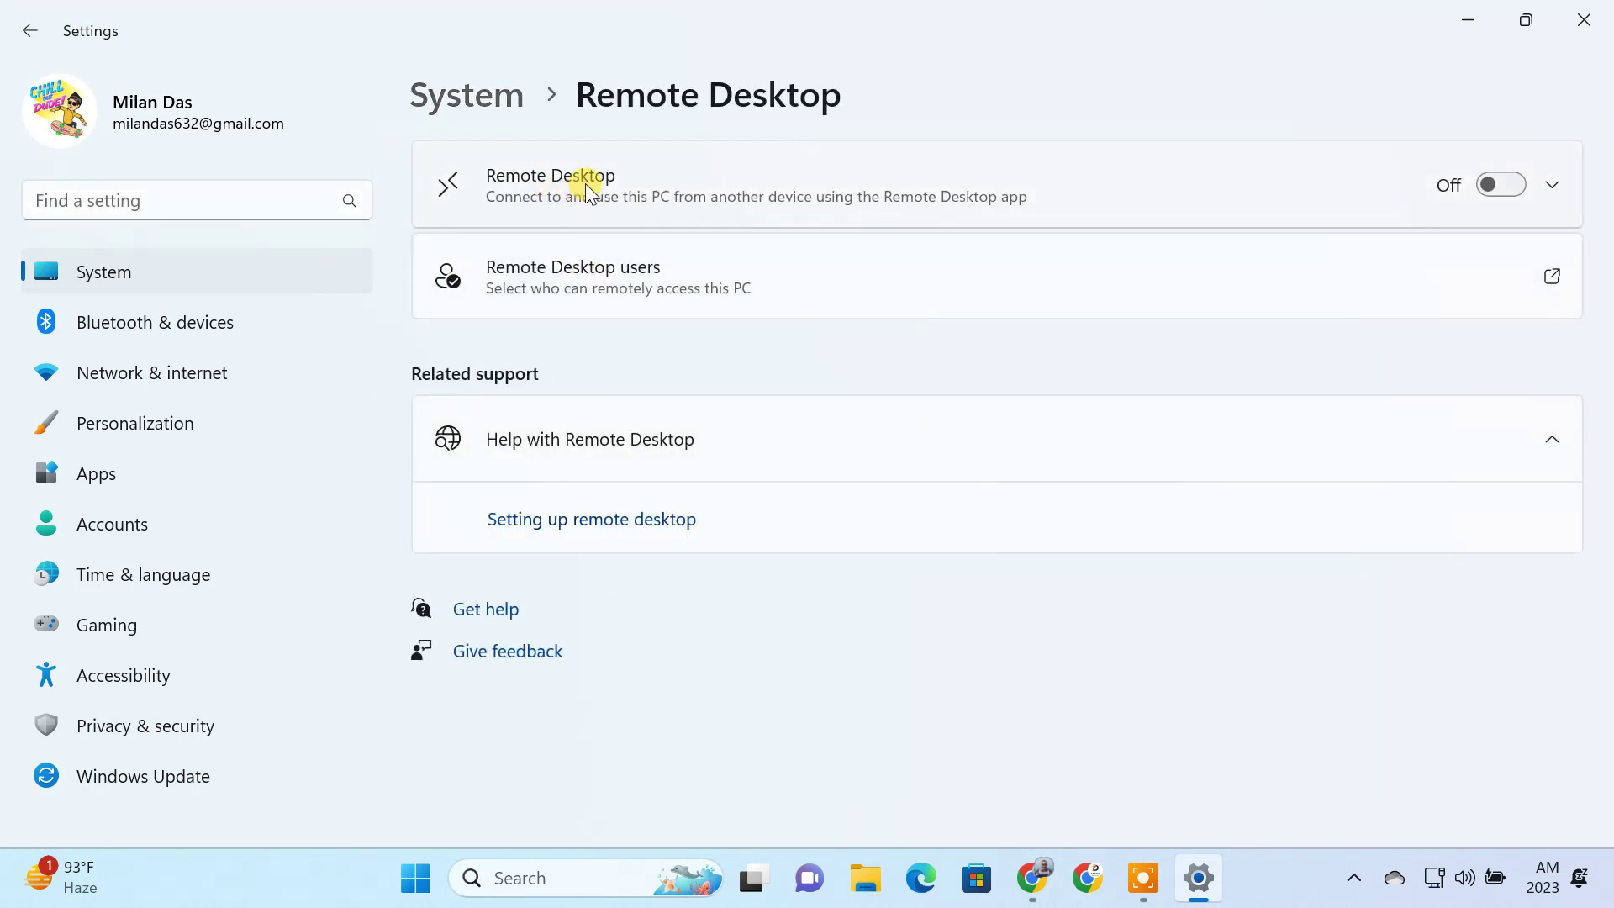
left_click(1469, 192)
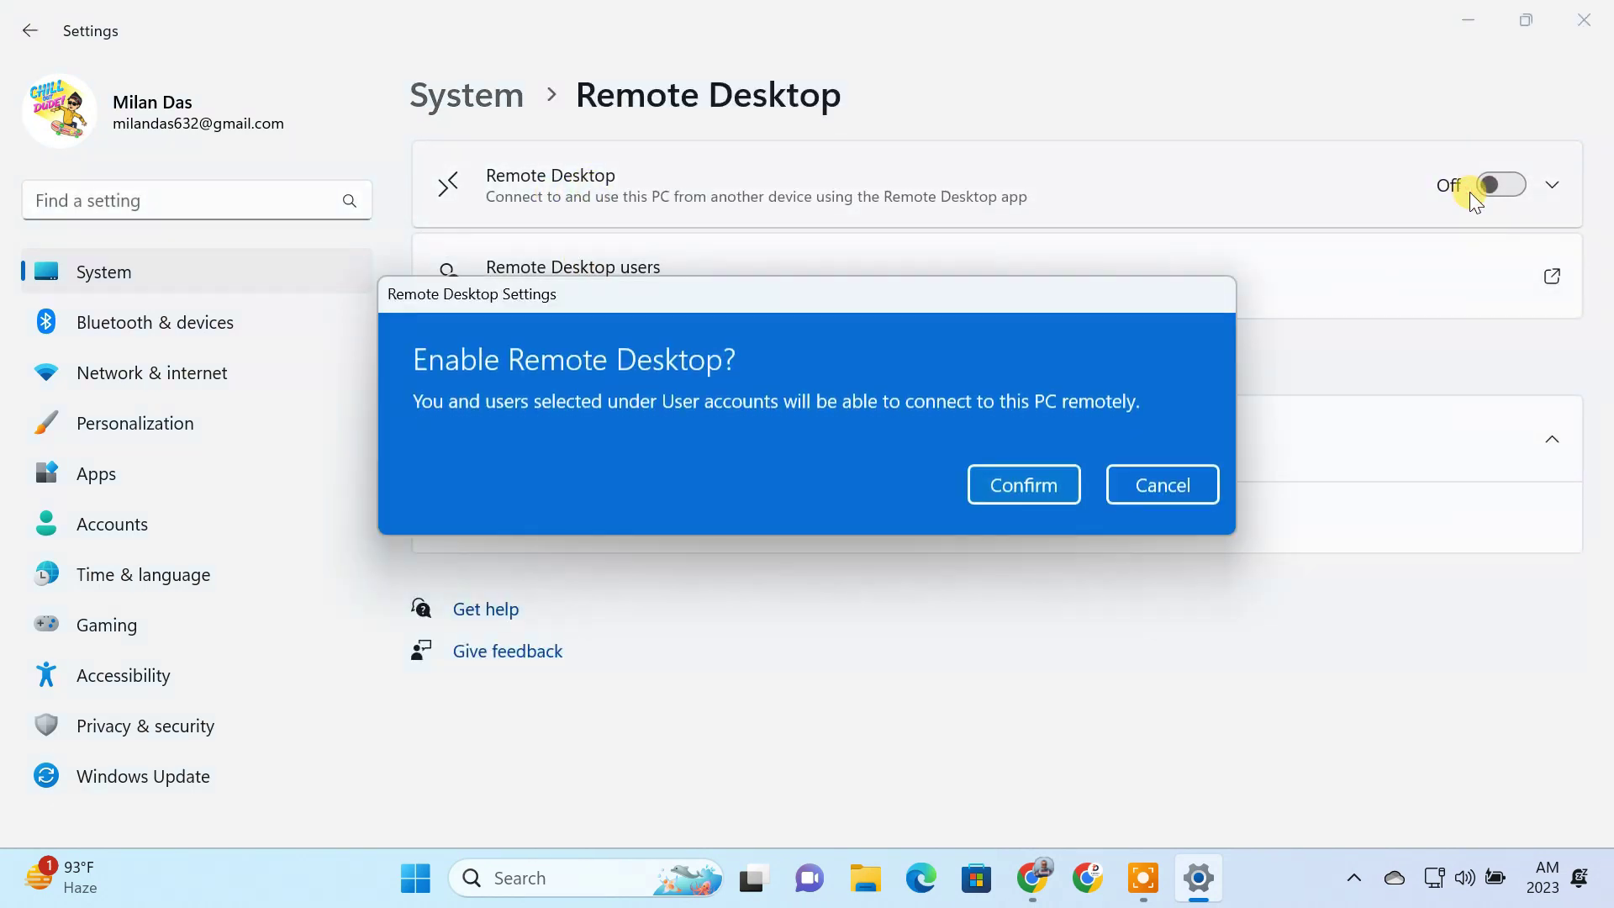
left_click(1049, 485)
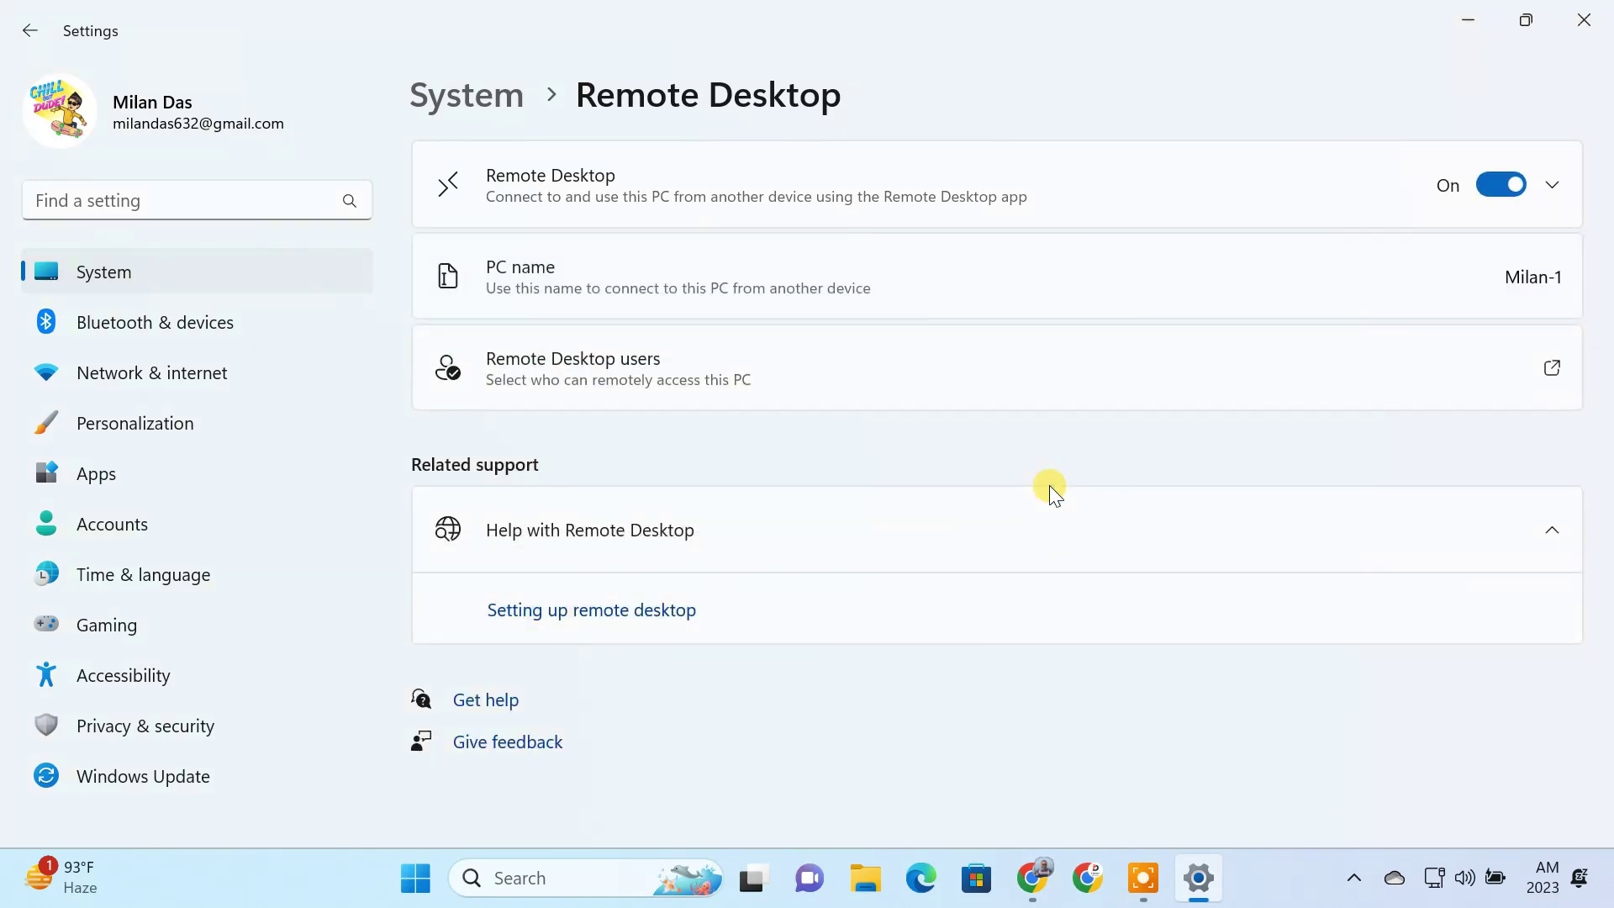
Step: Review the Remote Desktop users and user accounts, then close Settings
left_click(667, 375)
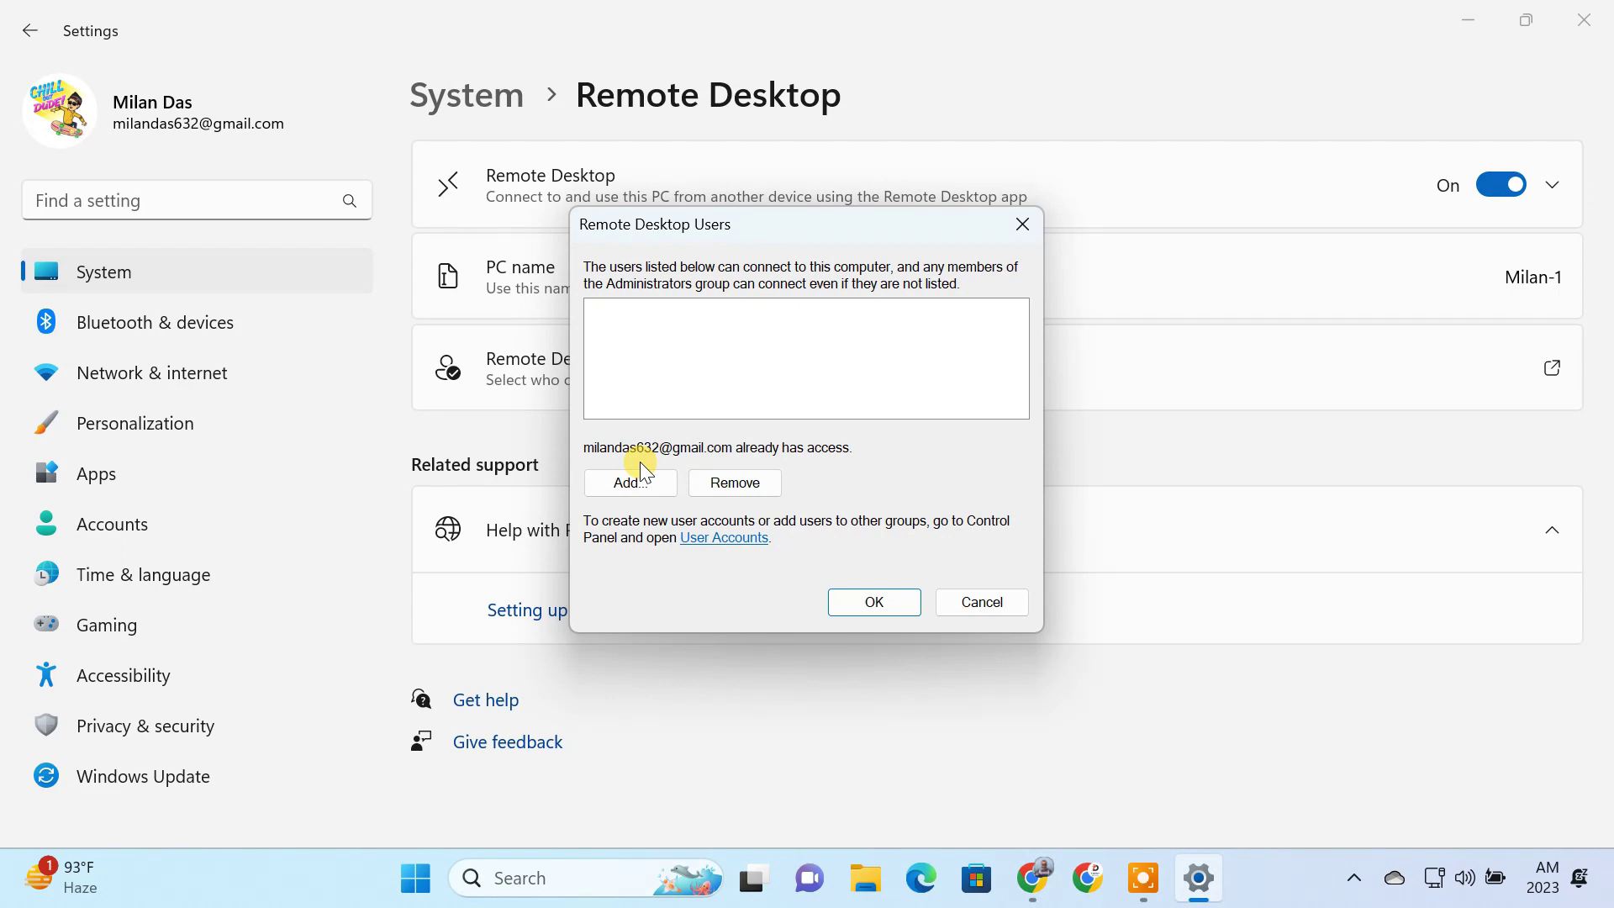
left_click(711, 538)
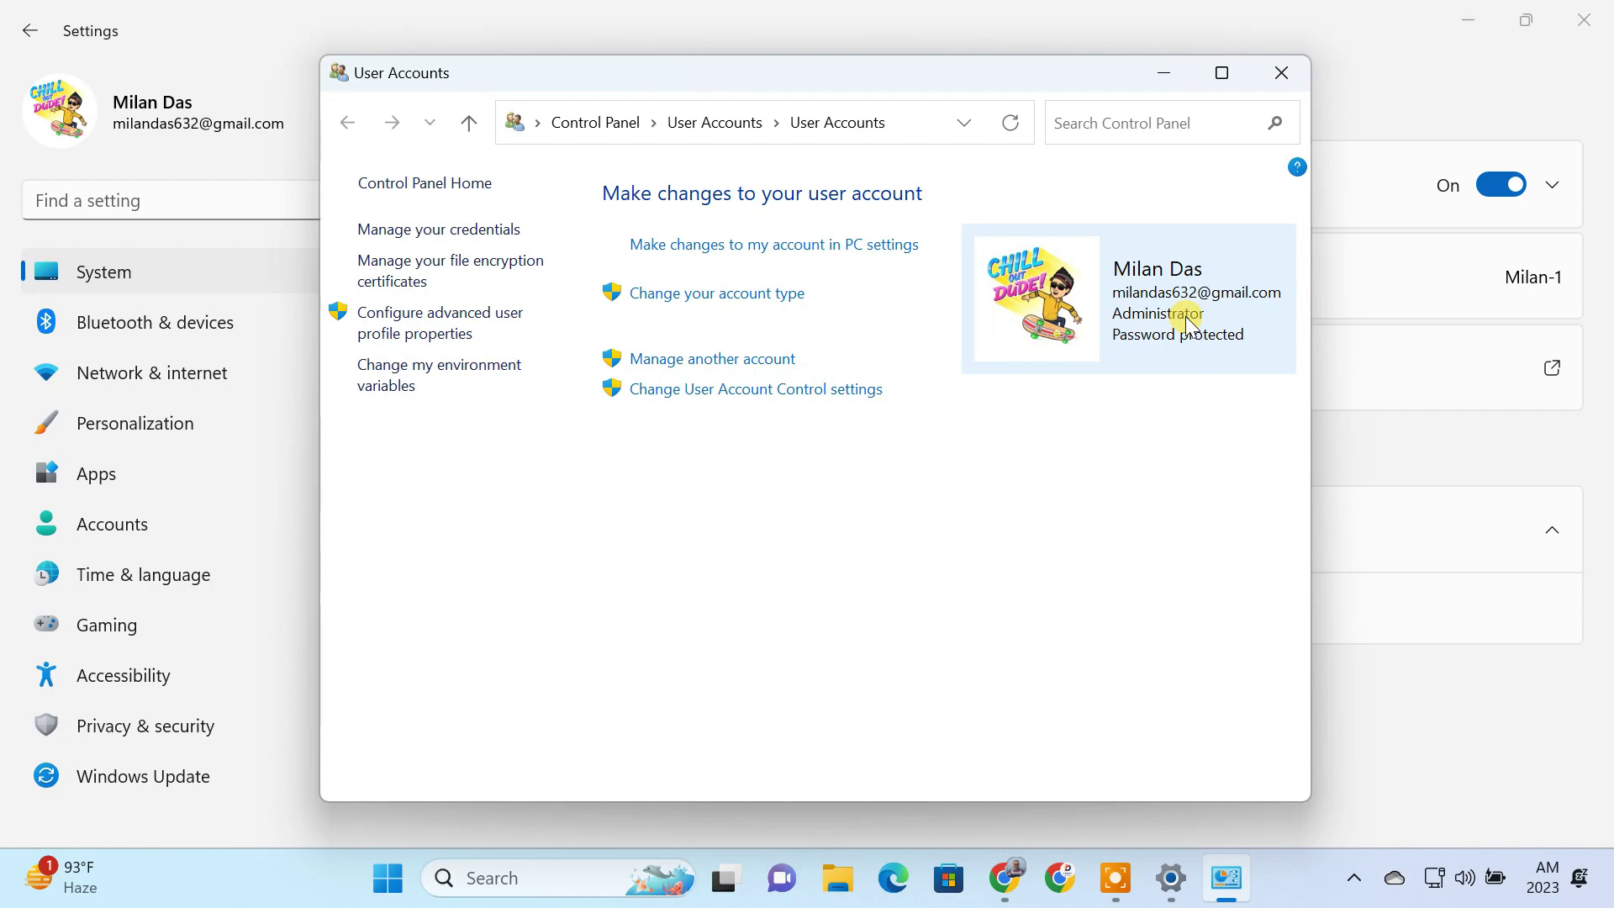
left_click(1280, 73)
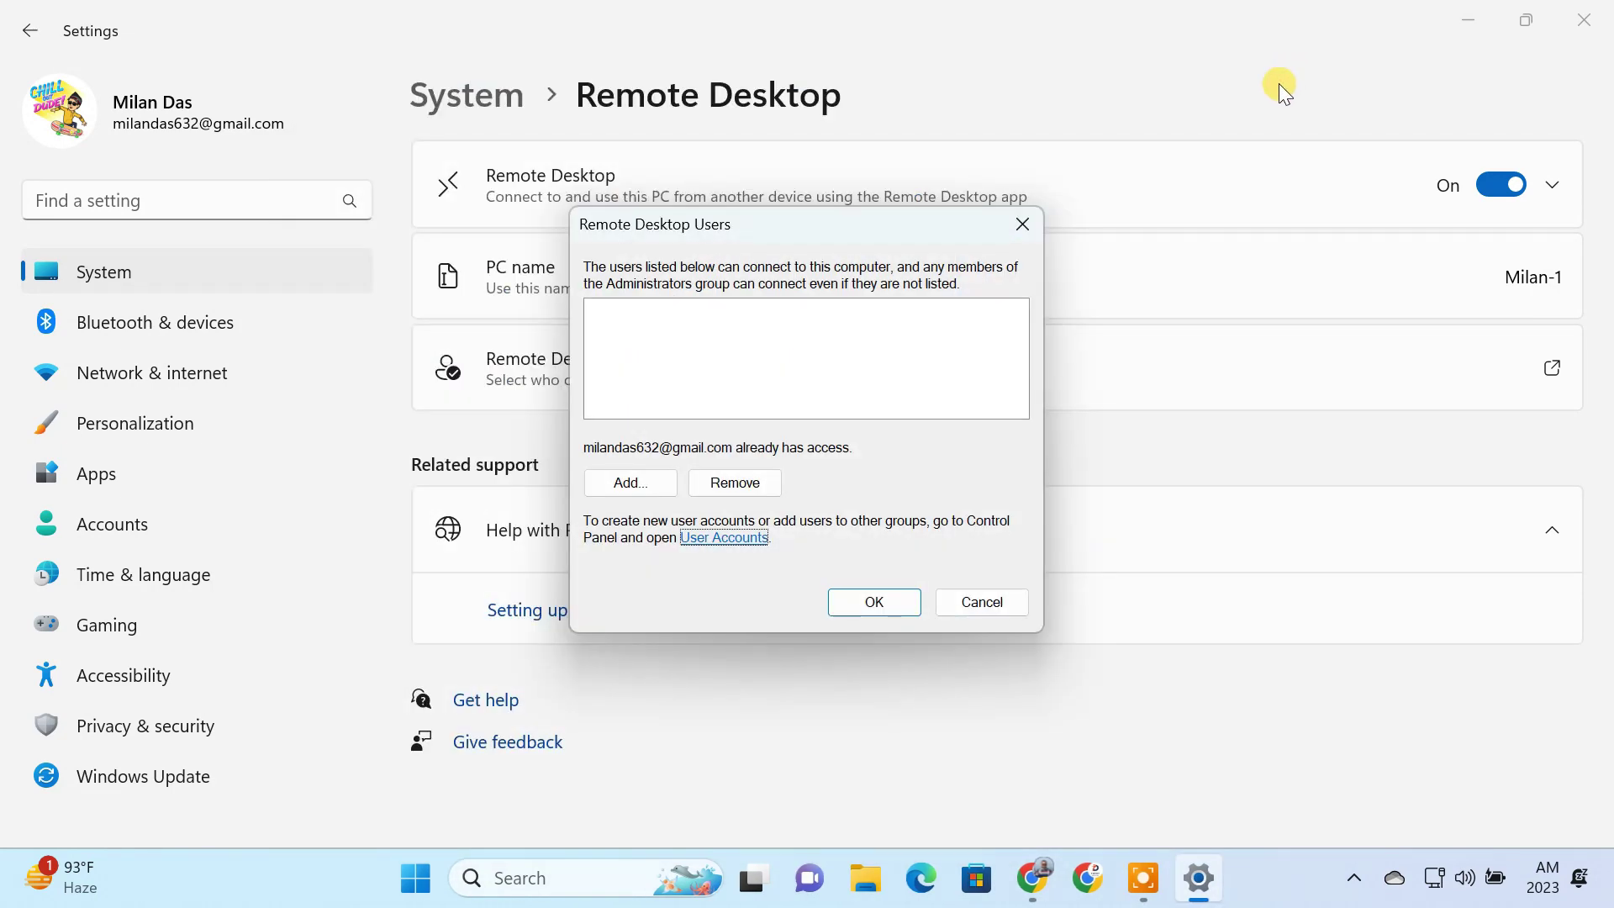
left_click(1024, 224)
left_click(1591, 17)
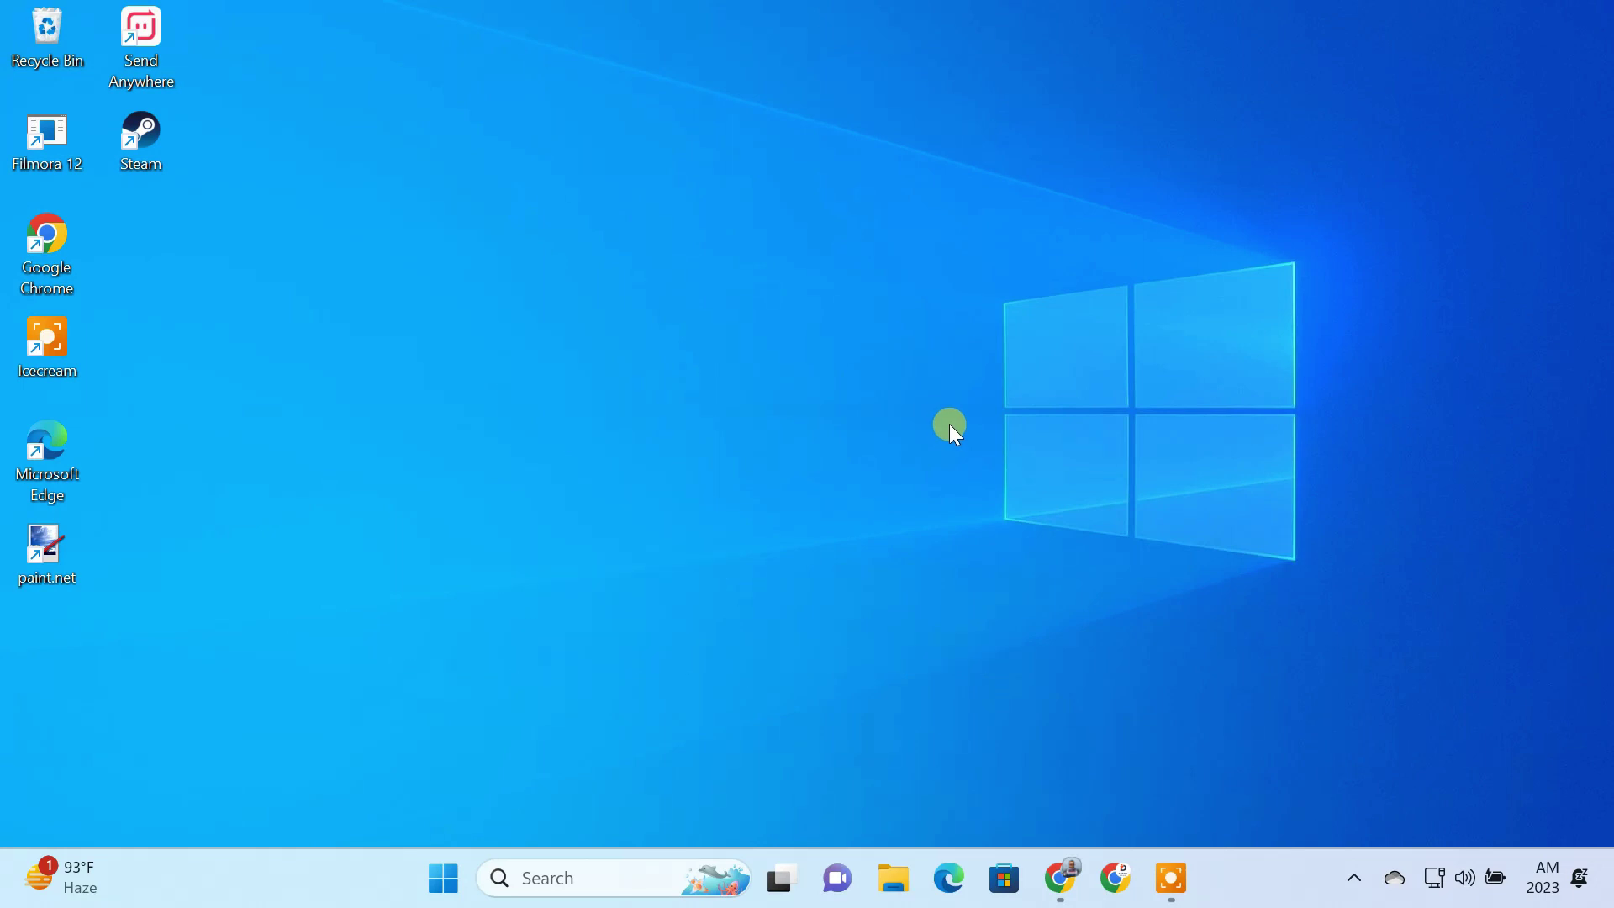
Step: Run ipconfig in an administrator Command Prompt and select the IPv4 address 192.168.0.103
mouse_move(1422, 879)
left_click(579, 874)
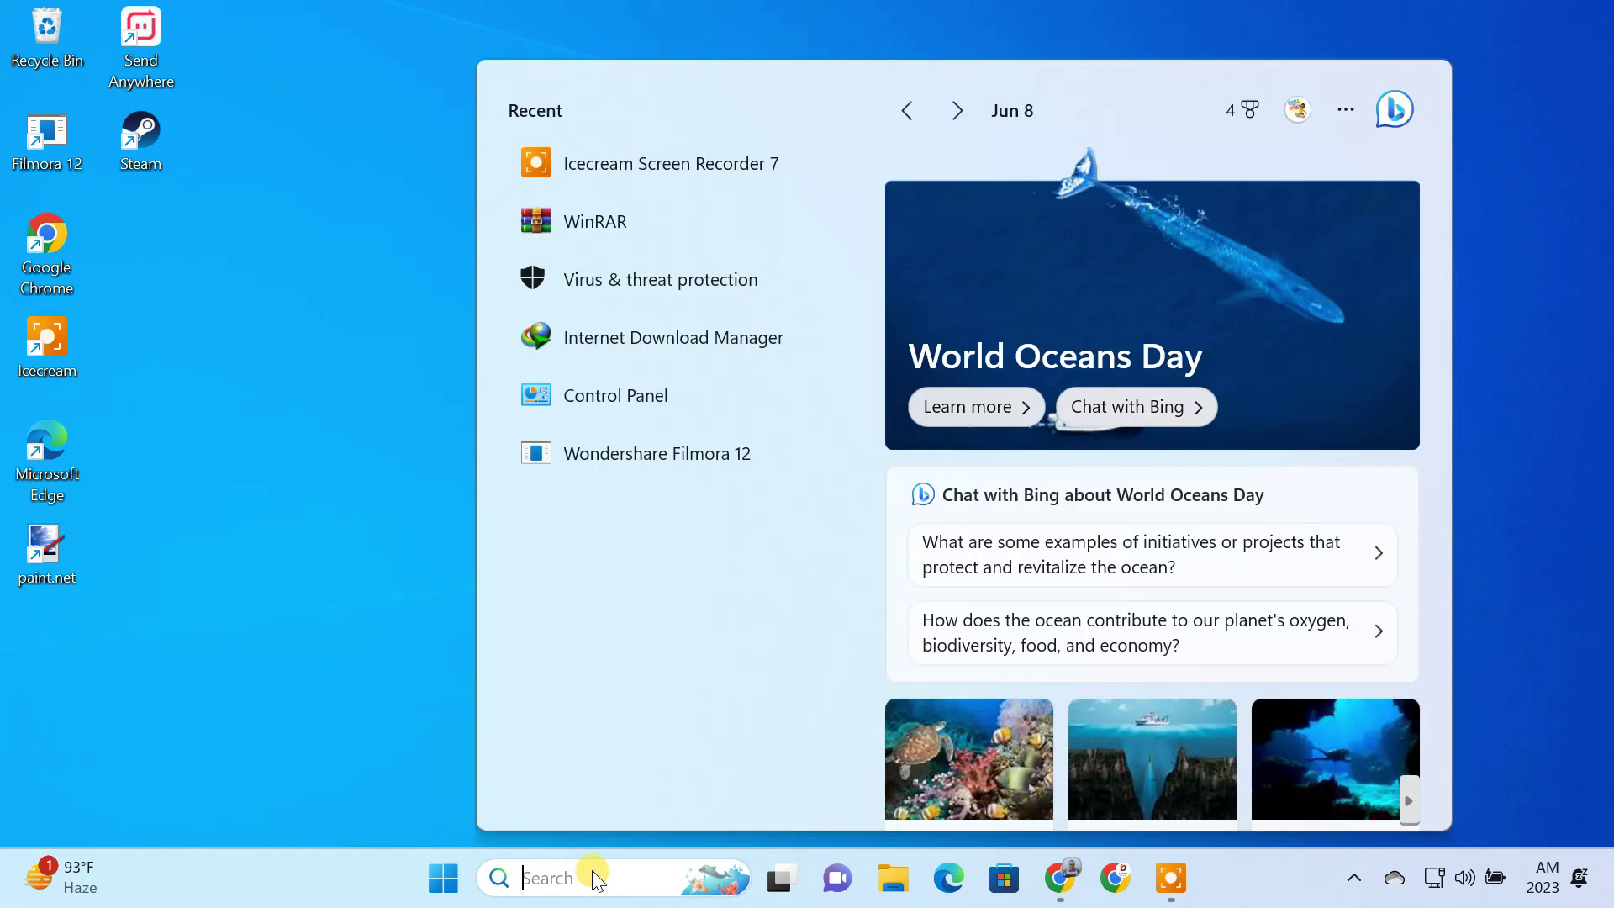
type("cmd")
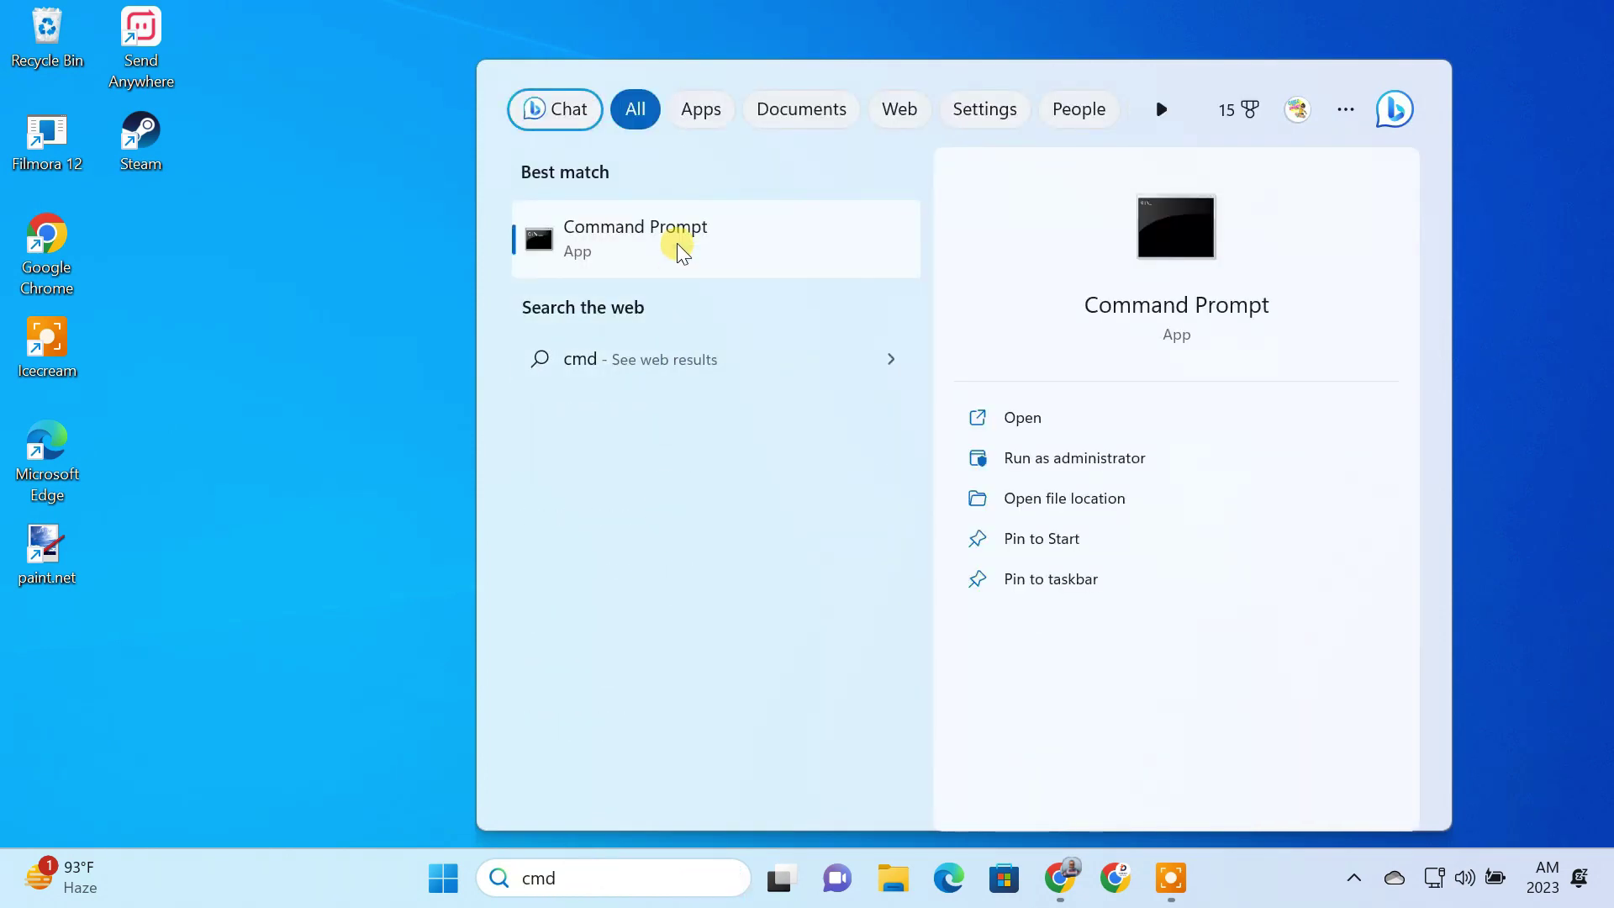
right_click(677, 244)
left_click(755, 276)
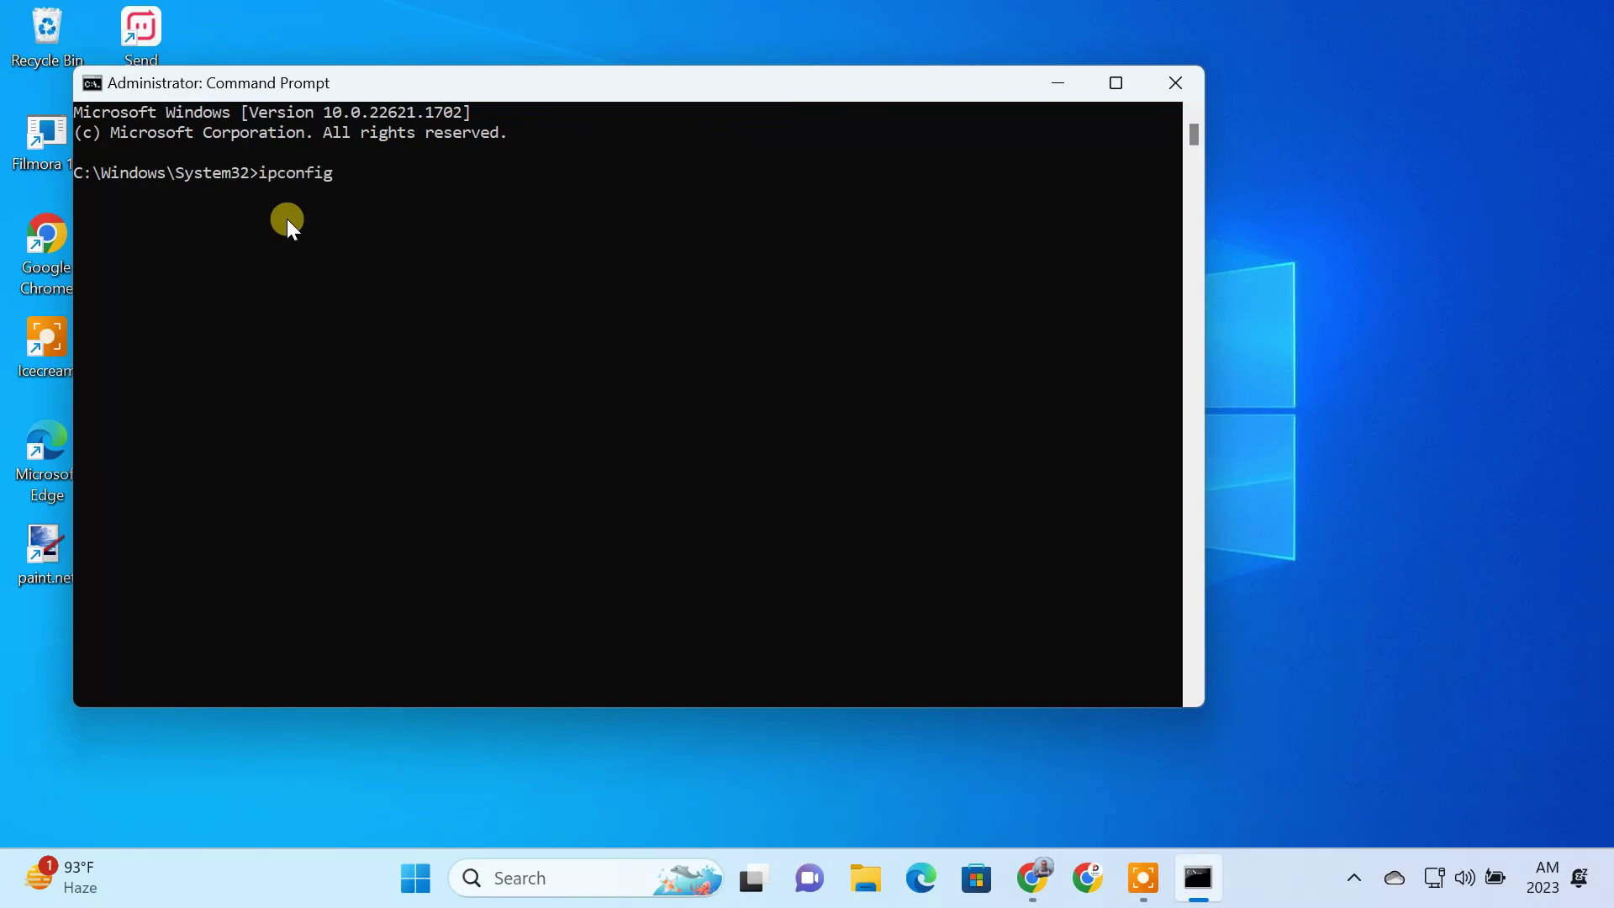
key("Return")
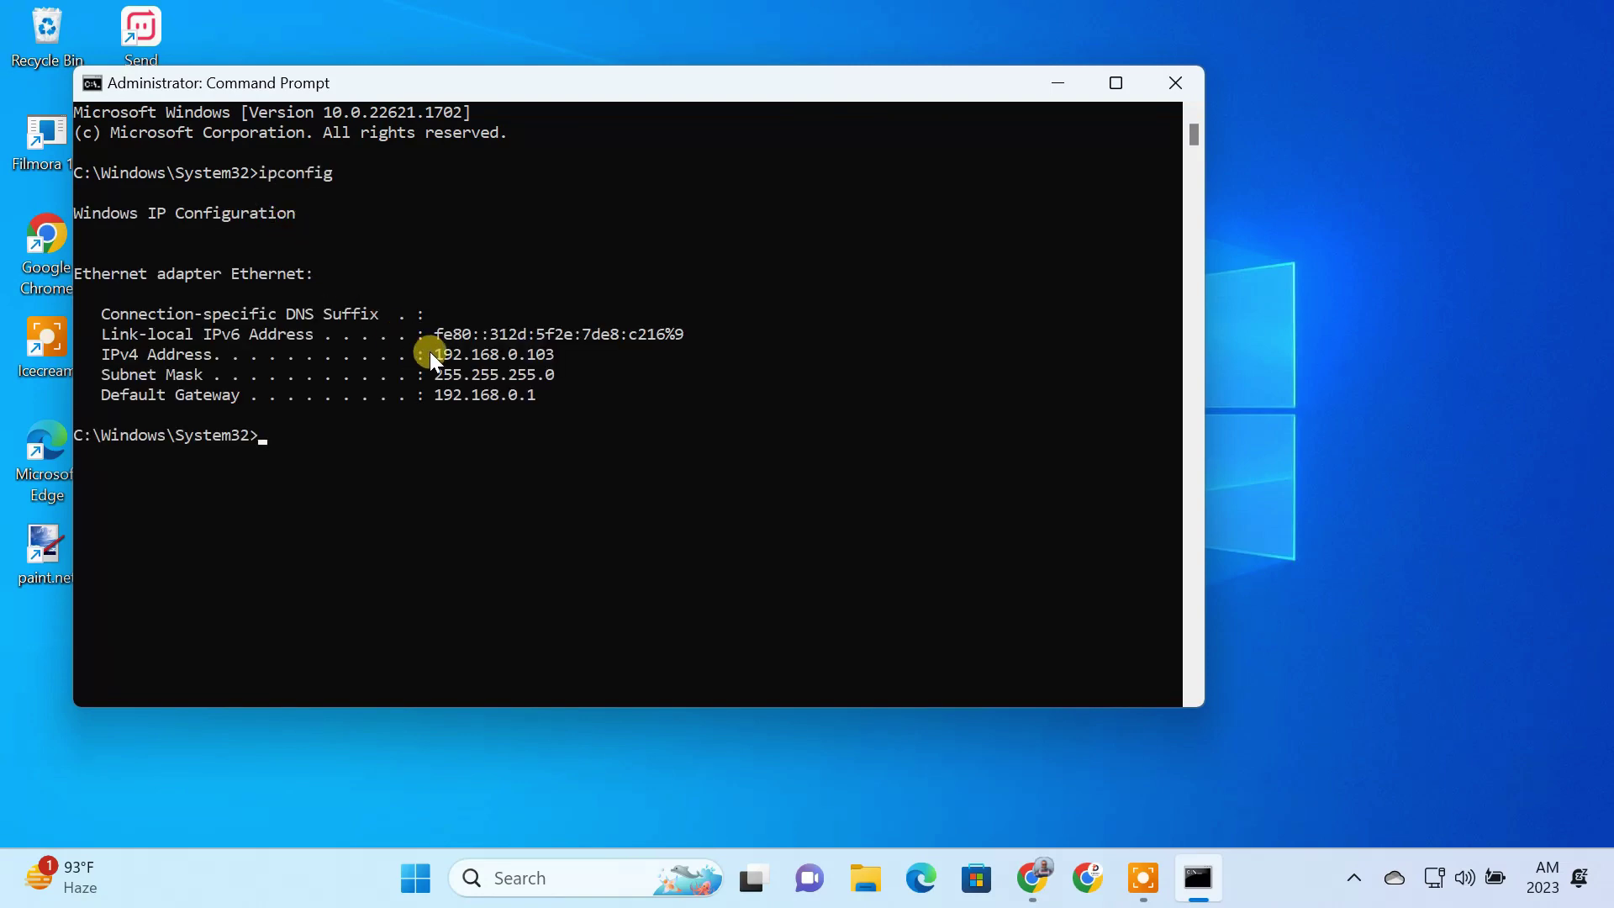
left_click_drag(430, 351, 556, 355)
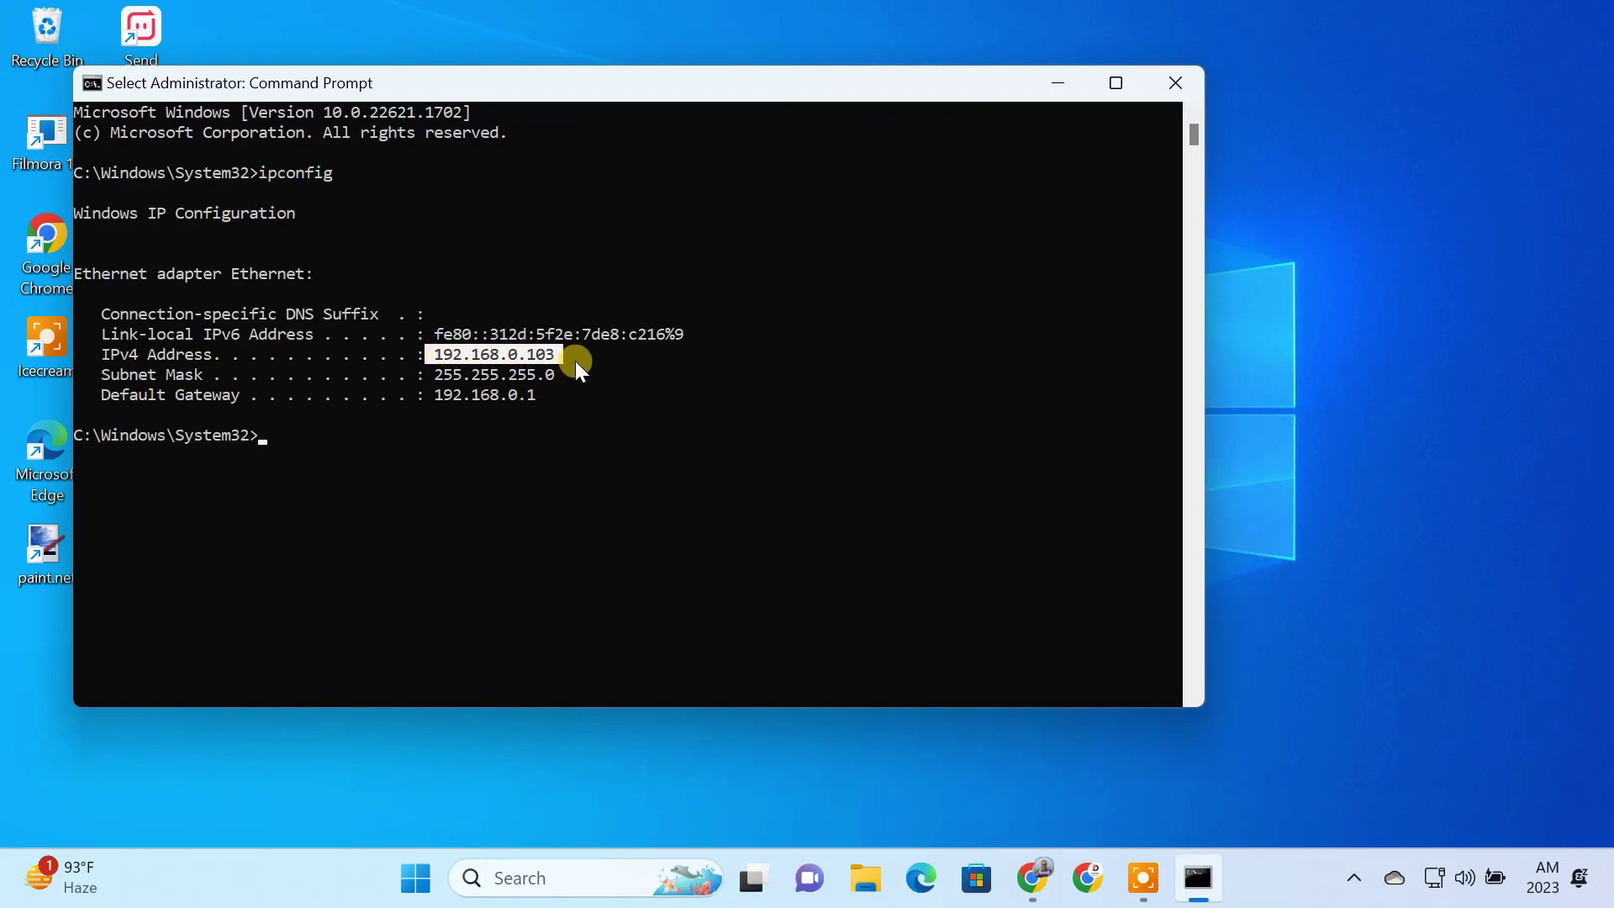
Step: Open the IPv4 properties of the Ethernet adapter from Network Connections
left_click(1051, 94)
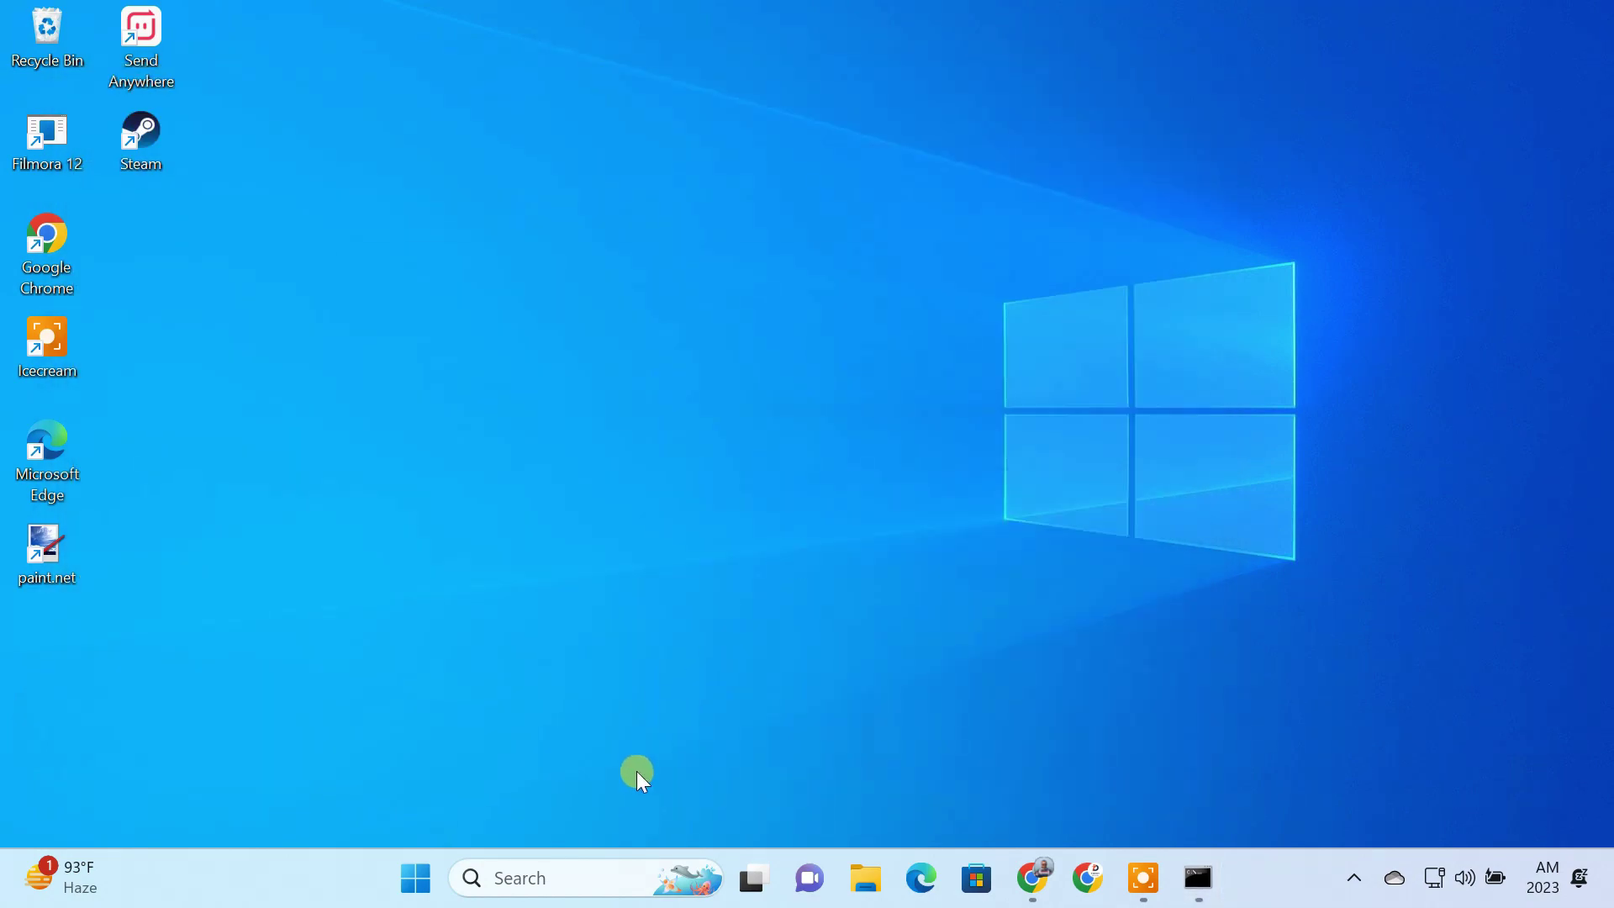
left_click(580, 869)
type("network")
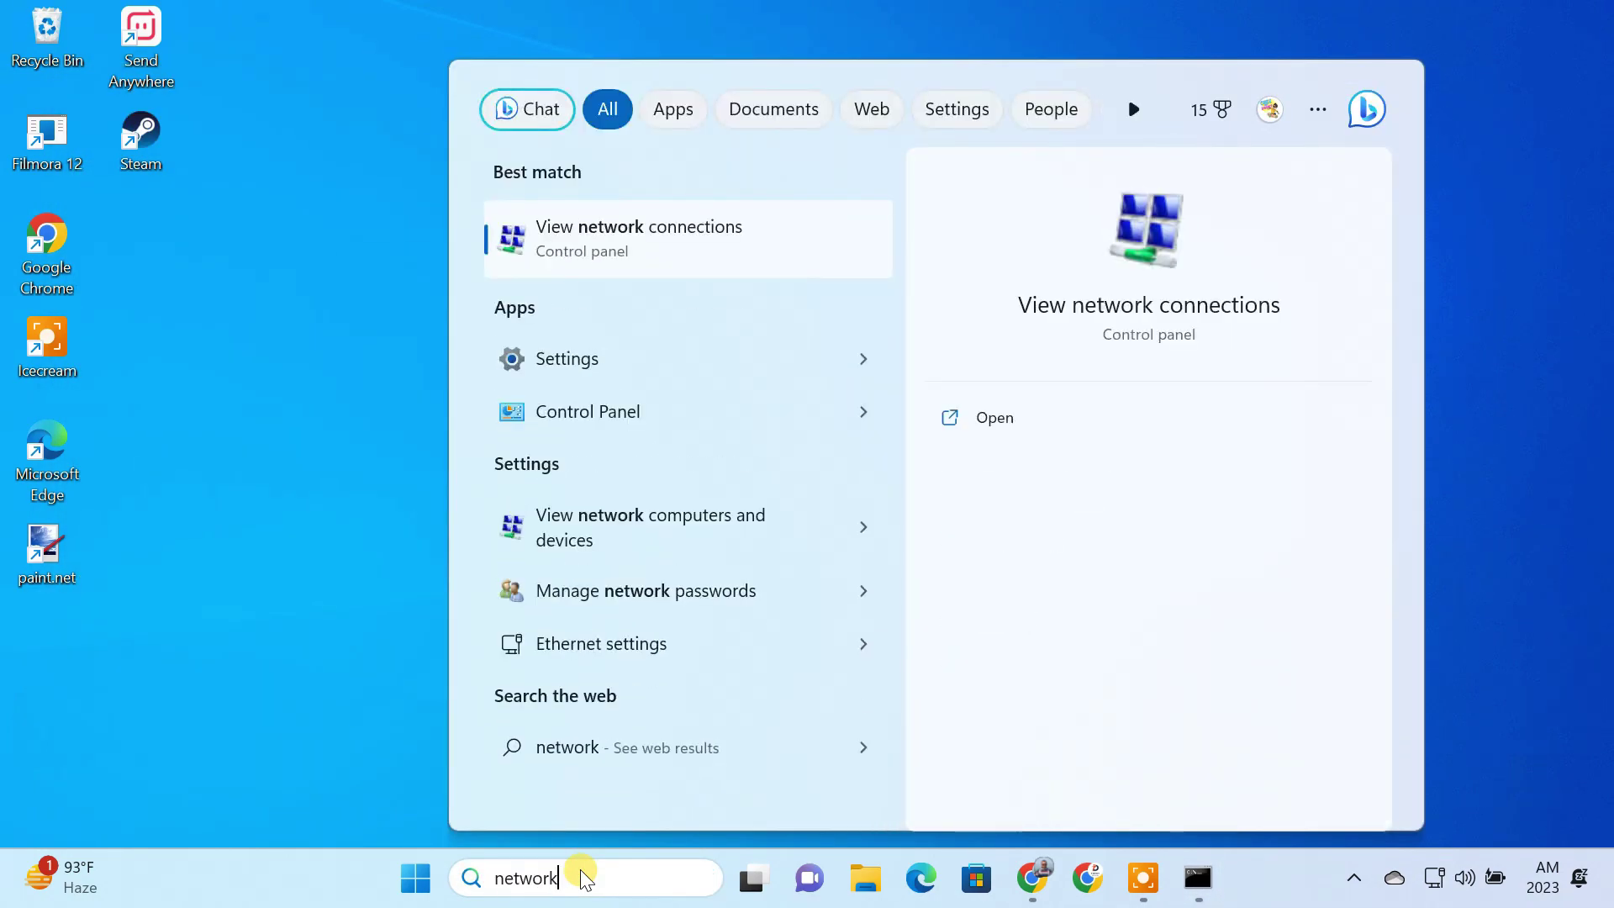
left_click(709, 235)
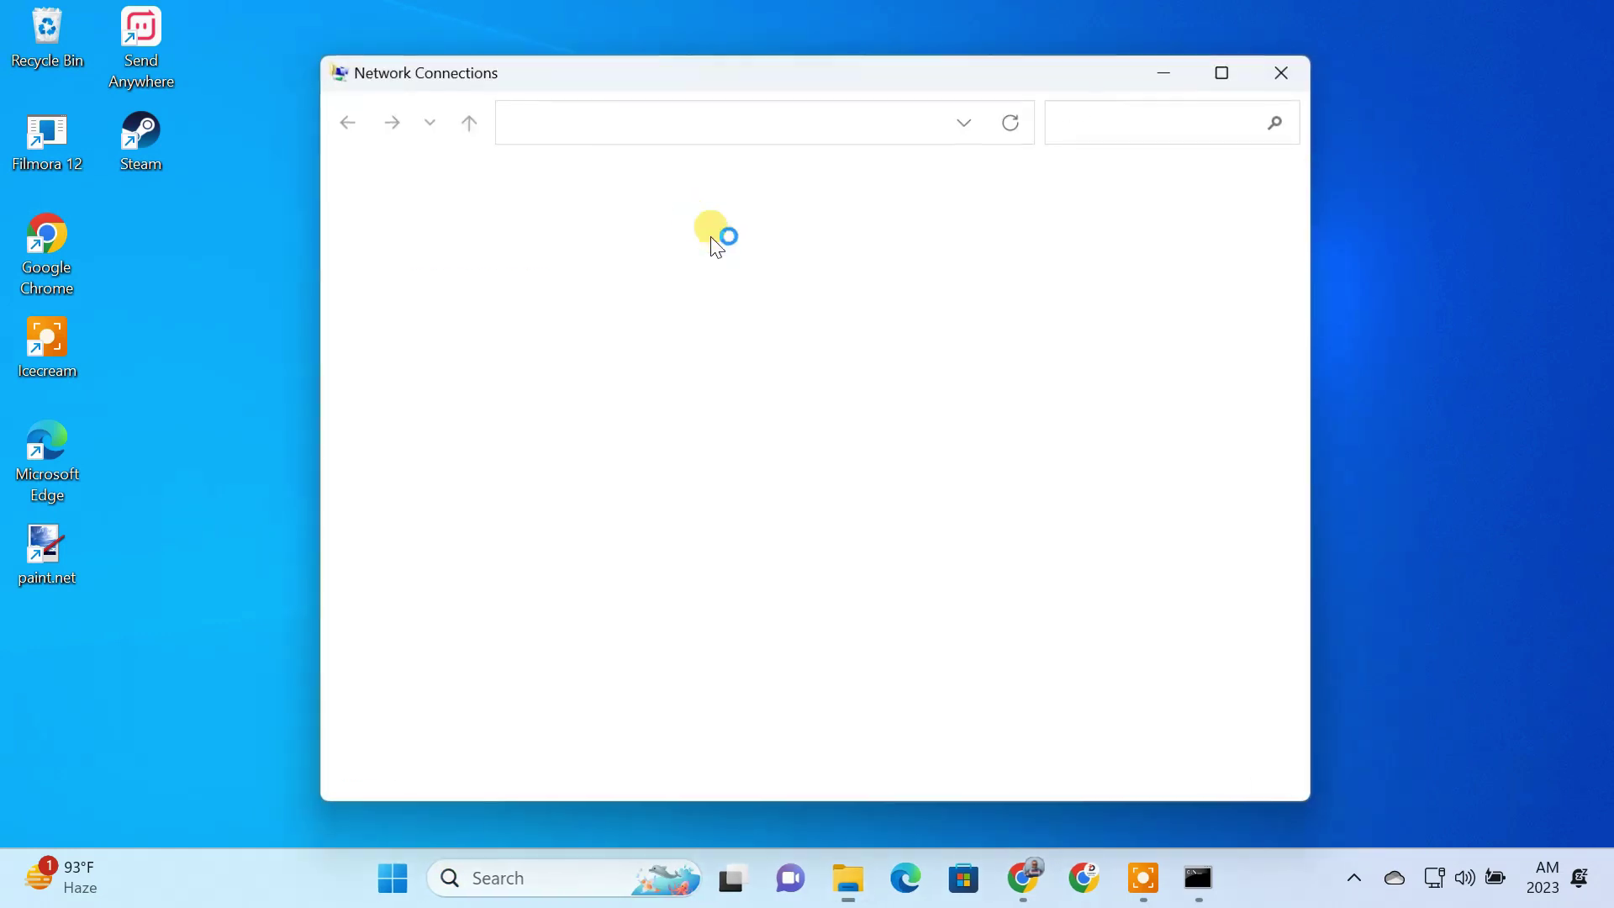
left_click(467, 253)
right_click(464, 251)
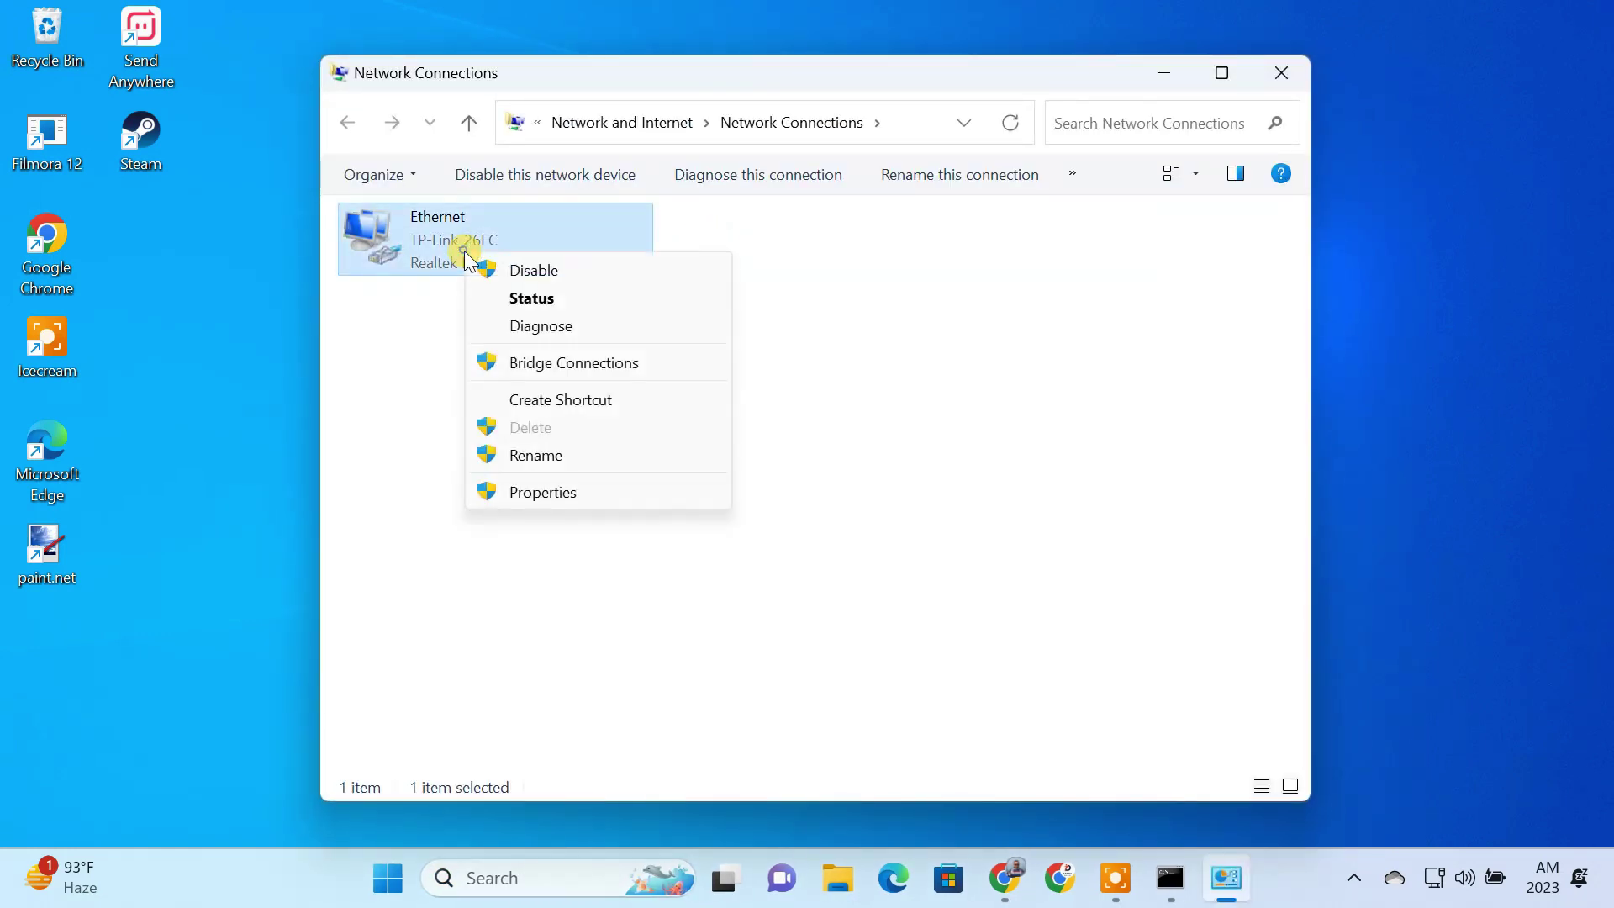
left_click(558, 486)
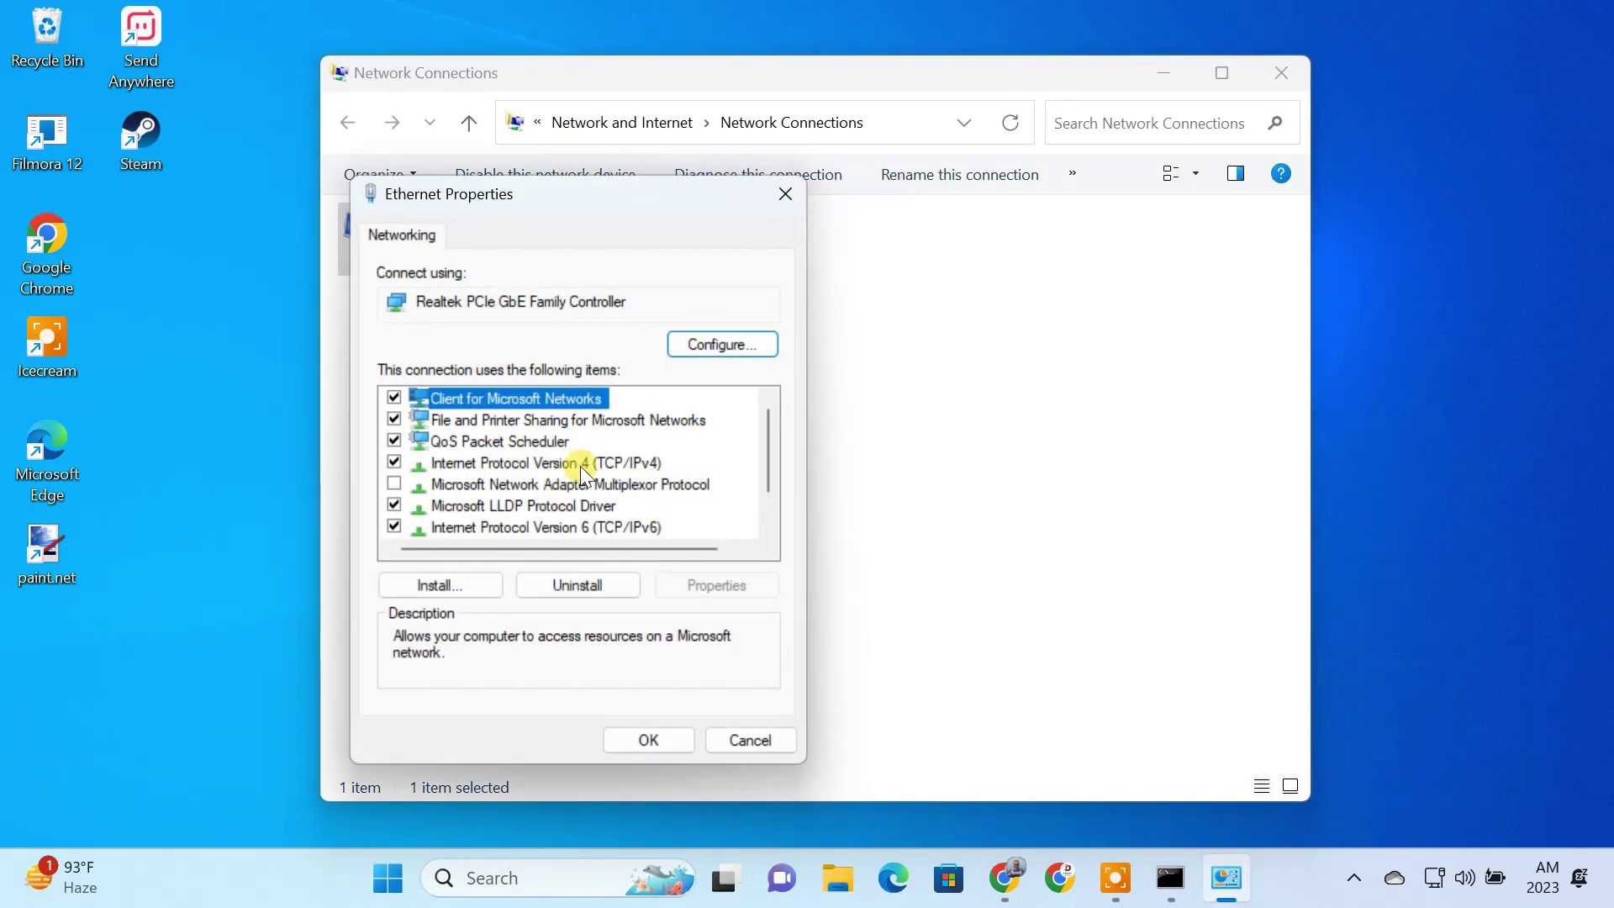
left_click(586, 463)
left_click(708, 583)
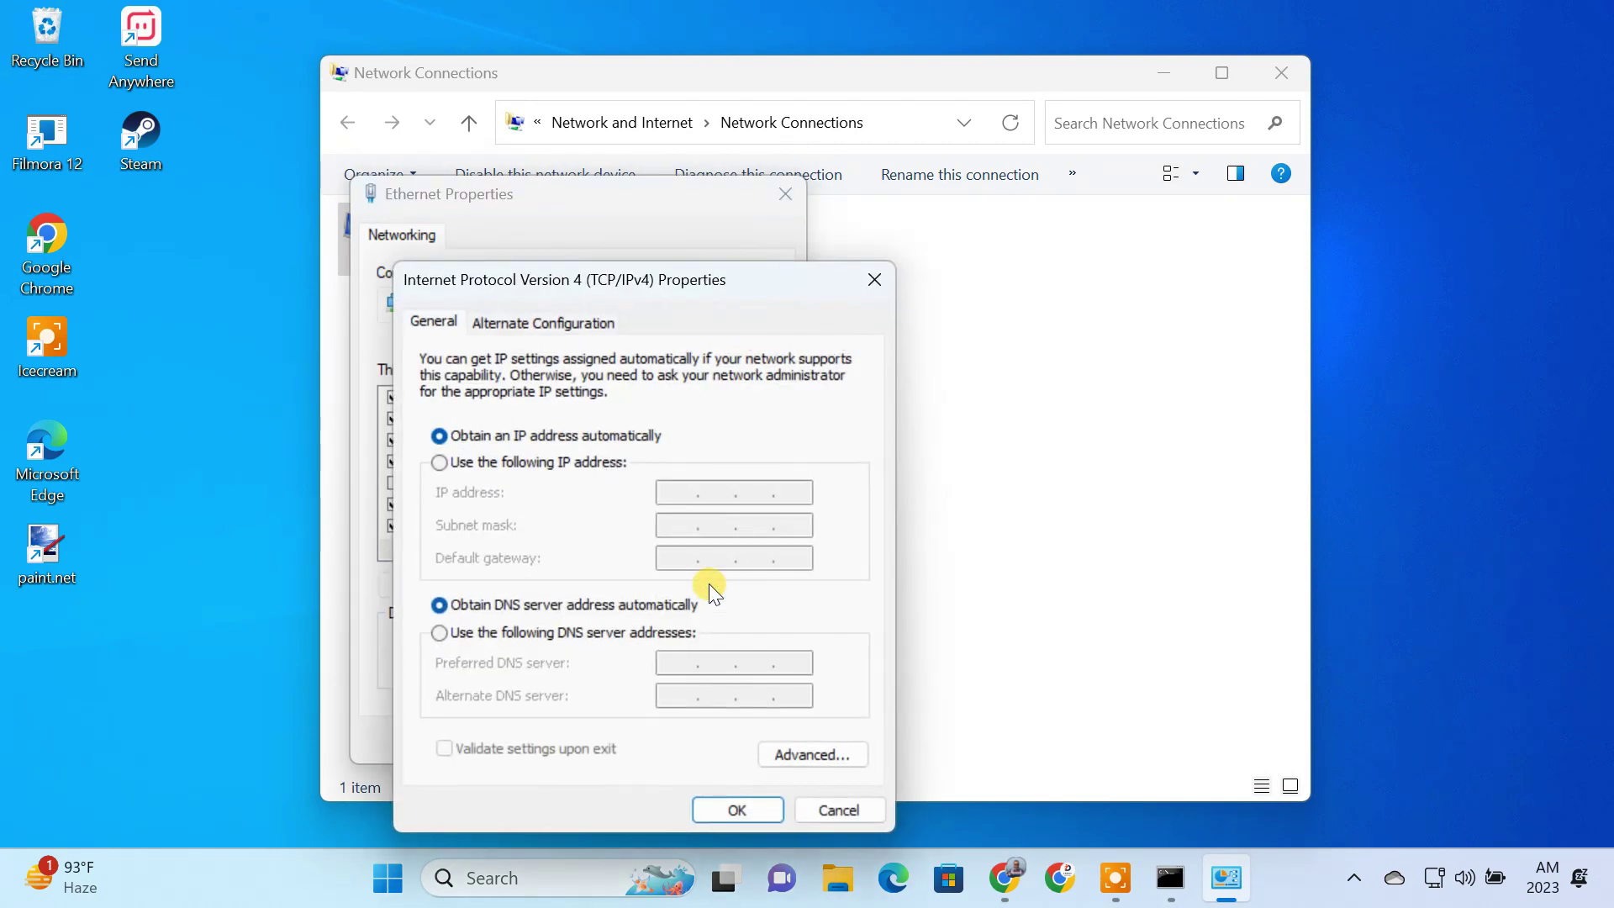
Step: Set static IP 192.168.0.103, mask 255.255.255.0, gateway 192.168.0.1, DNS 8.8.8.8 and 8.8.4.4
left_click(449, 460)
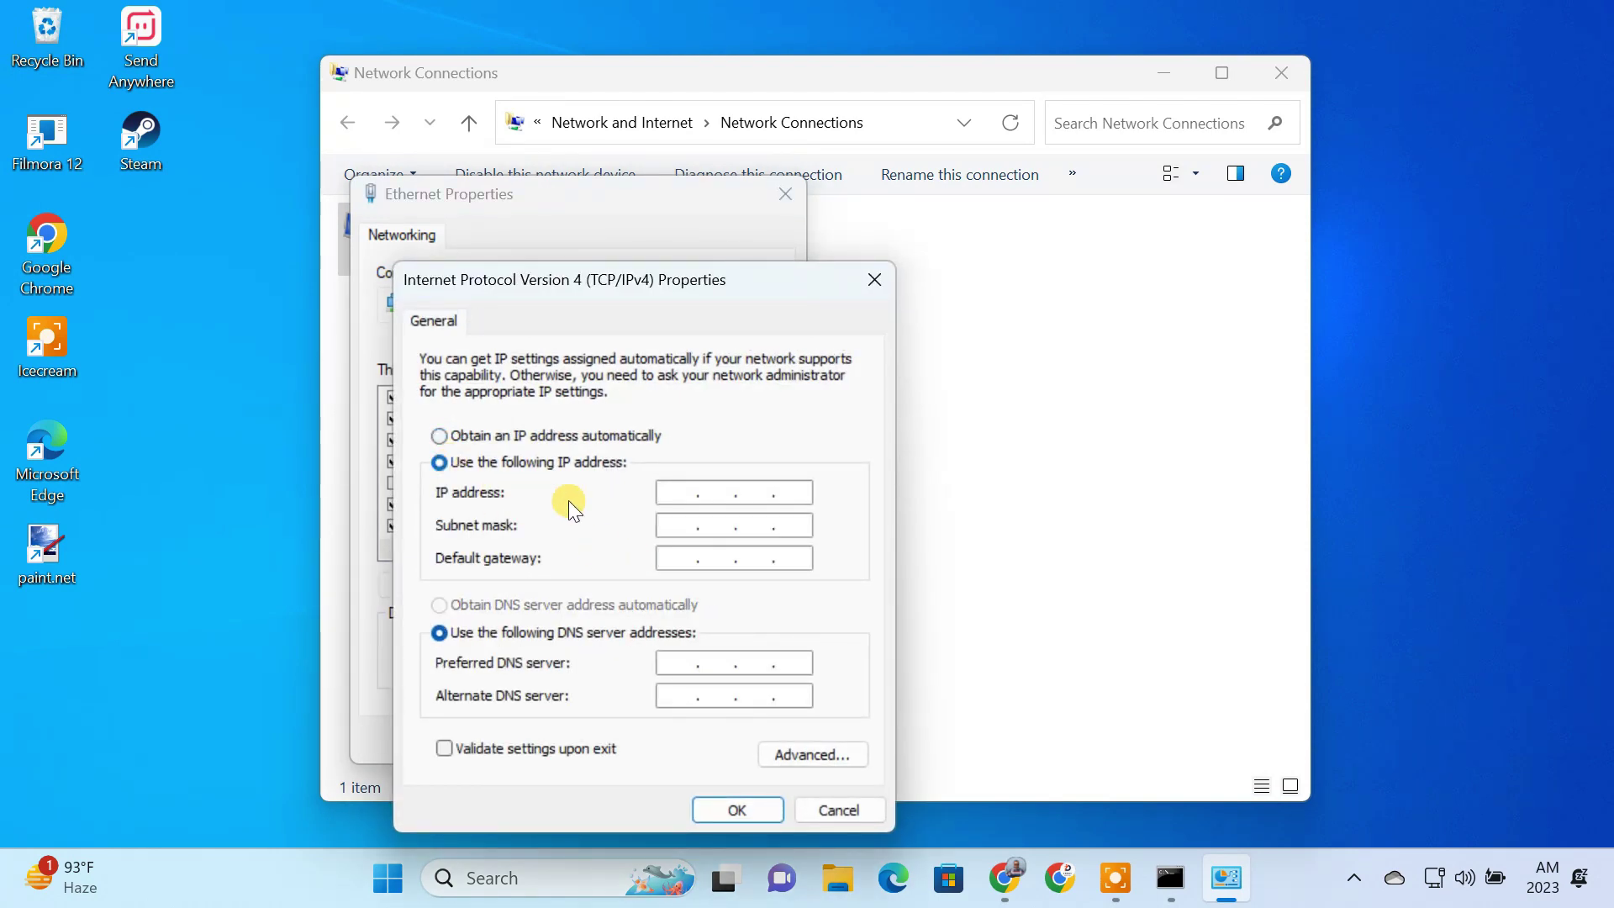
type("192.168.0.103")
left_click(663, 525)
left_click(672, 559)
type("192.168.0.1")
left_click(659, 660)
type("8.8.8.8")
left_click(669, 698)
type("8.8.4.4")
left_click(713, 815)
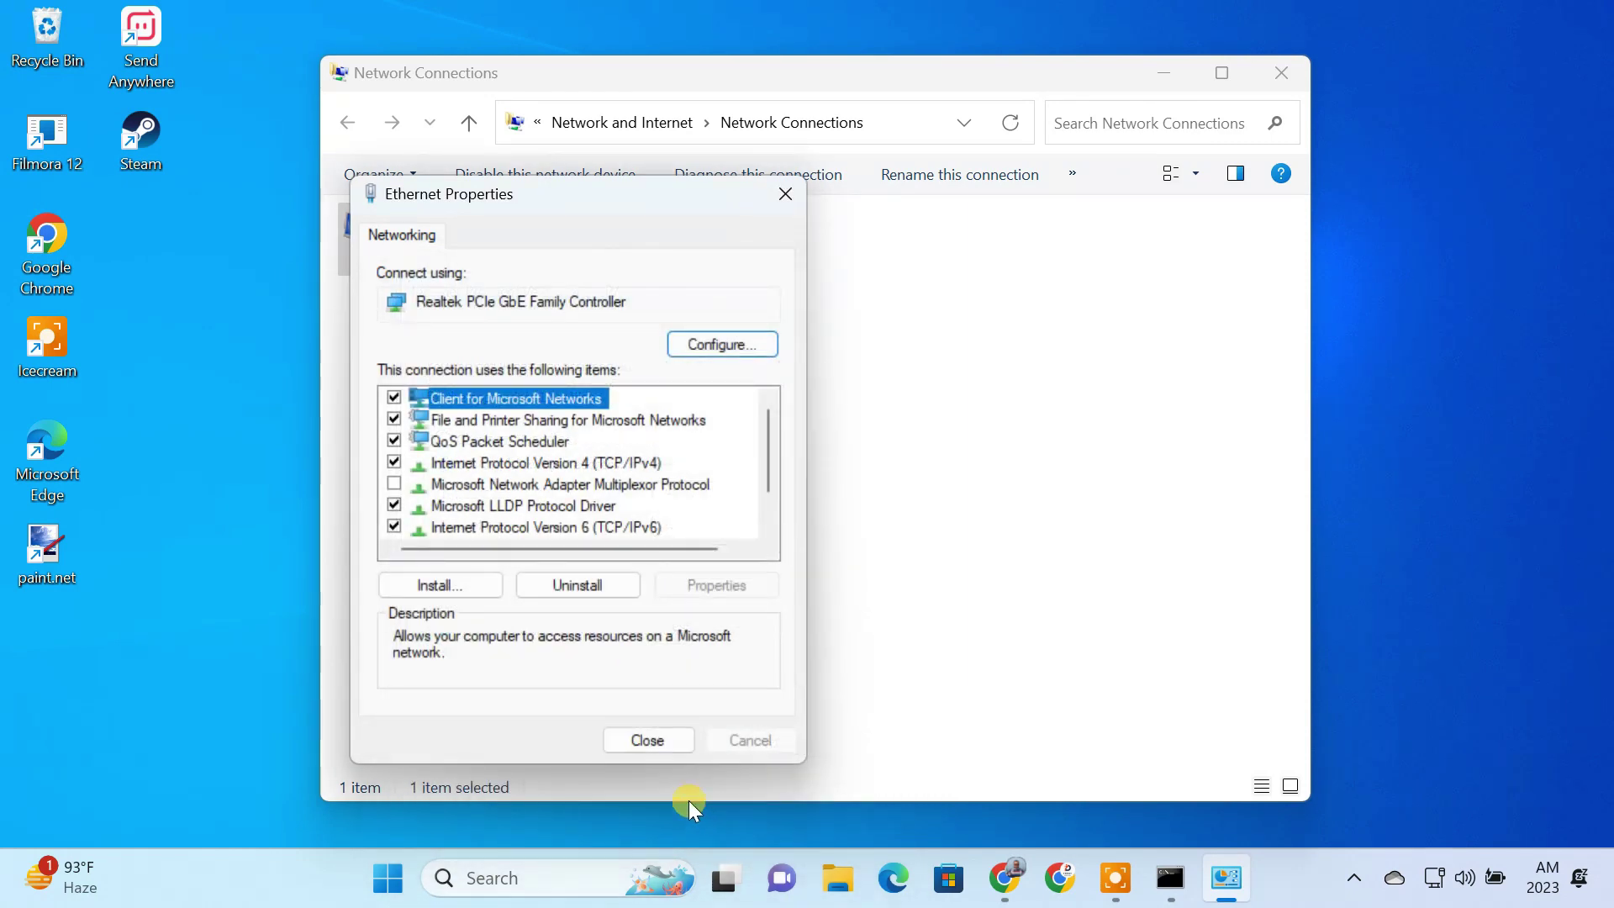
left_click(662, 749)
Step: Log in to the TP-Link router admin page at 192.168.0.1 in Chrome
left_click(1283, 74)
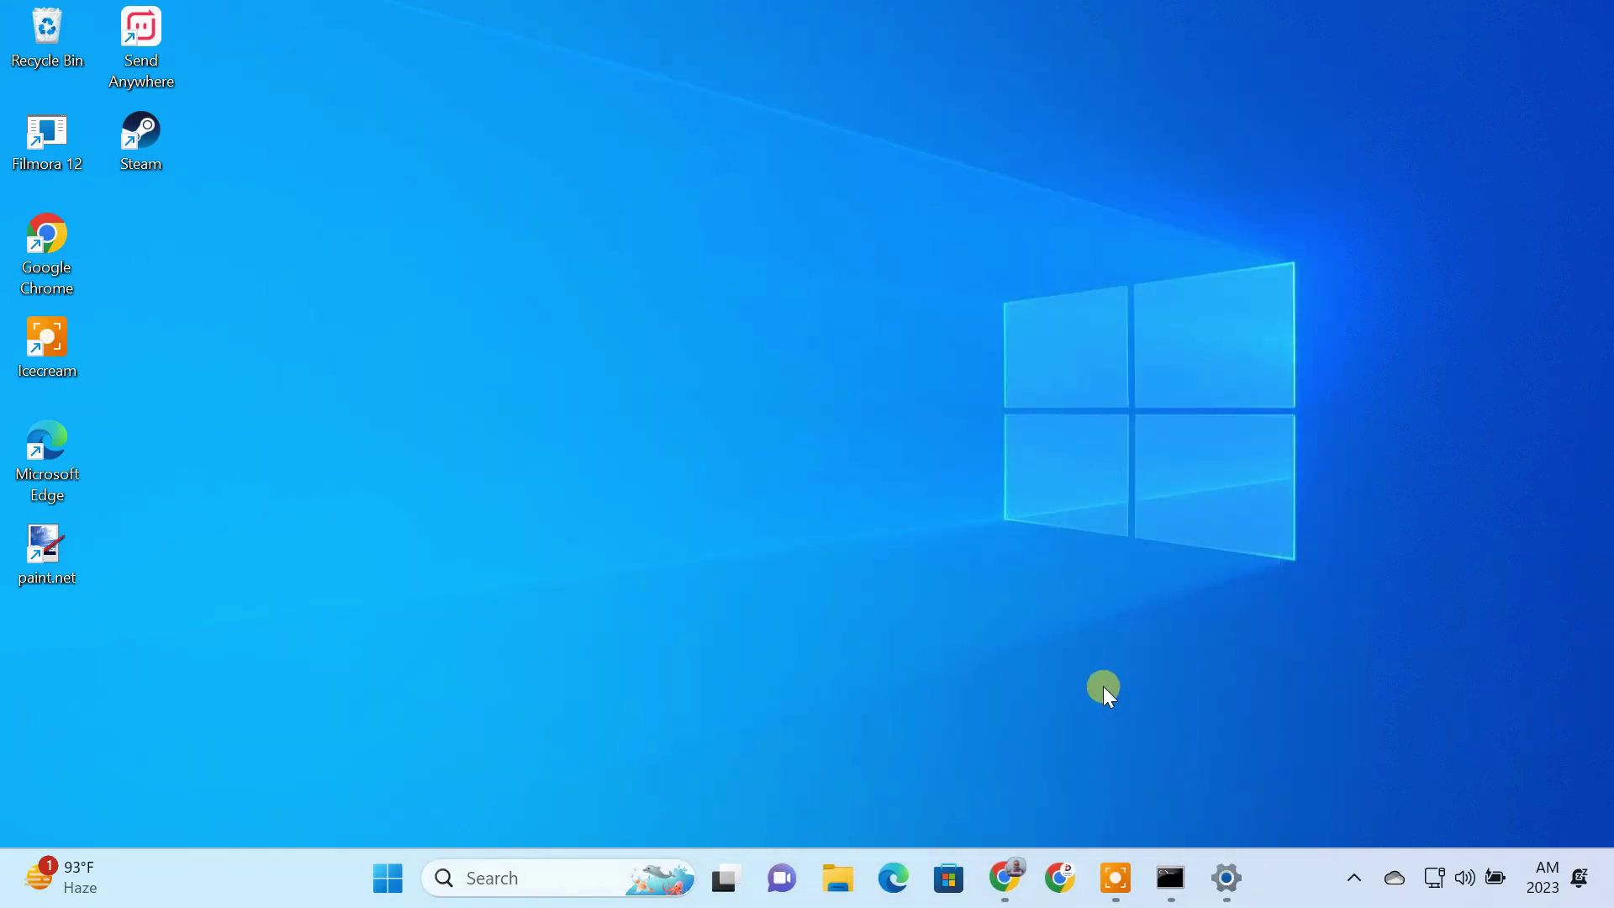
left_click(1005, 890)
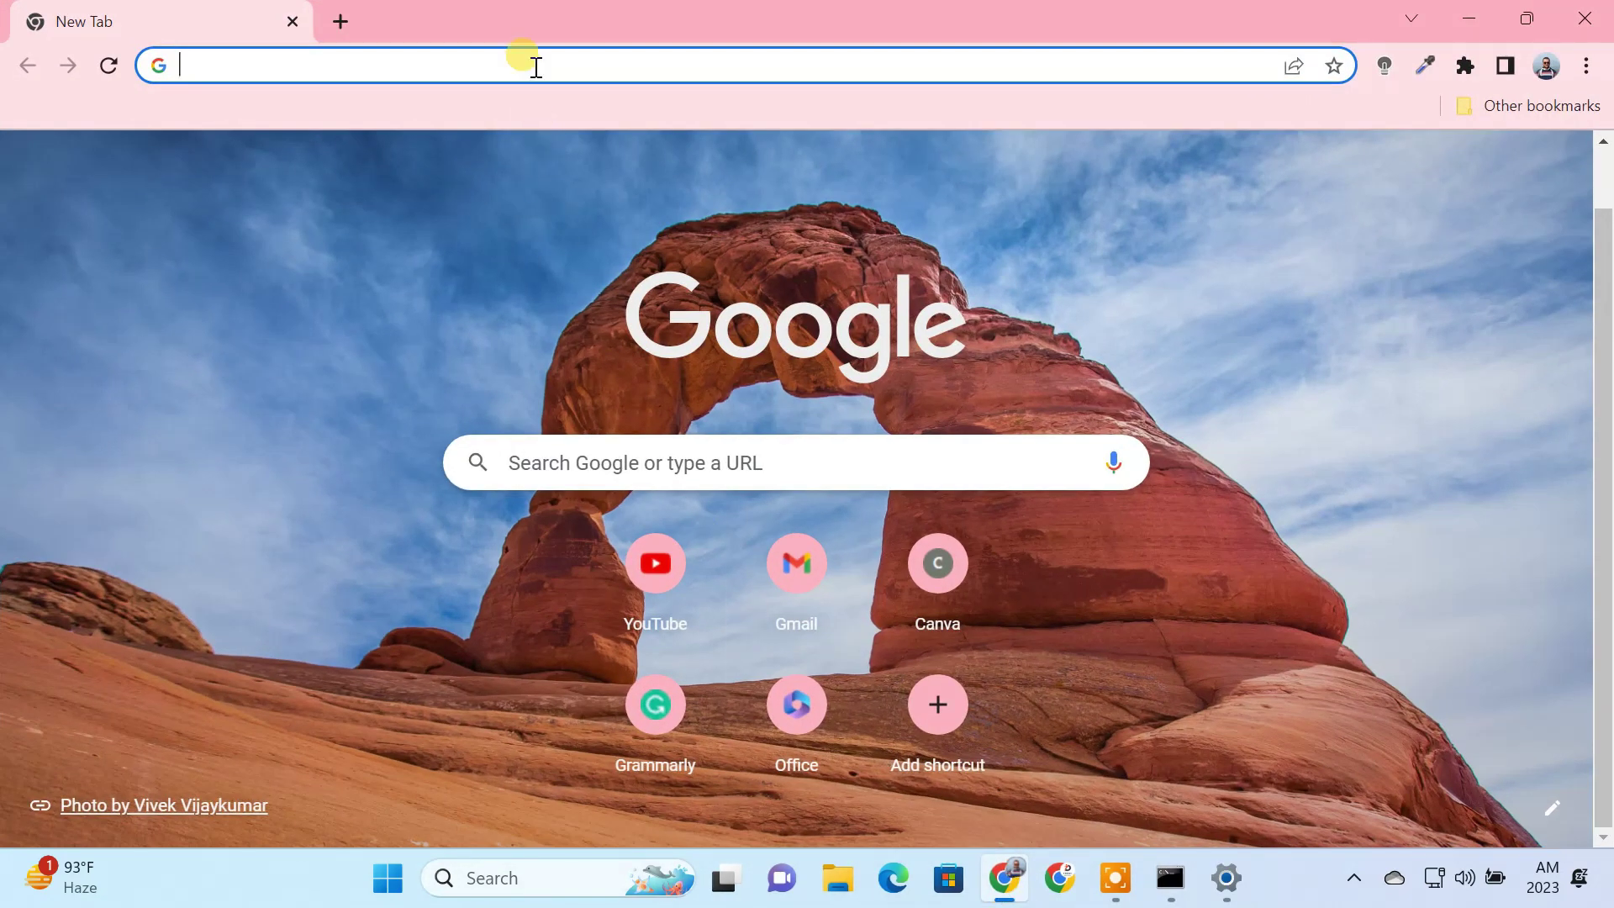
type("192.168.0.1")
key("Return")
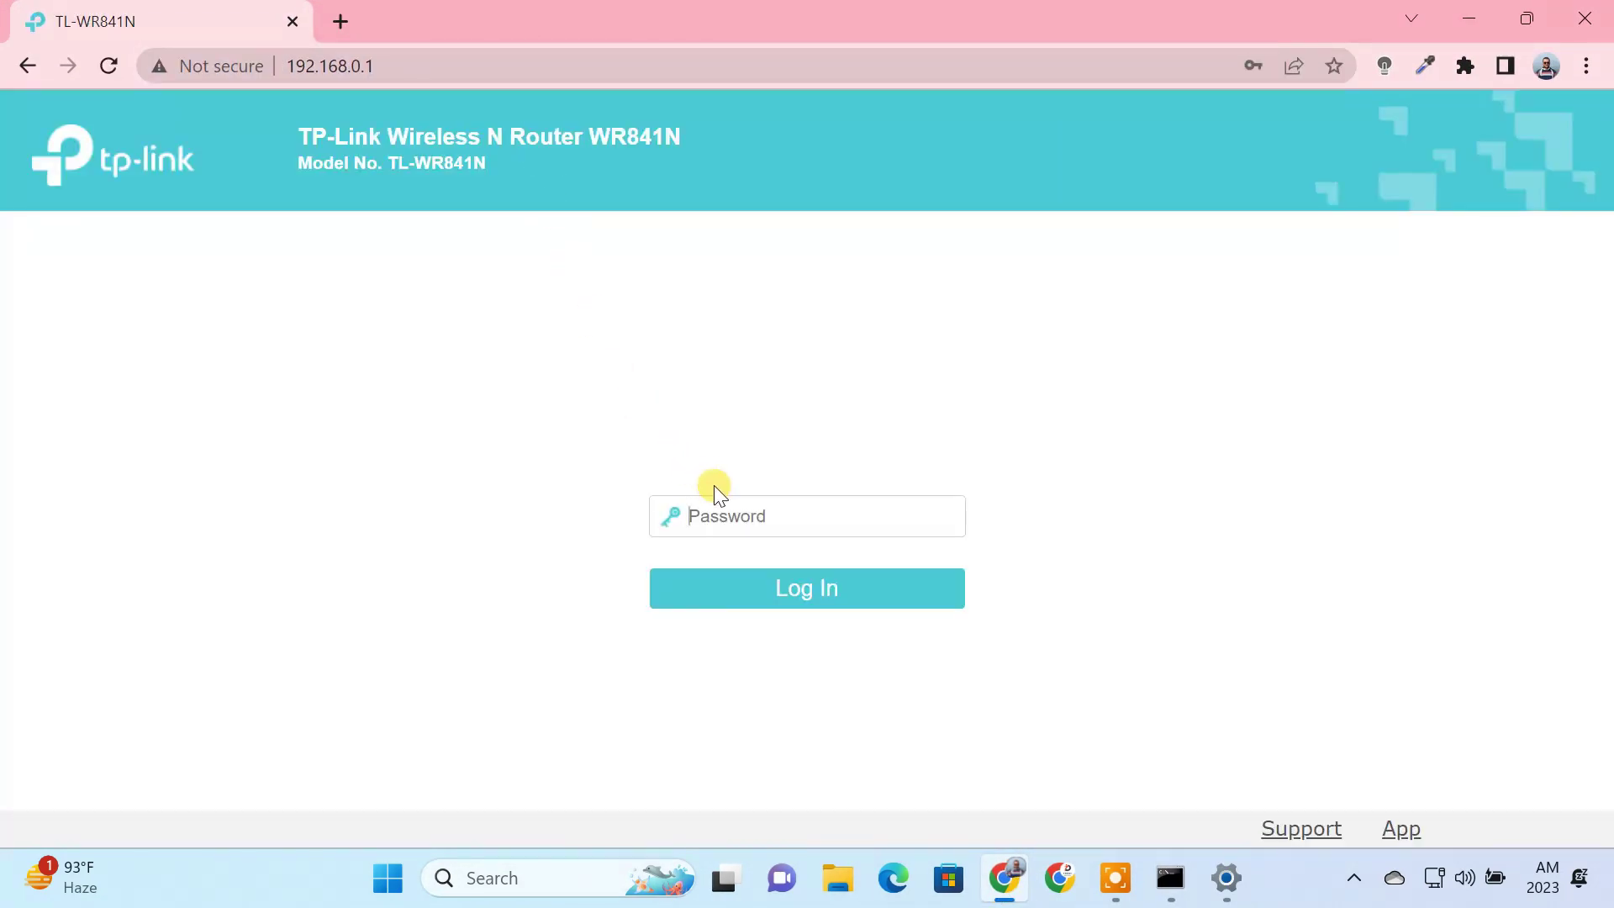
left_click(728, 514)
left_click(838, 588)
left_click(837, 588)
Step: Start a new Virtual Server entry, checking the RDP port and the PC's IPv4 address
left_click(52, 447)
left_click(371, 412)
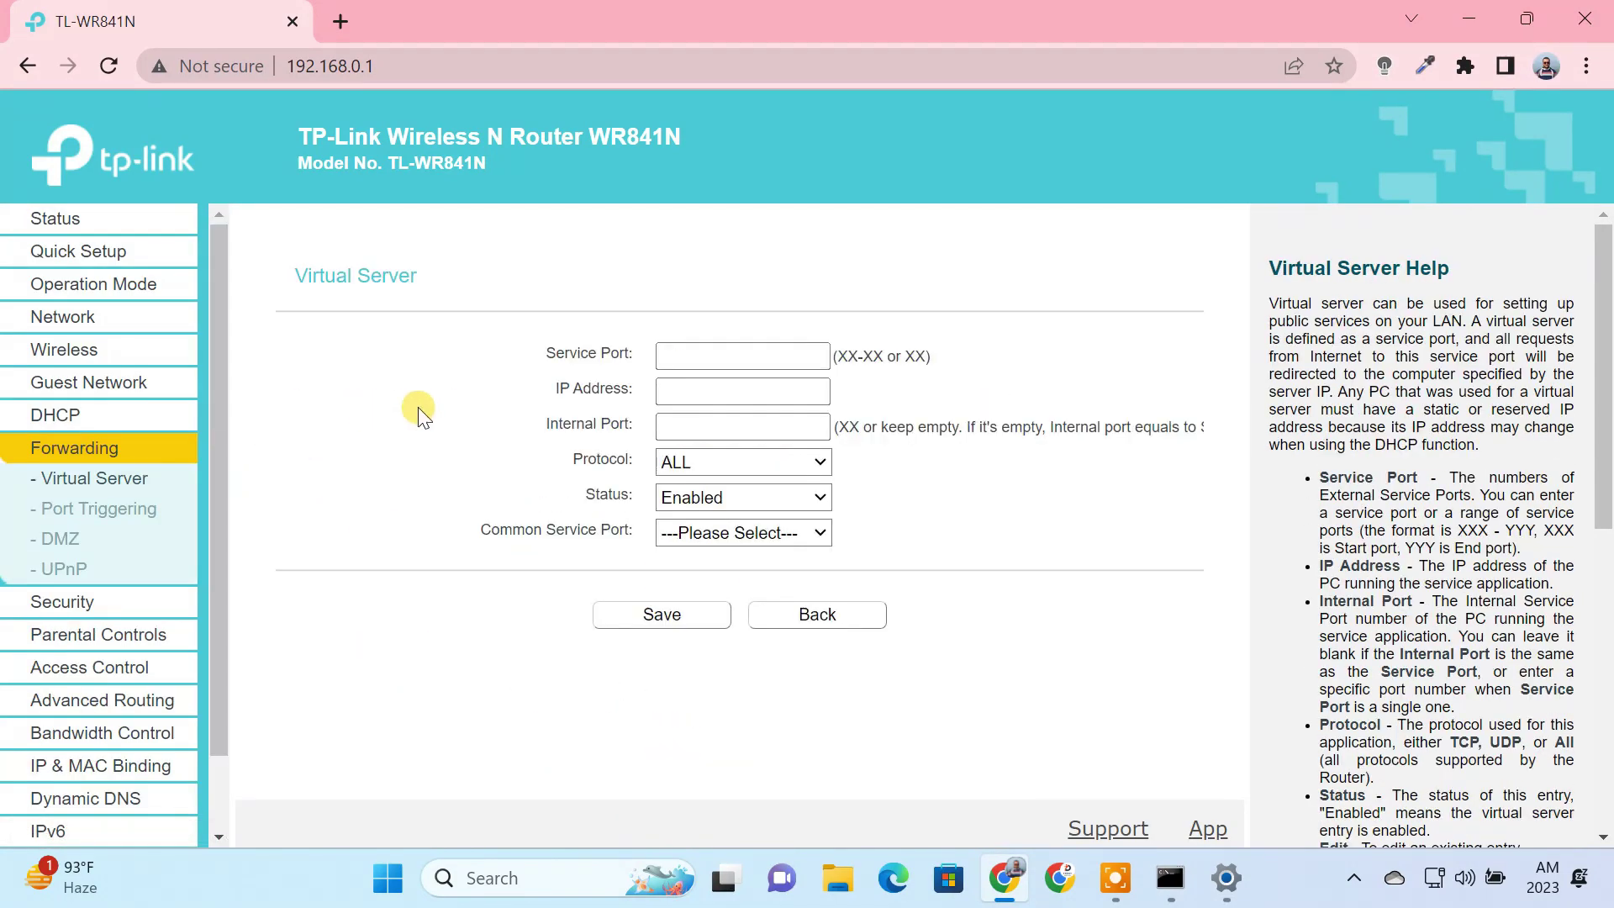
left_click(685, 360)
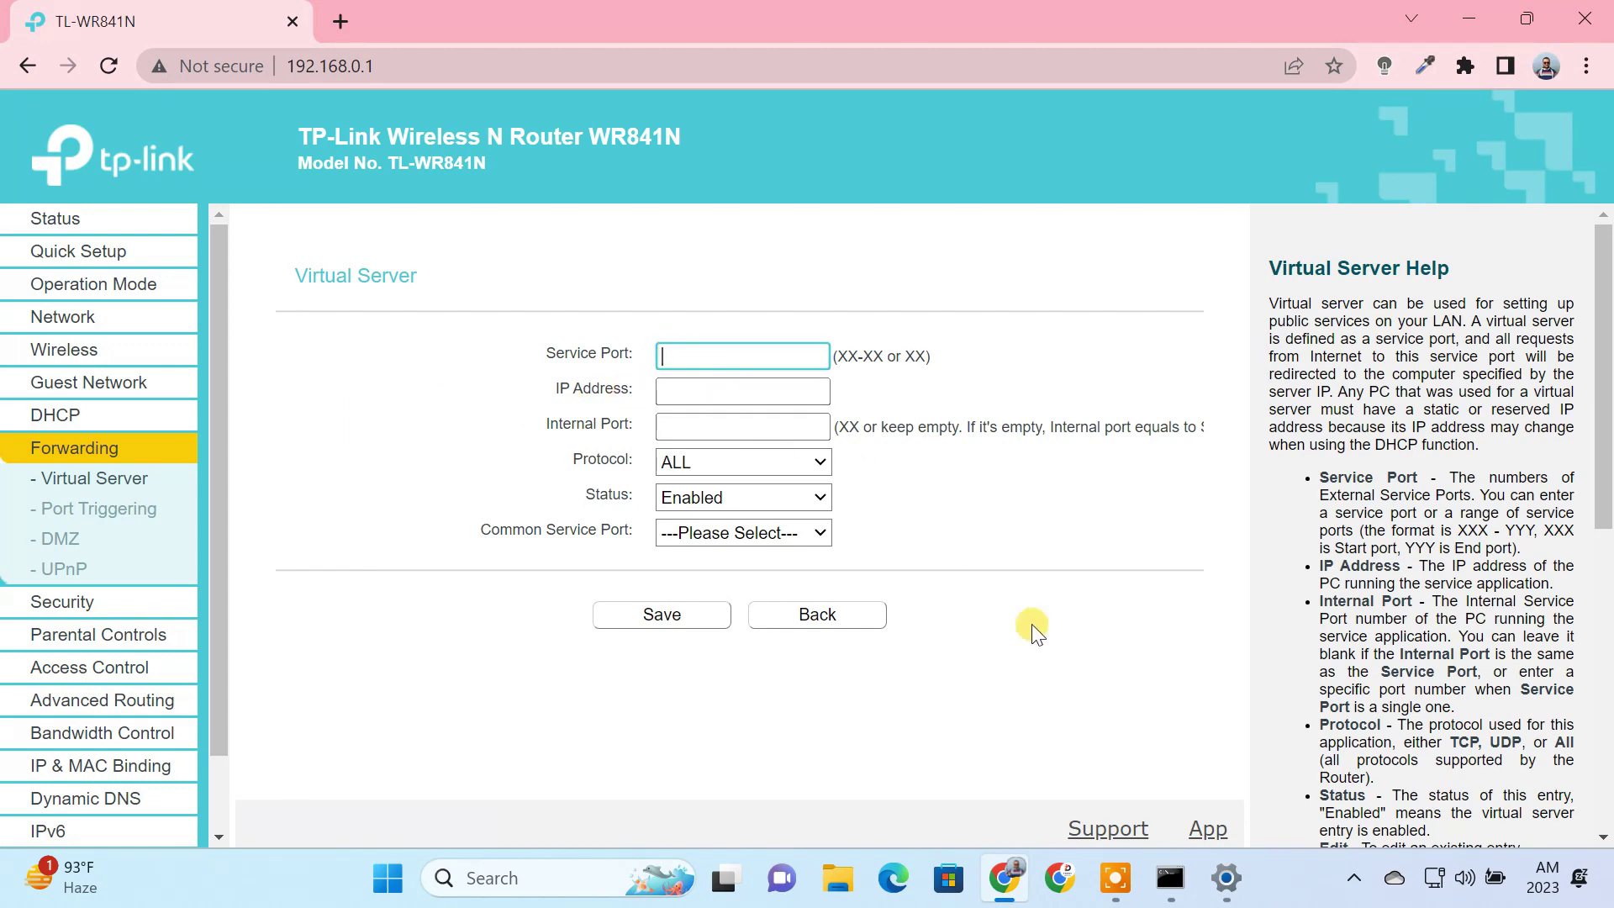
left_click(1226, 878)
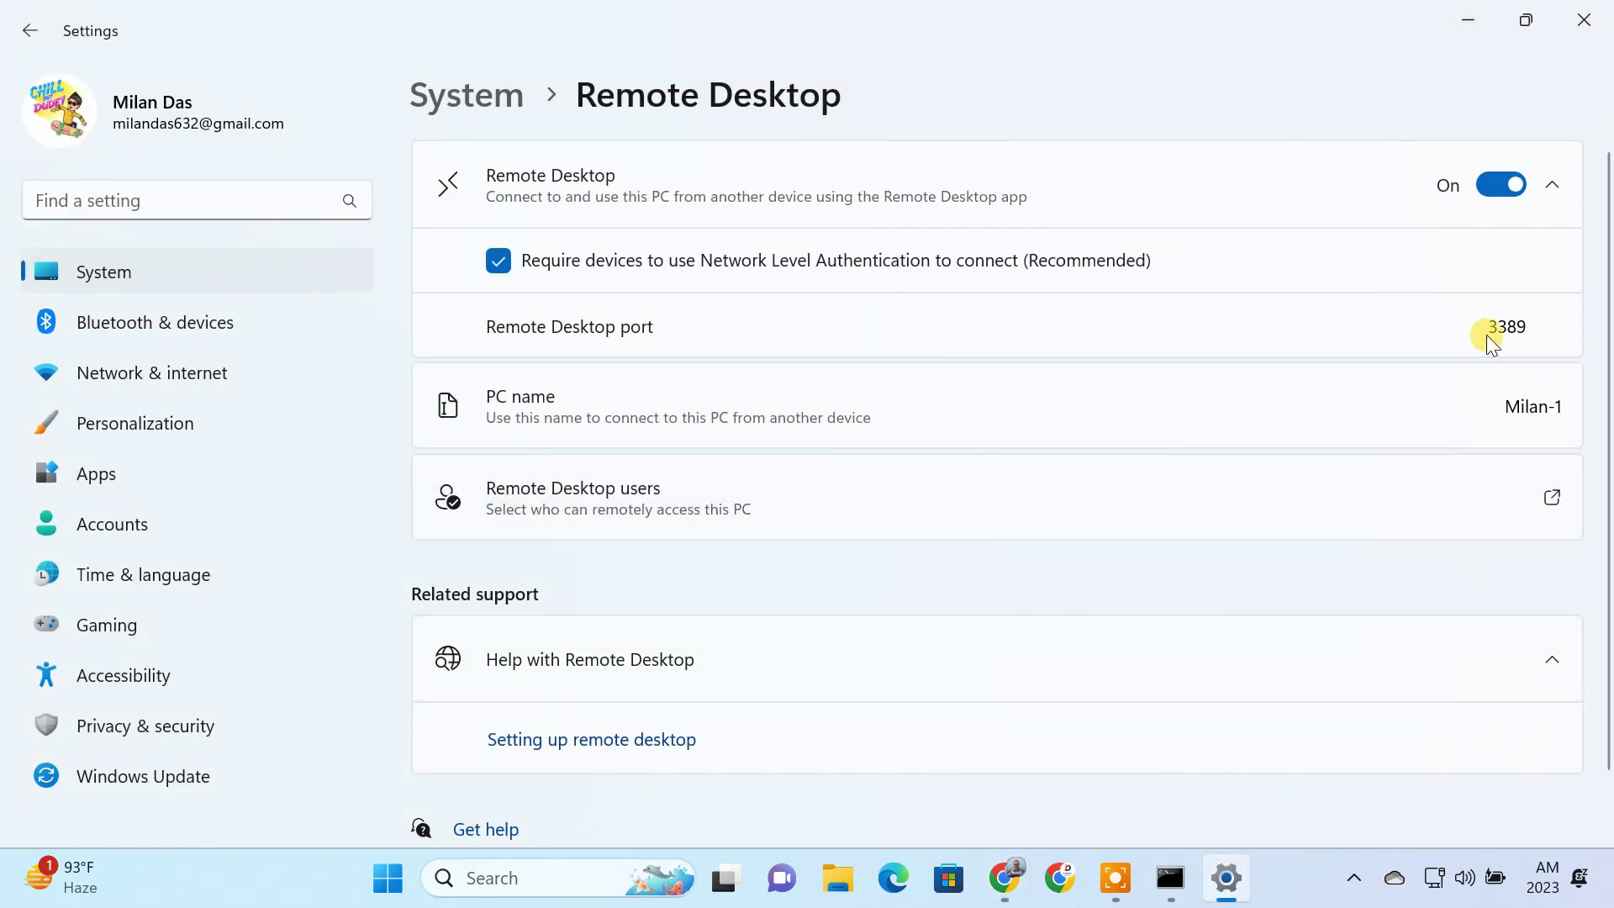
left_click(1174, 891)
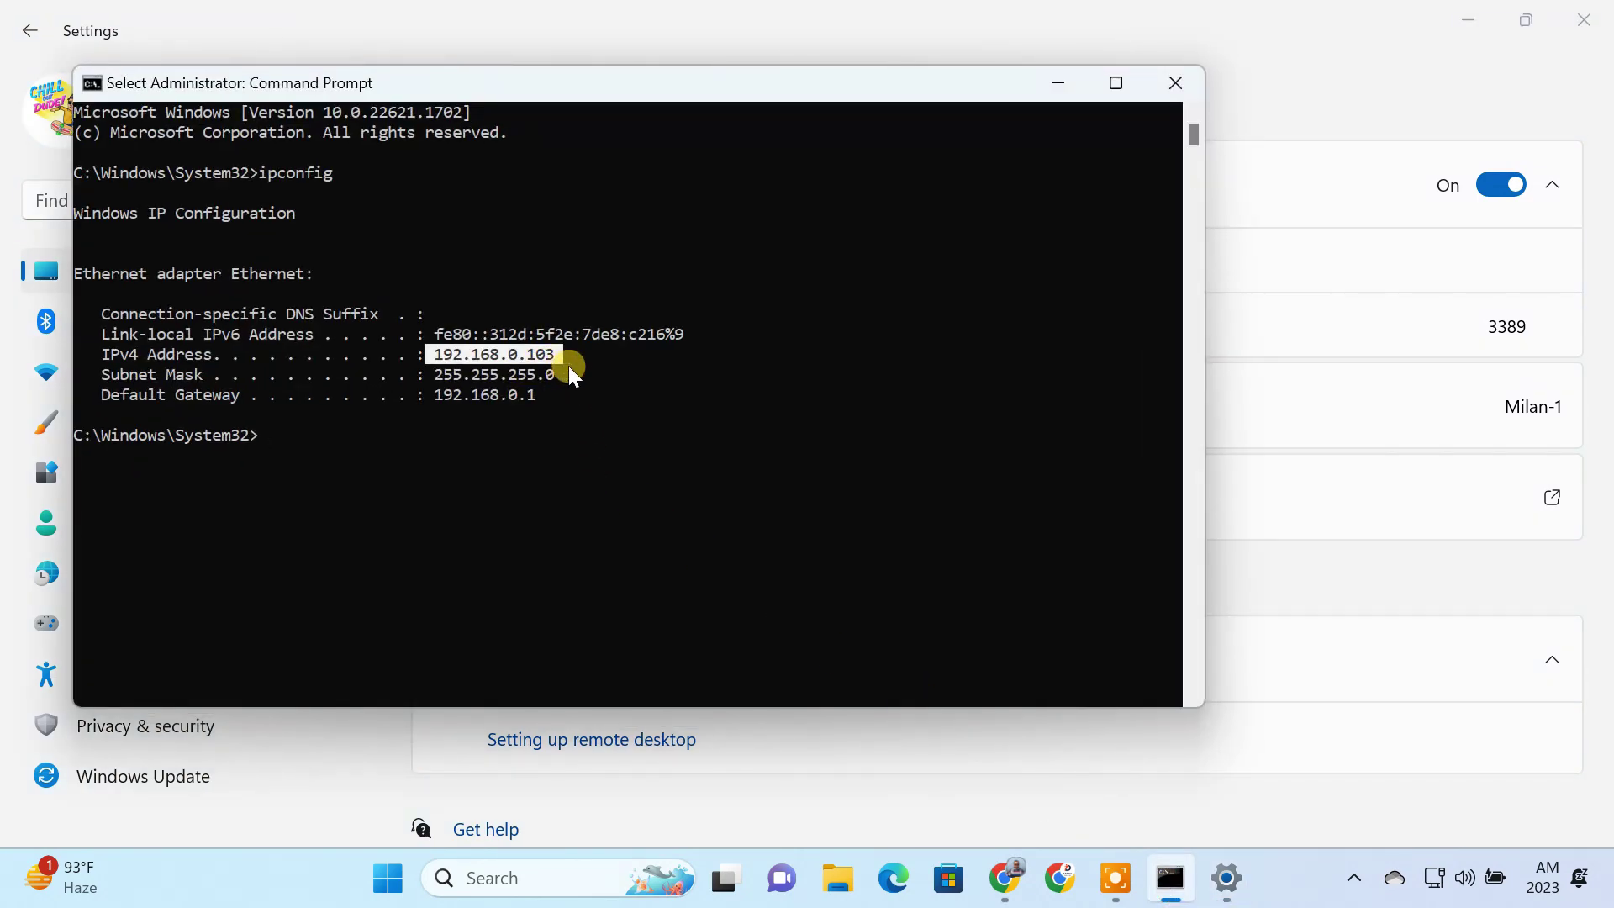
left_click(1065, 89)
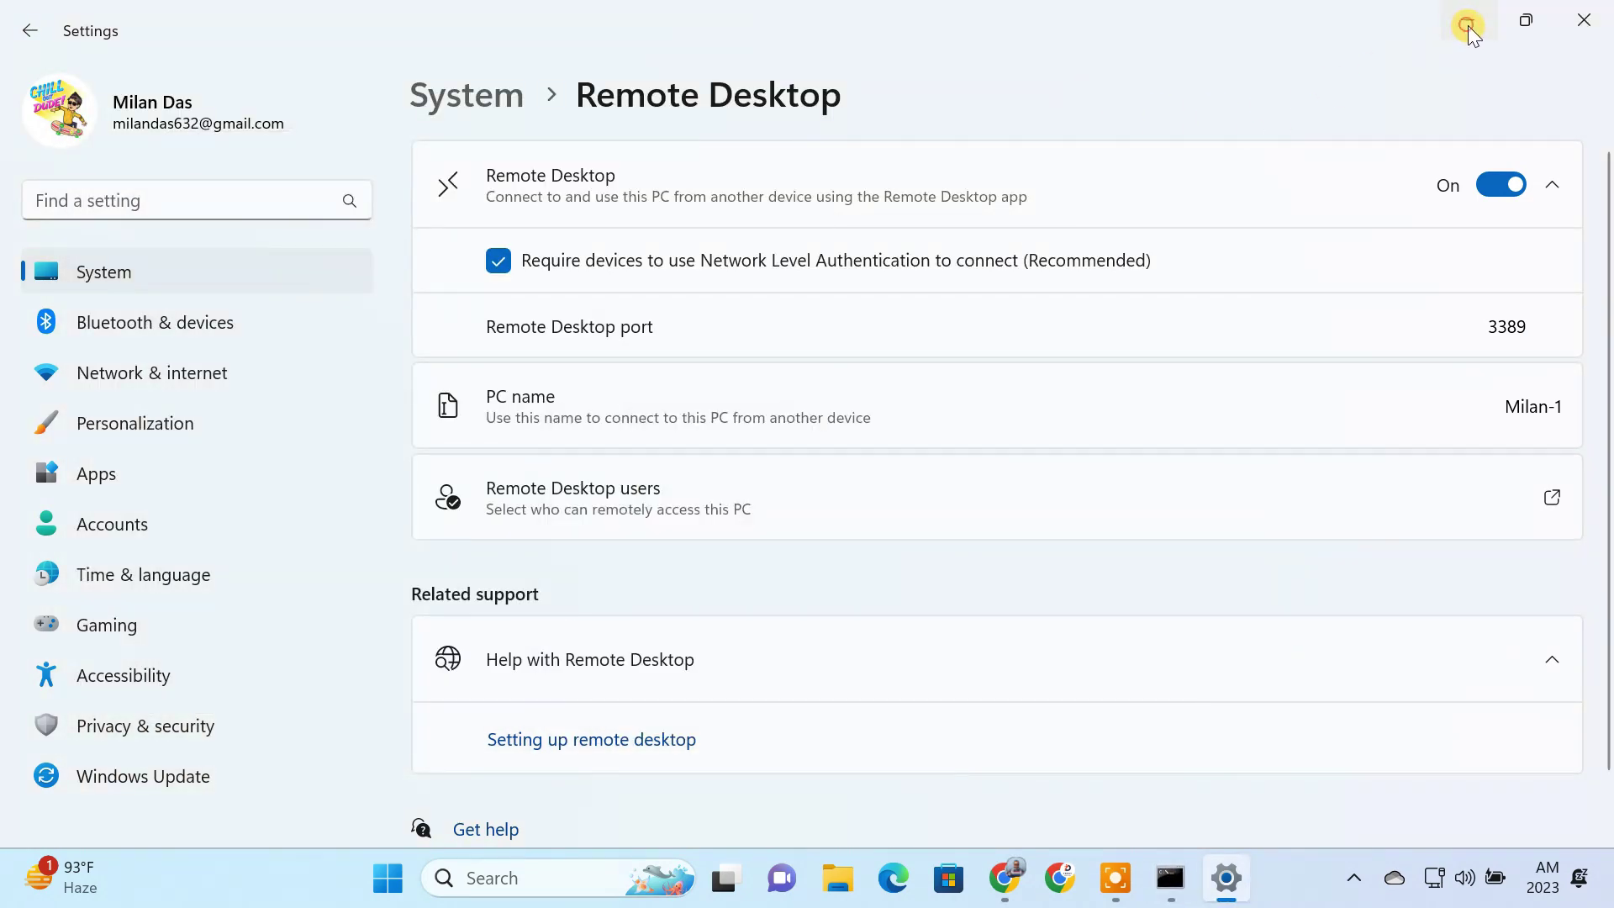
left_click(1466, 26)
Step: Forward service port 3389 to 192.168.0.103 internal port 3389 and save the rule
type("3389")
left_click(714, 386)
type("192.168.0.103")
left_click(731, 432)
type("3389")
left_click(661, 616)
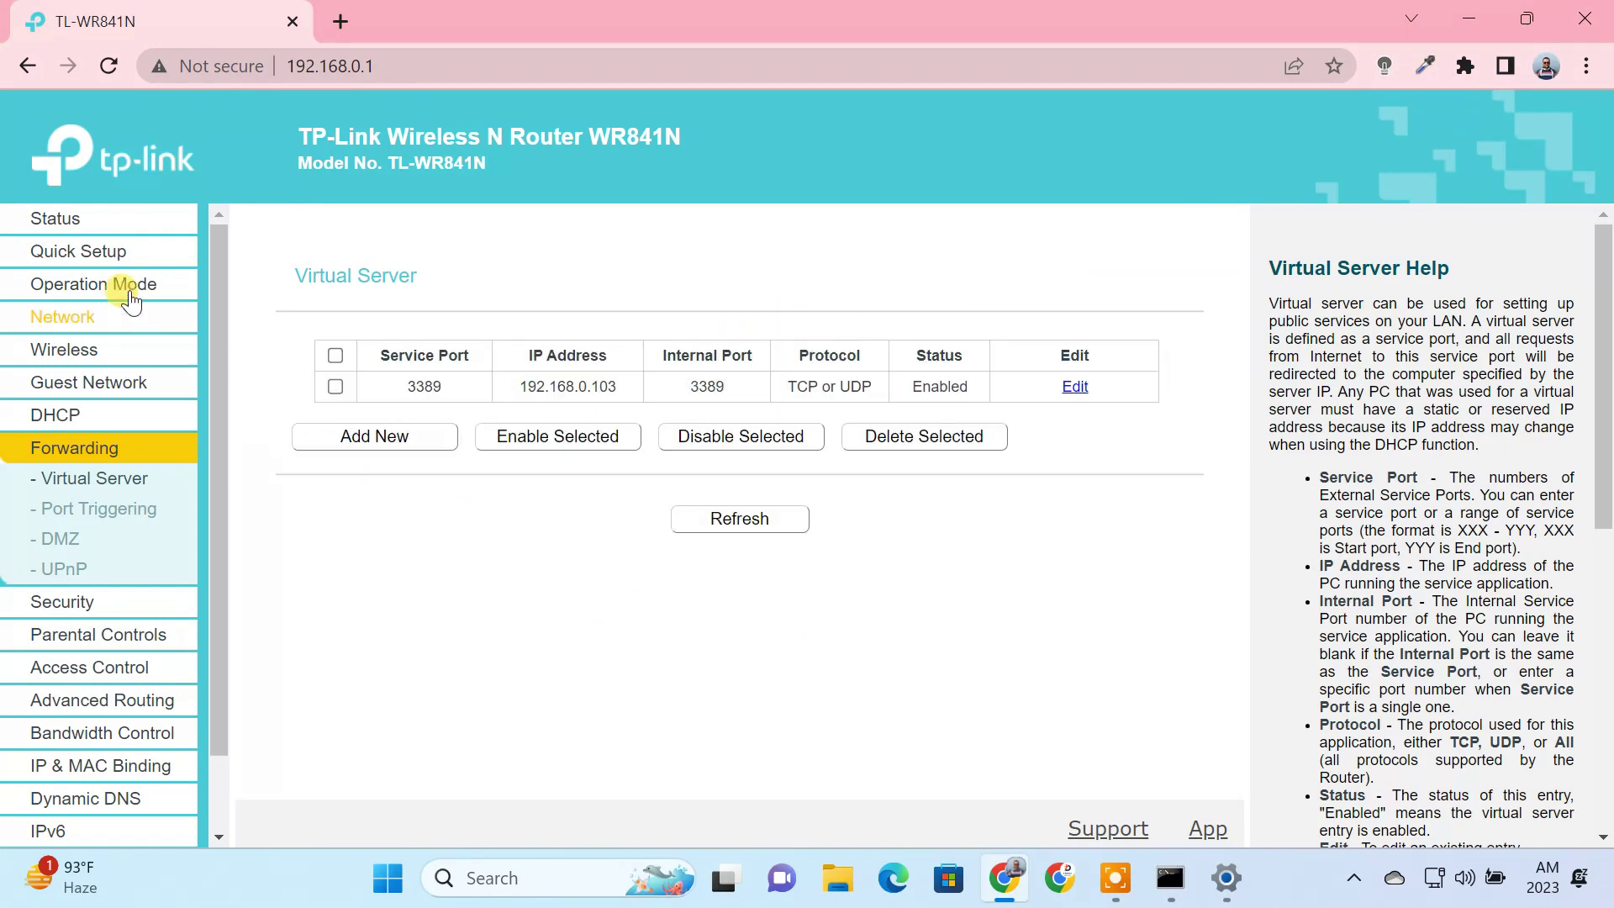
Step: Open the router Status page and select the WAN IP address in its WAN section
left_click(101, 221)
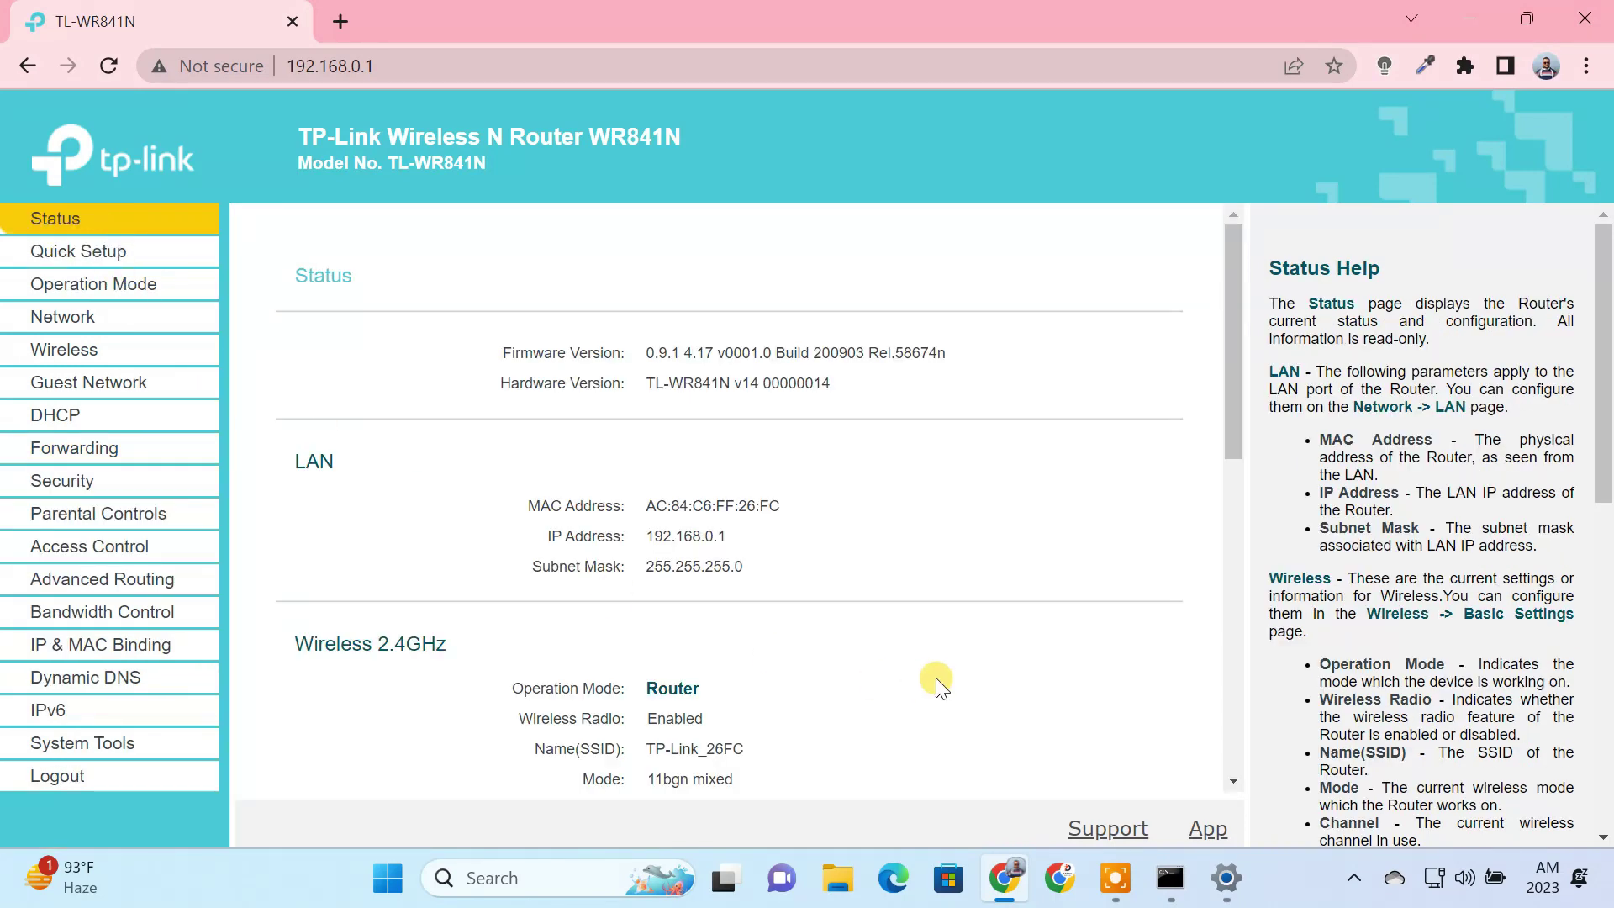
scroll(936, 677, "down", 7)
left_click_drag(296, 335, 346, 336)
left_click_drag(648, 411, 809, 418)
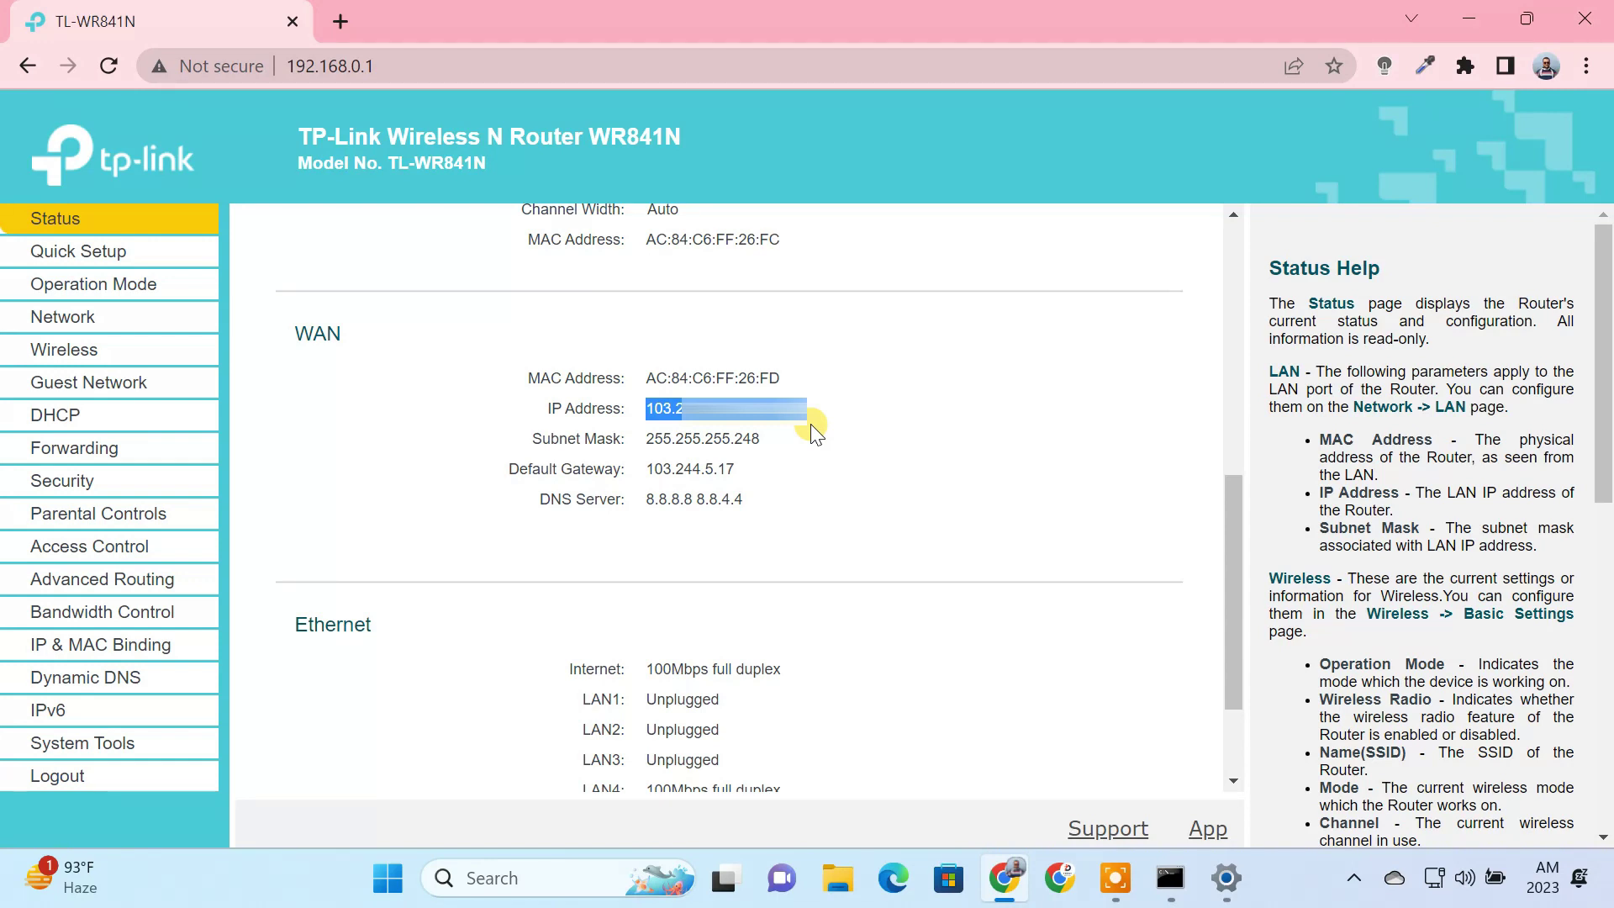
left_click(810, 424)
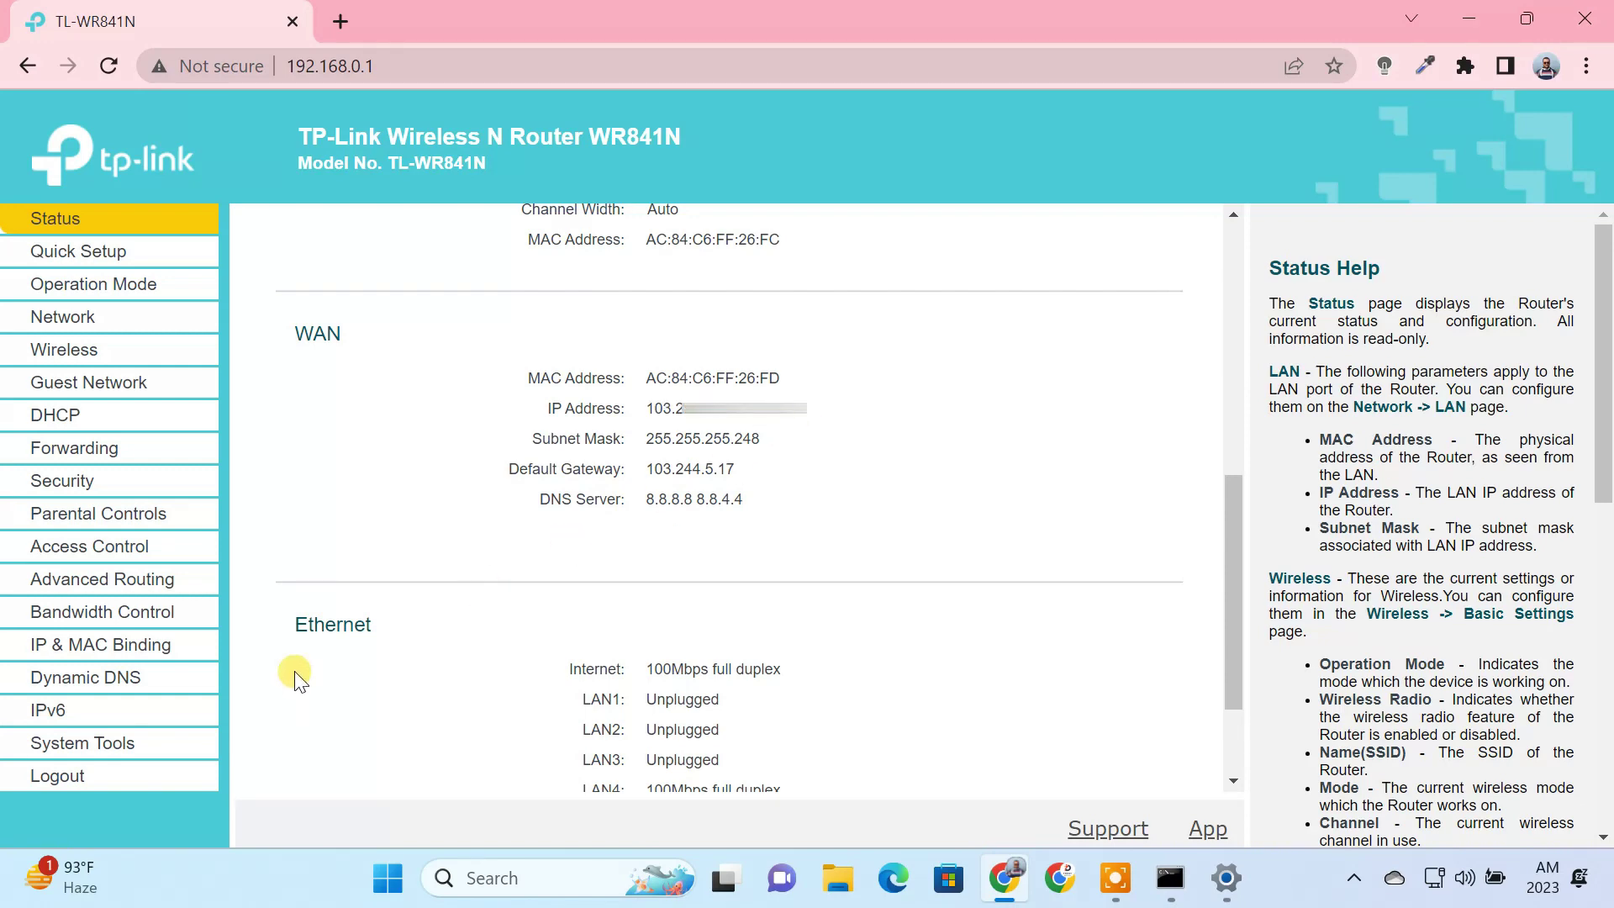
left_click(123, 685)
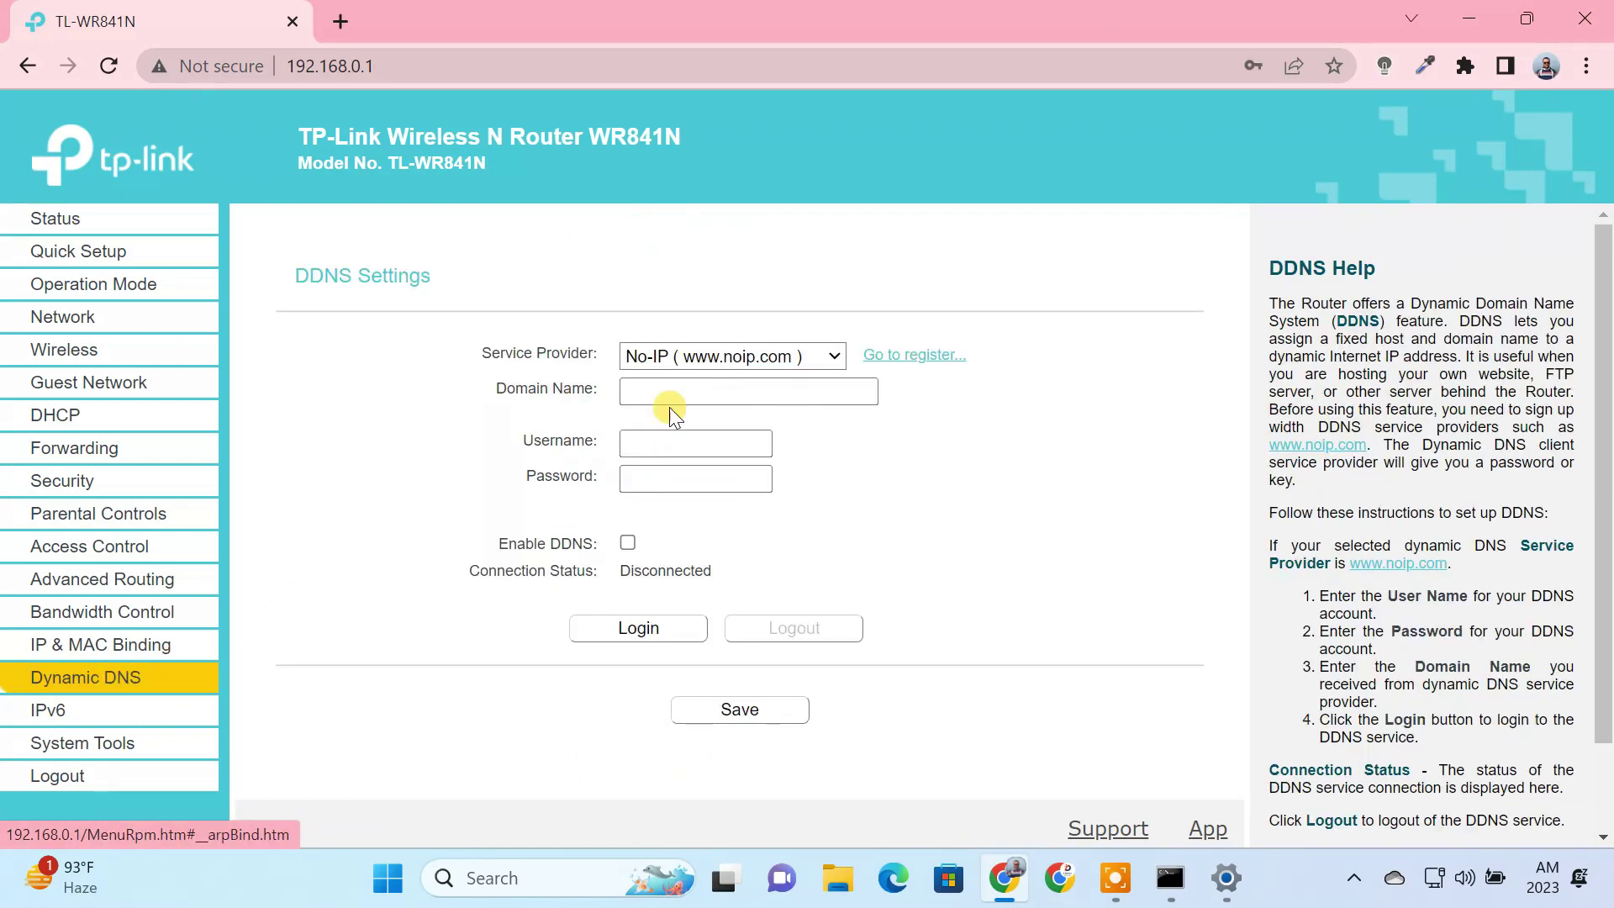
left_click(713, 365)
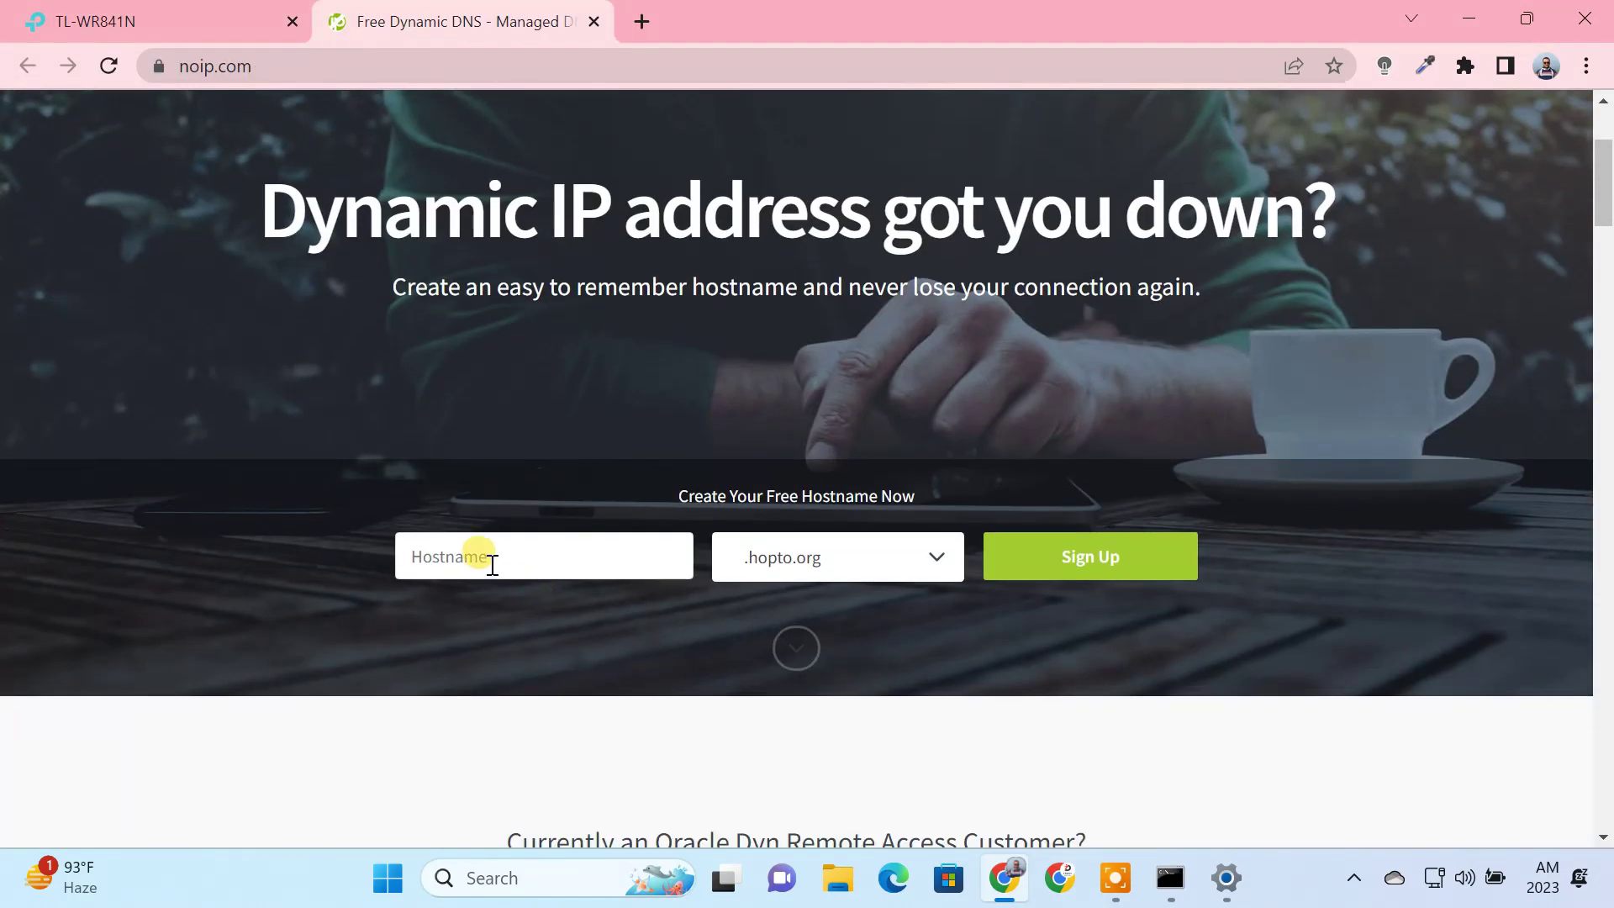
left_click(492, 564)
type("milan125")
left_click(906, 578)
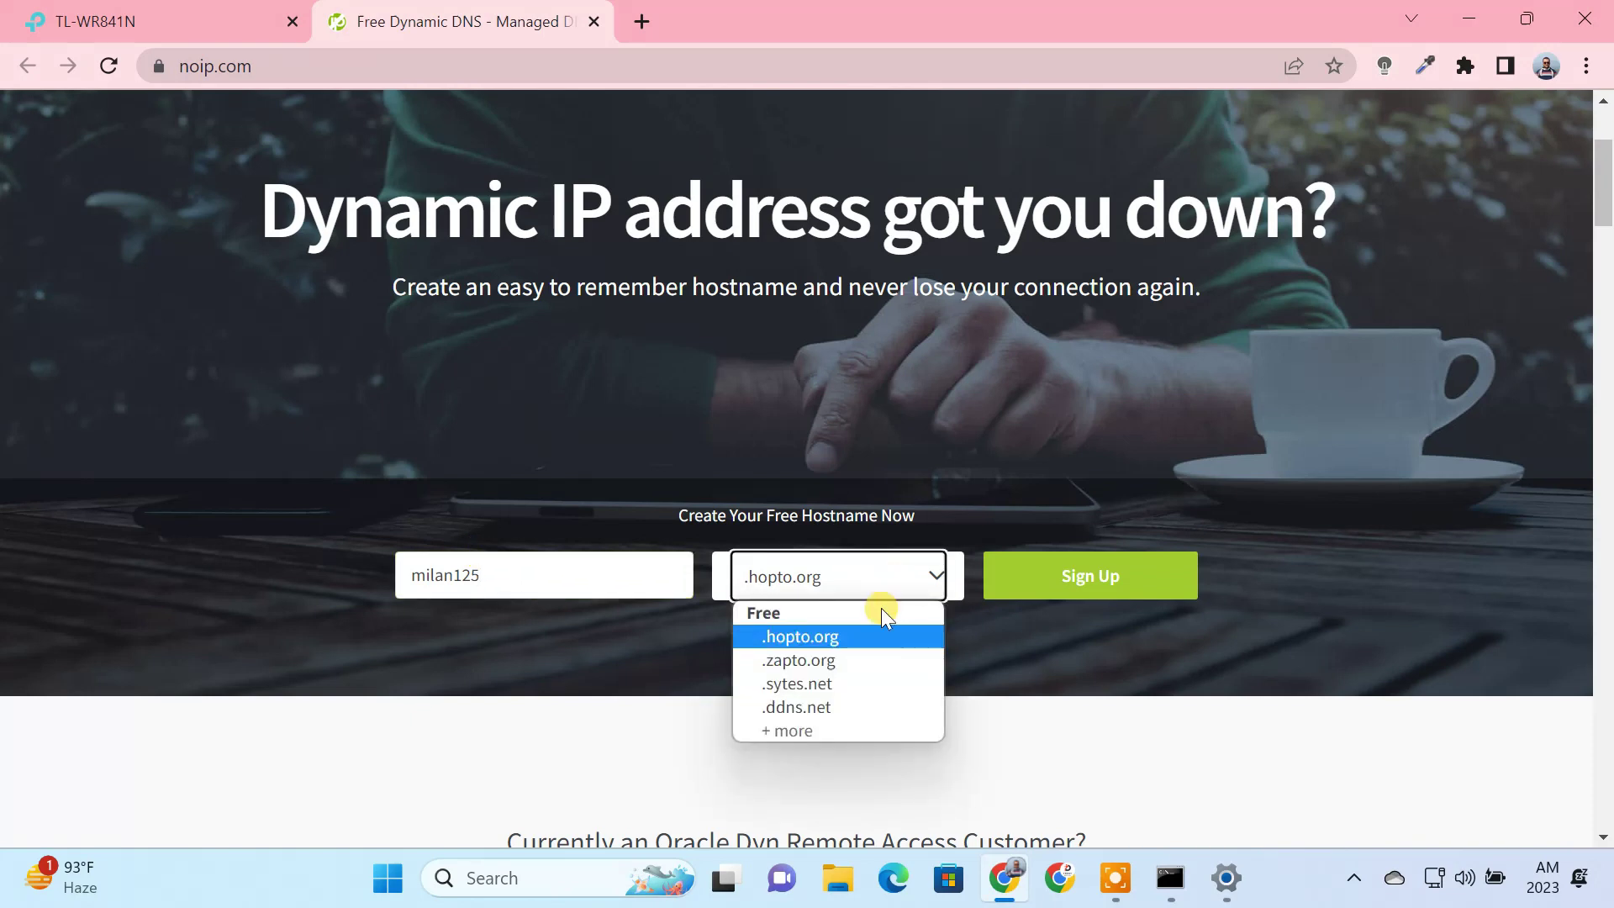
left_click(805, 706)
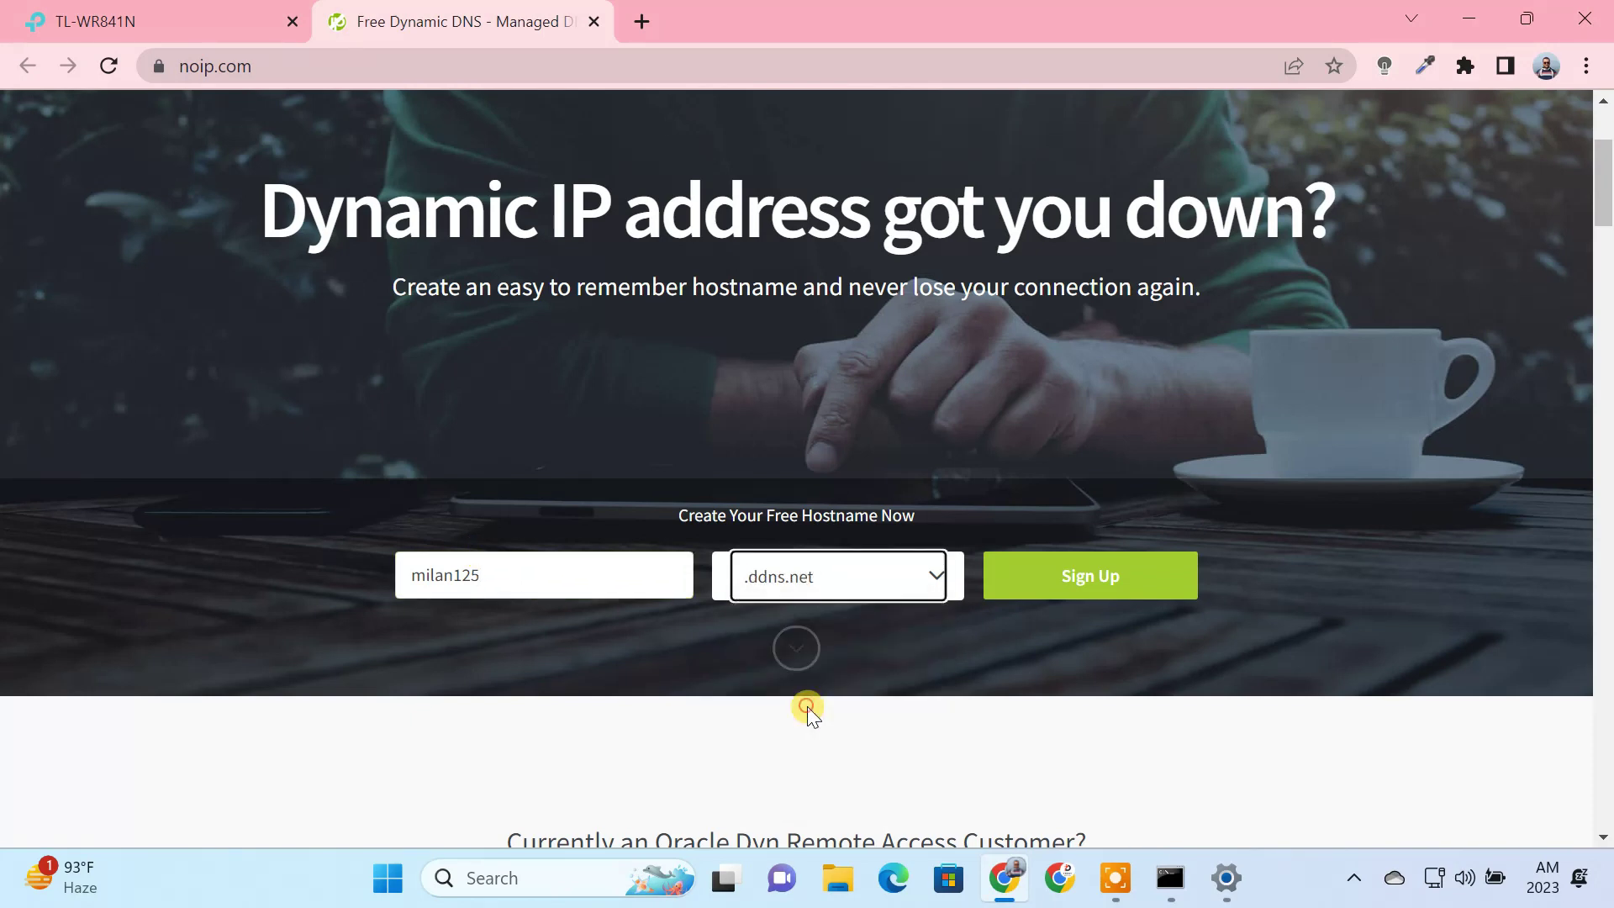
left_click(1091, 593)
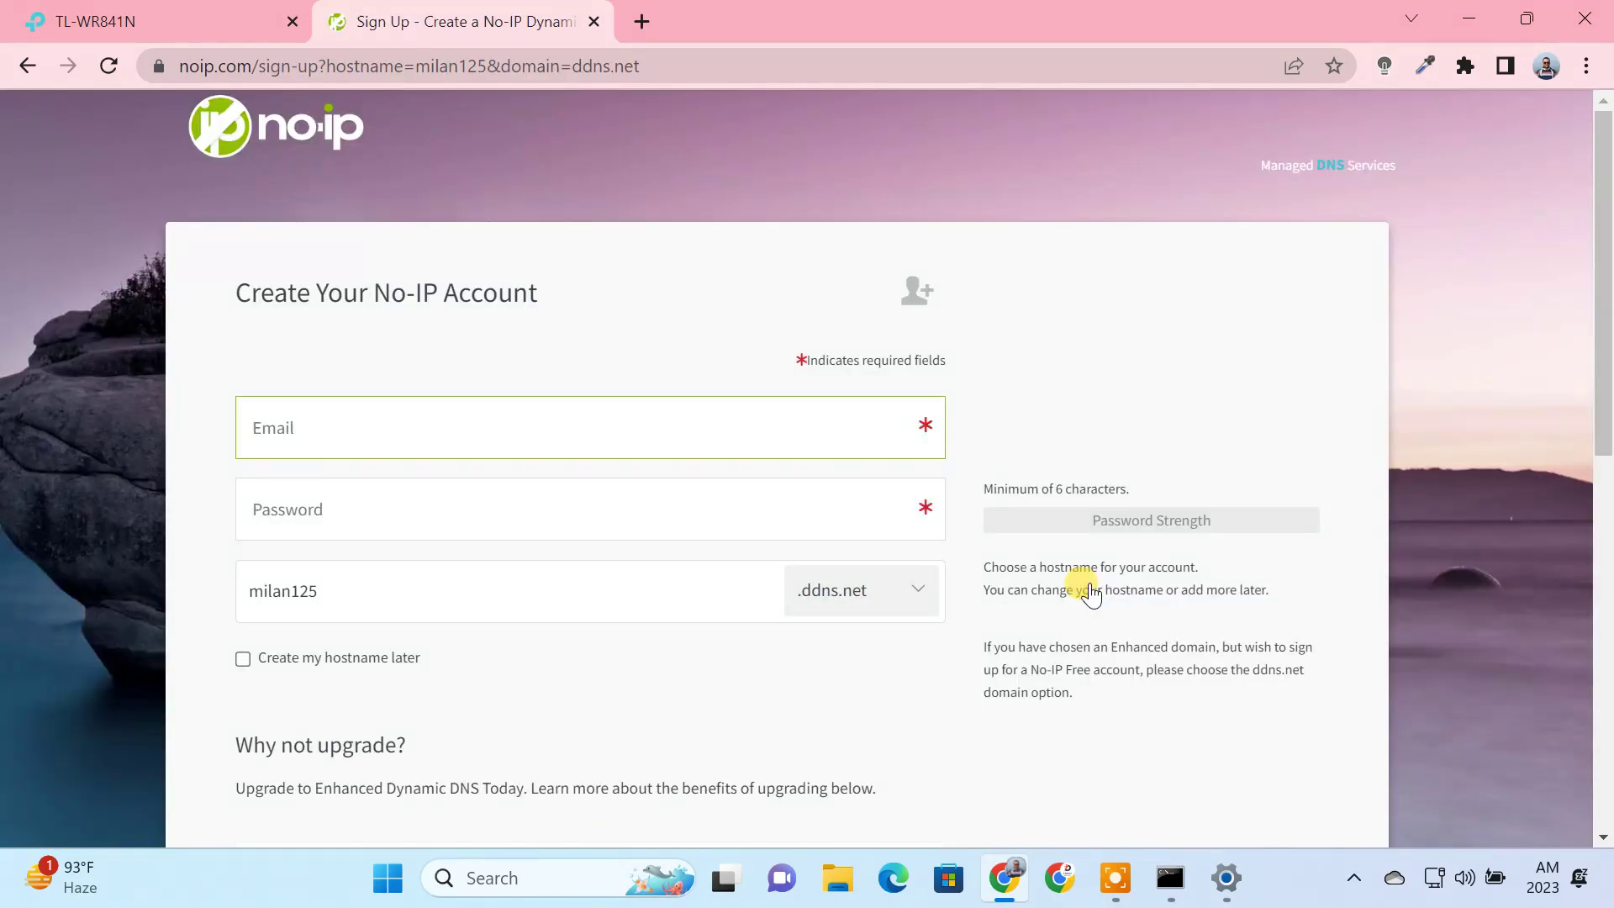
Step: Create the No-IP account, copy the hostname, and return to the router's Domain Name field
left_click(313, 435)
left_click(303, 499)
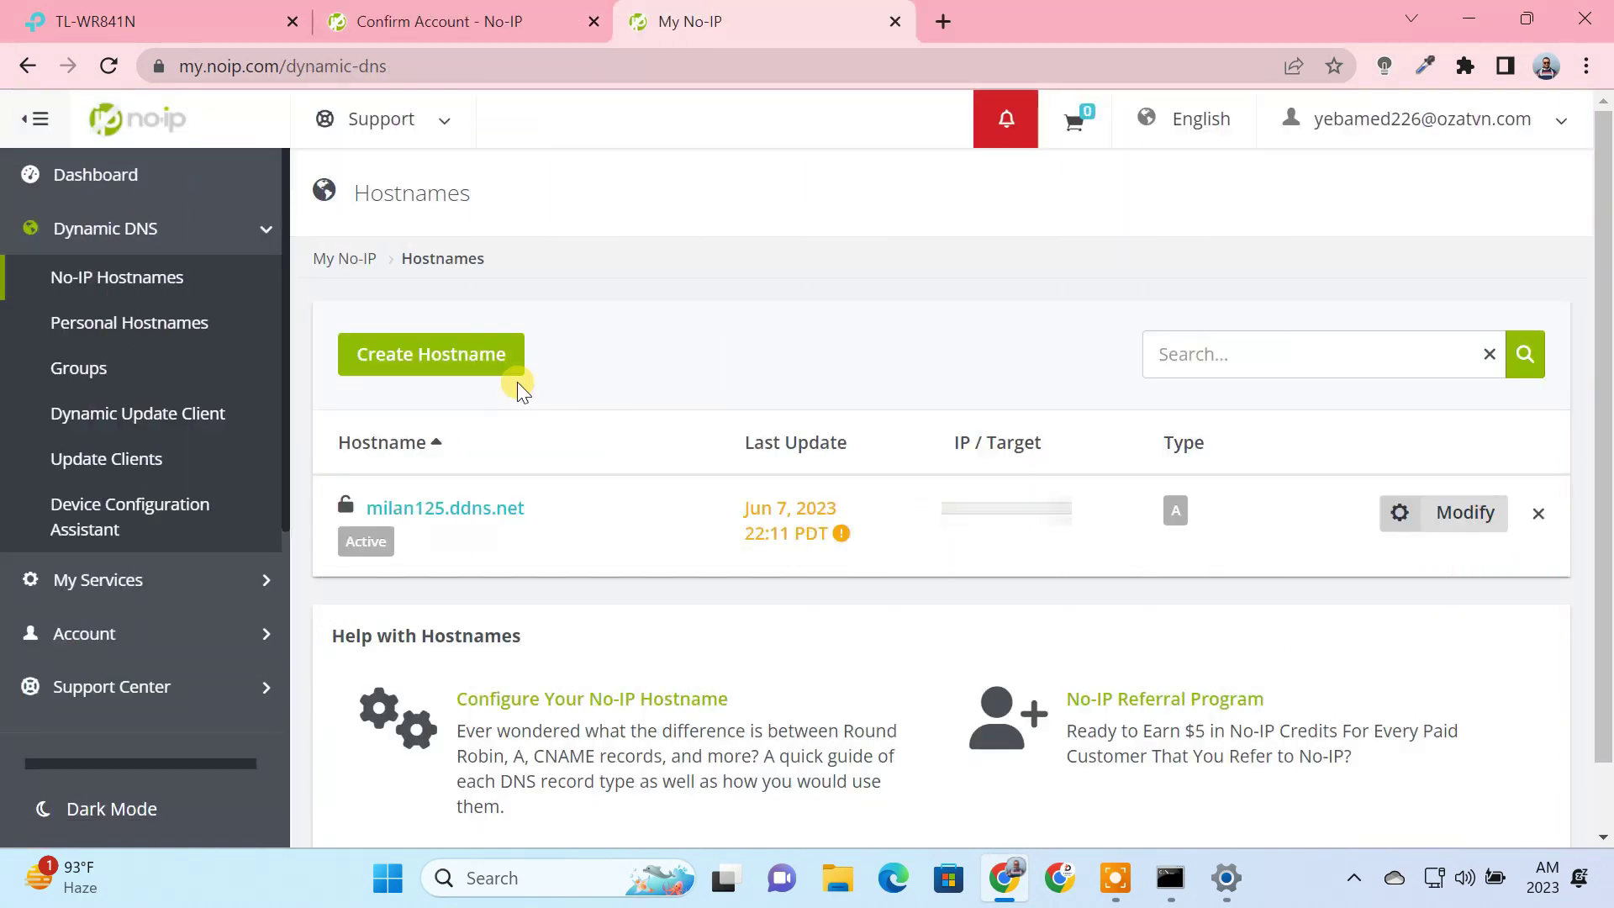
left_click_drag(551, 520, 359, 506)
key("ctrl+c")
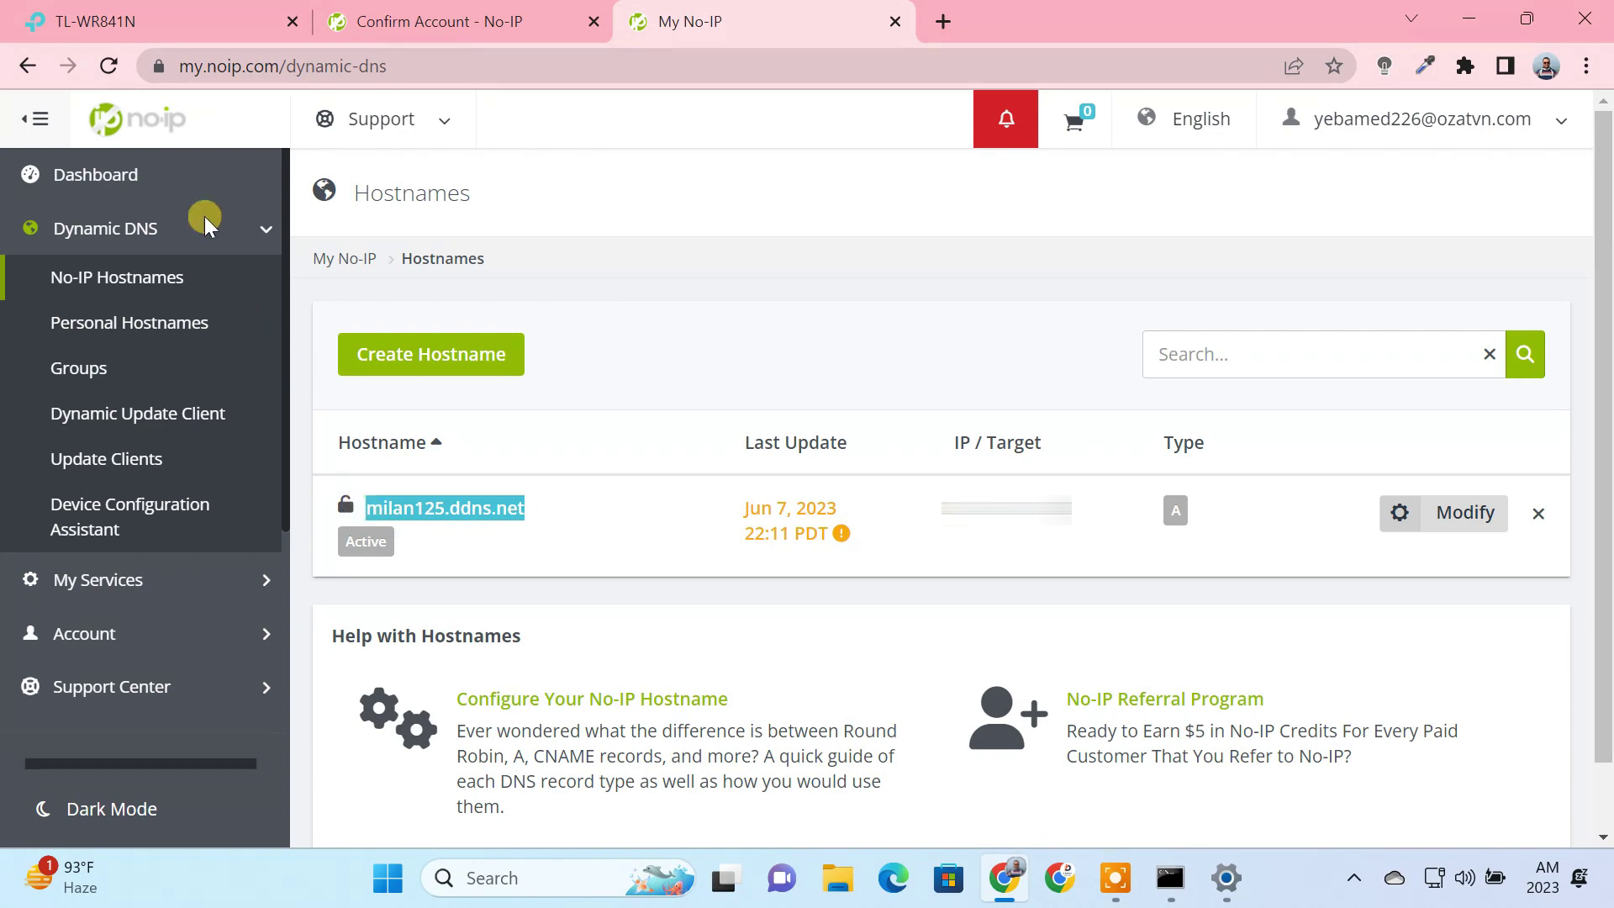
left_click(175, 23)
left_click(633, 392)
Step: Enter milan125.ddns.net with the No-IP account e-mail and password, enable DDNS and log in
key("ctrl+v")
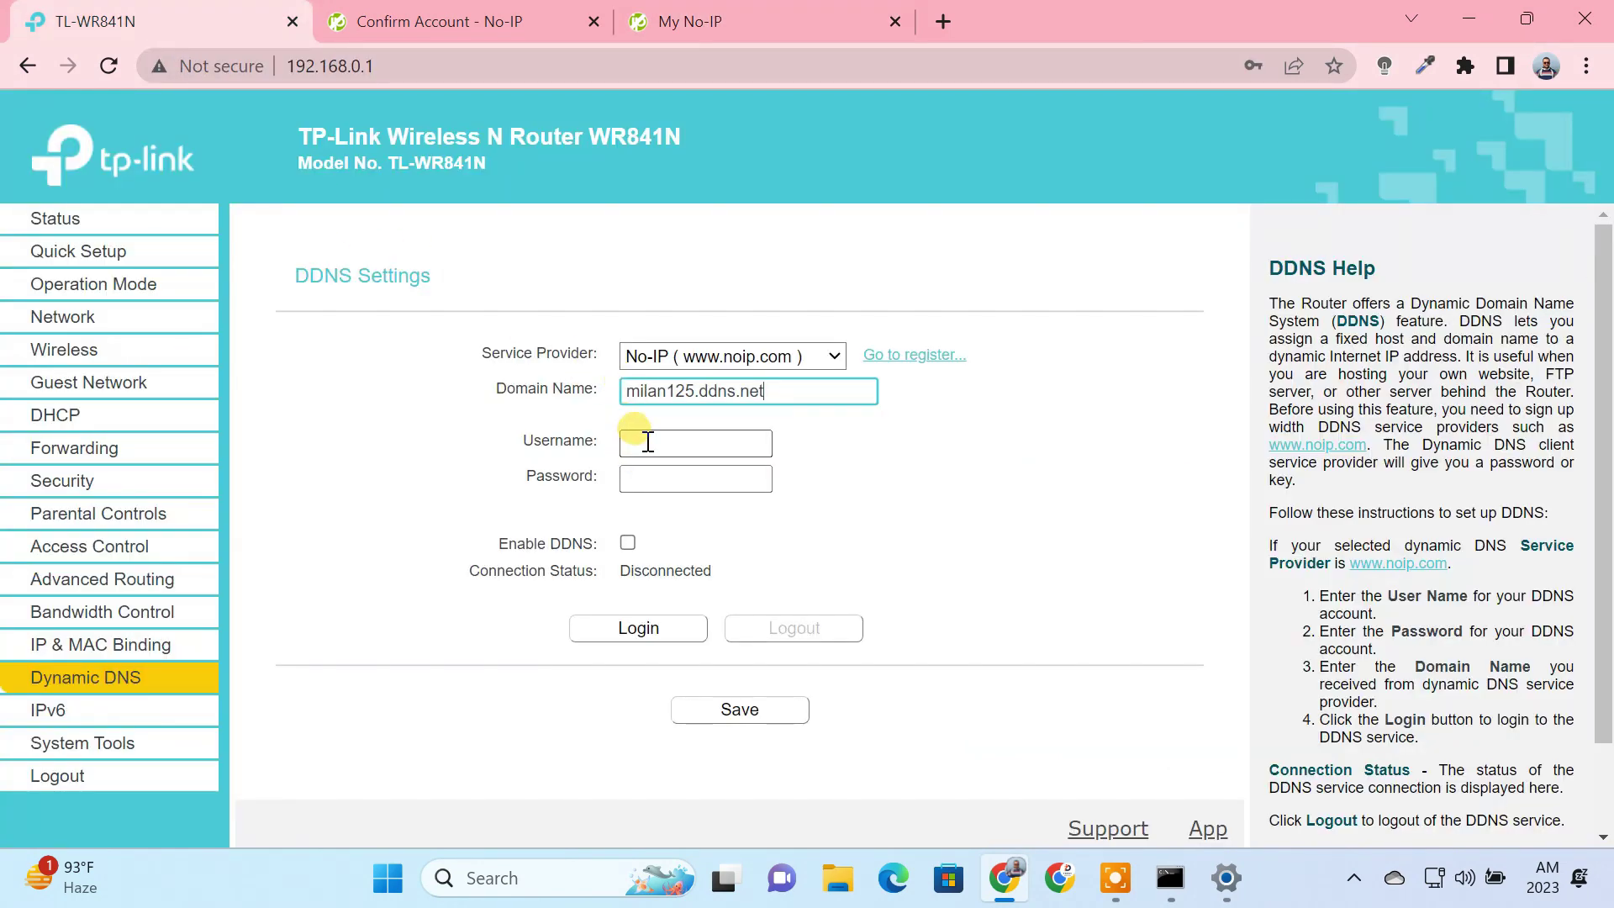
left_click(655, 443)
key("ctrl+v")
left_click(664, 484)
key("ctrl+v")
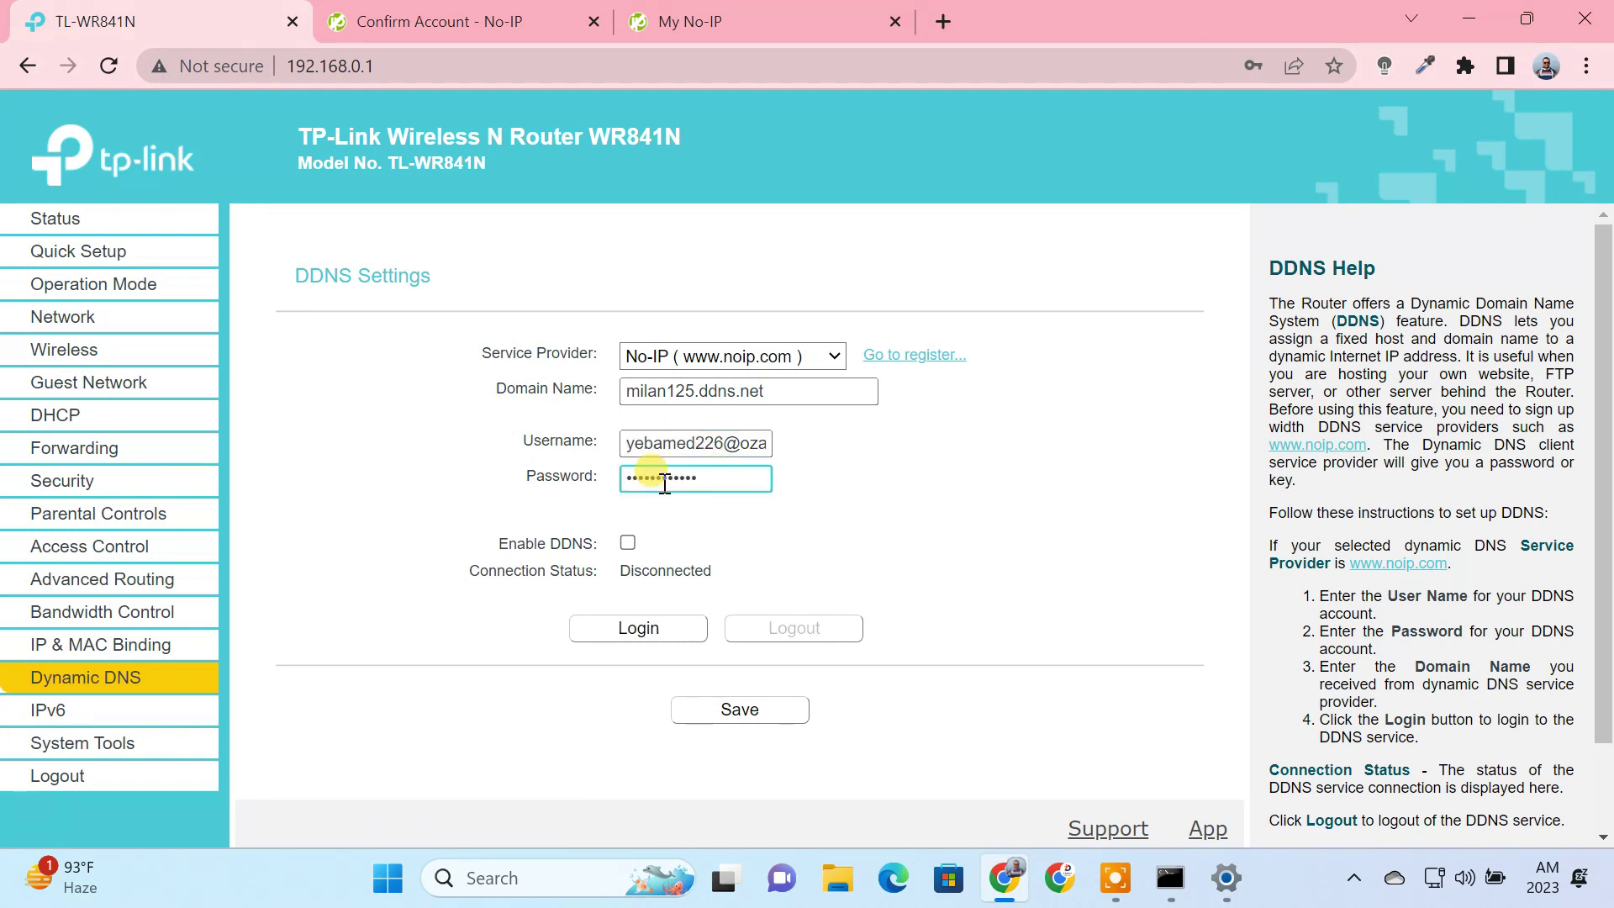
left_click(627, 541)
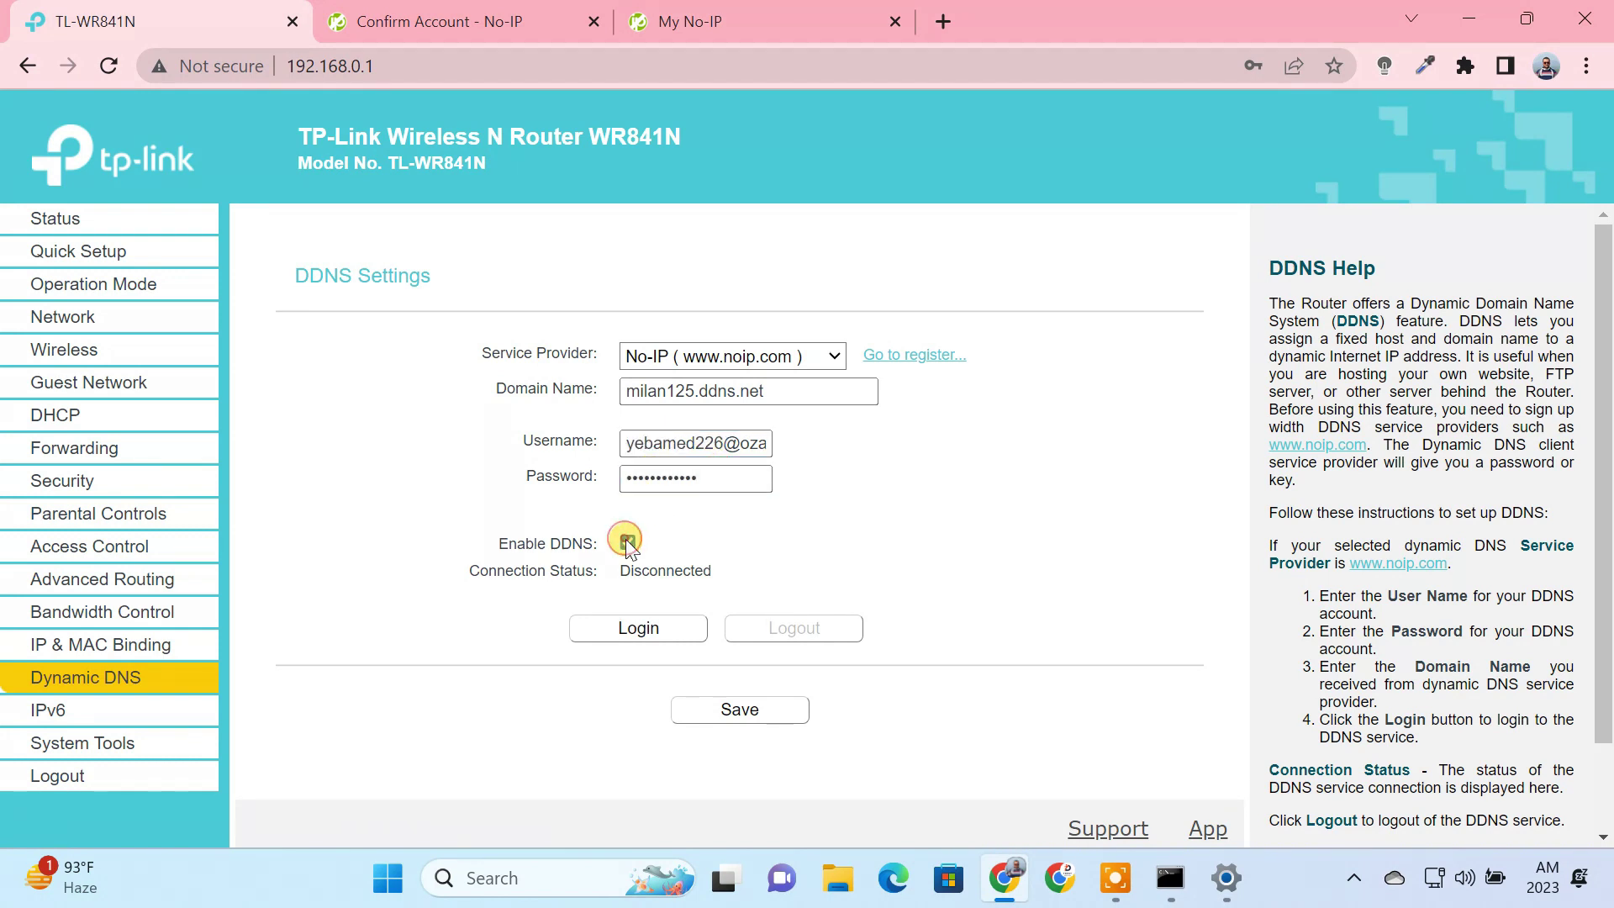
left_click(651, 636)
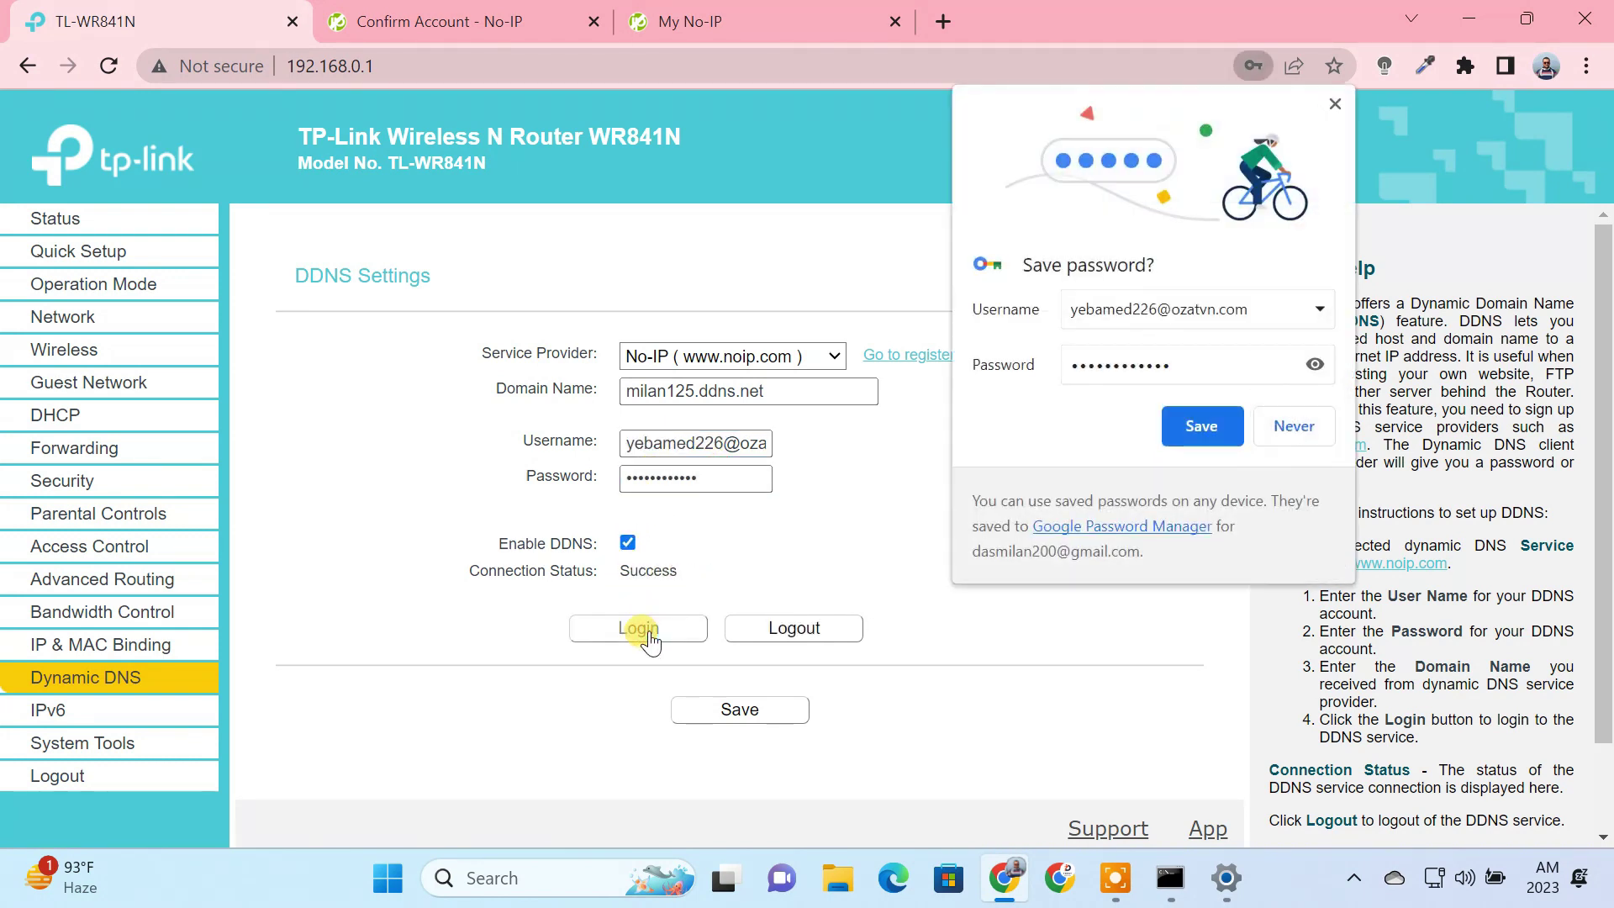
Step: Decline saving the password, select the domain name, and close Chrome
left_click(1292, 429)
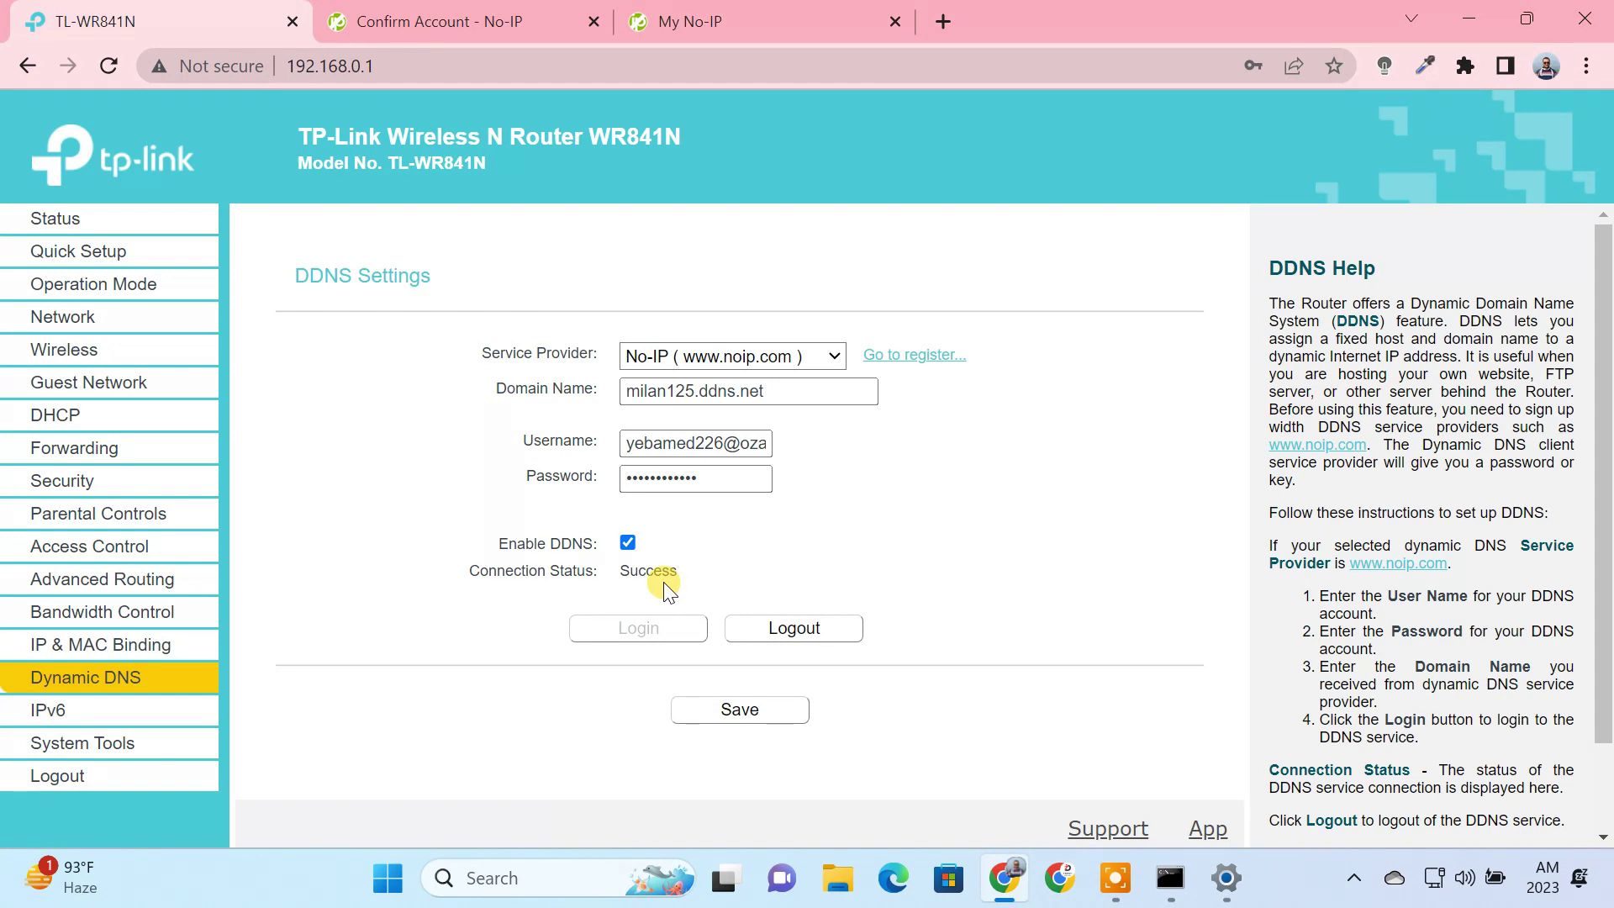
left_click_drag(769, 391, 608, 391)
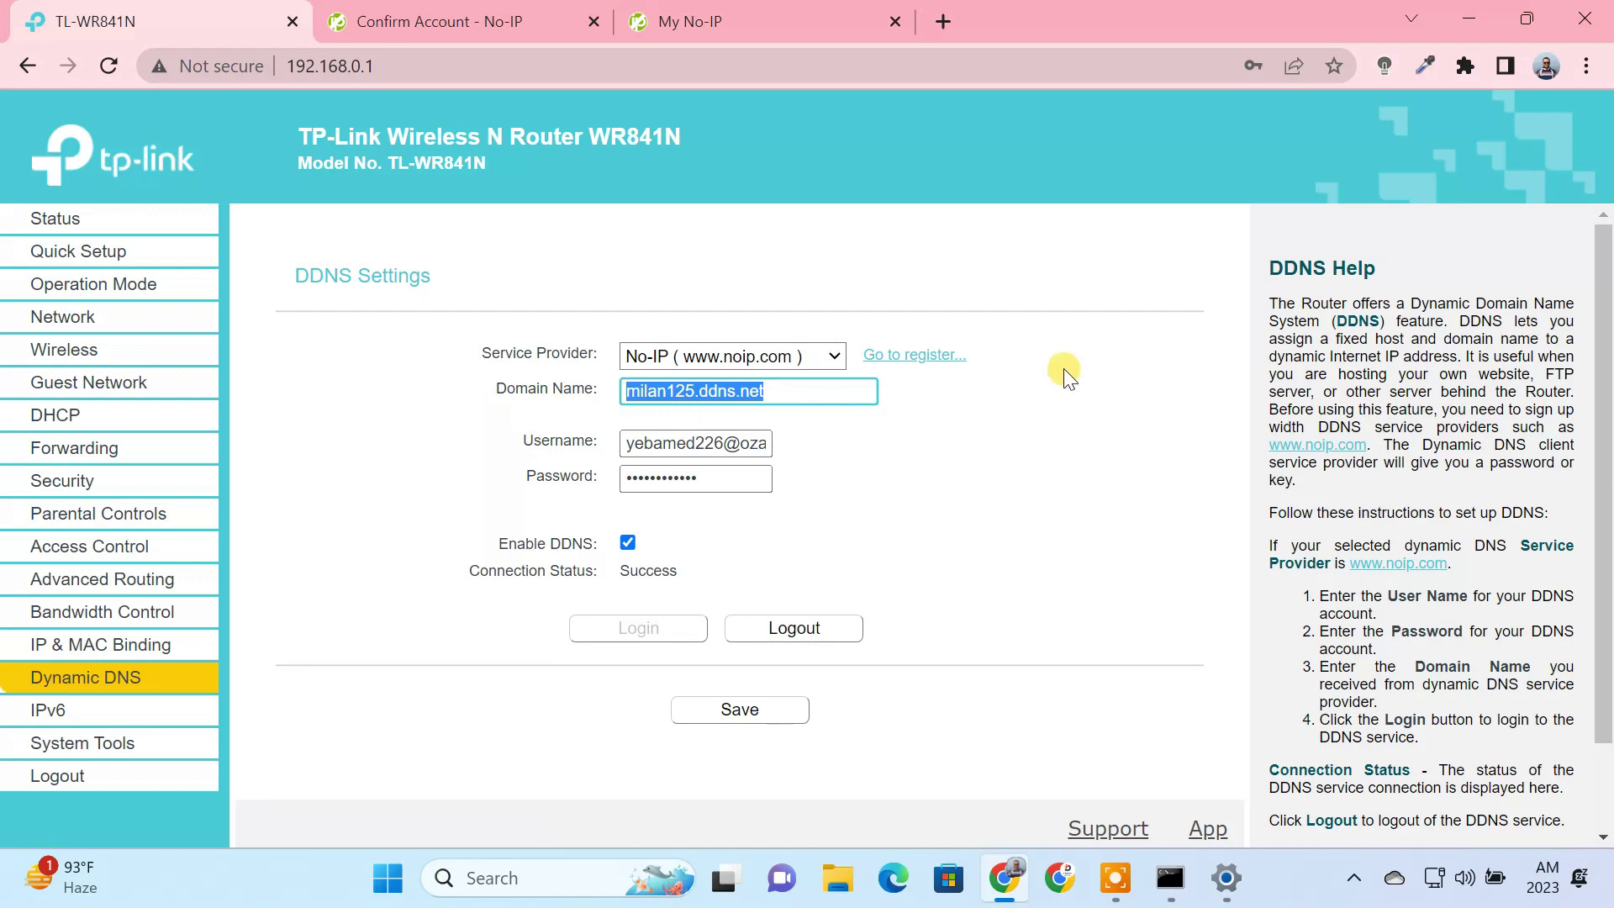
left_click(1561, 19)
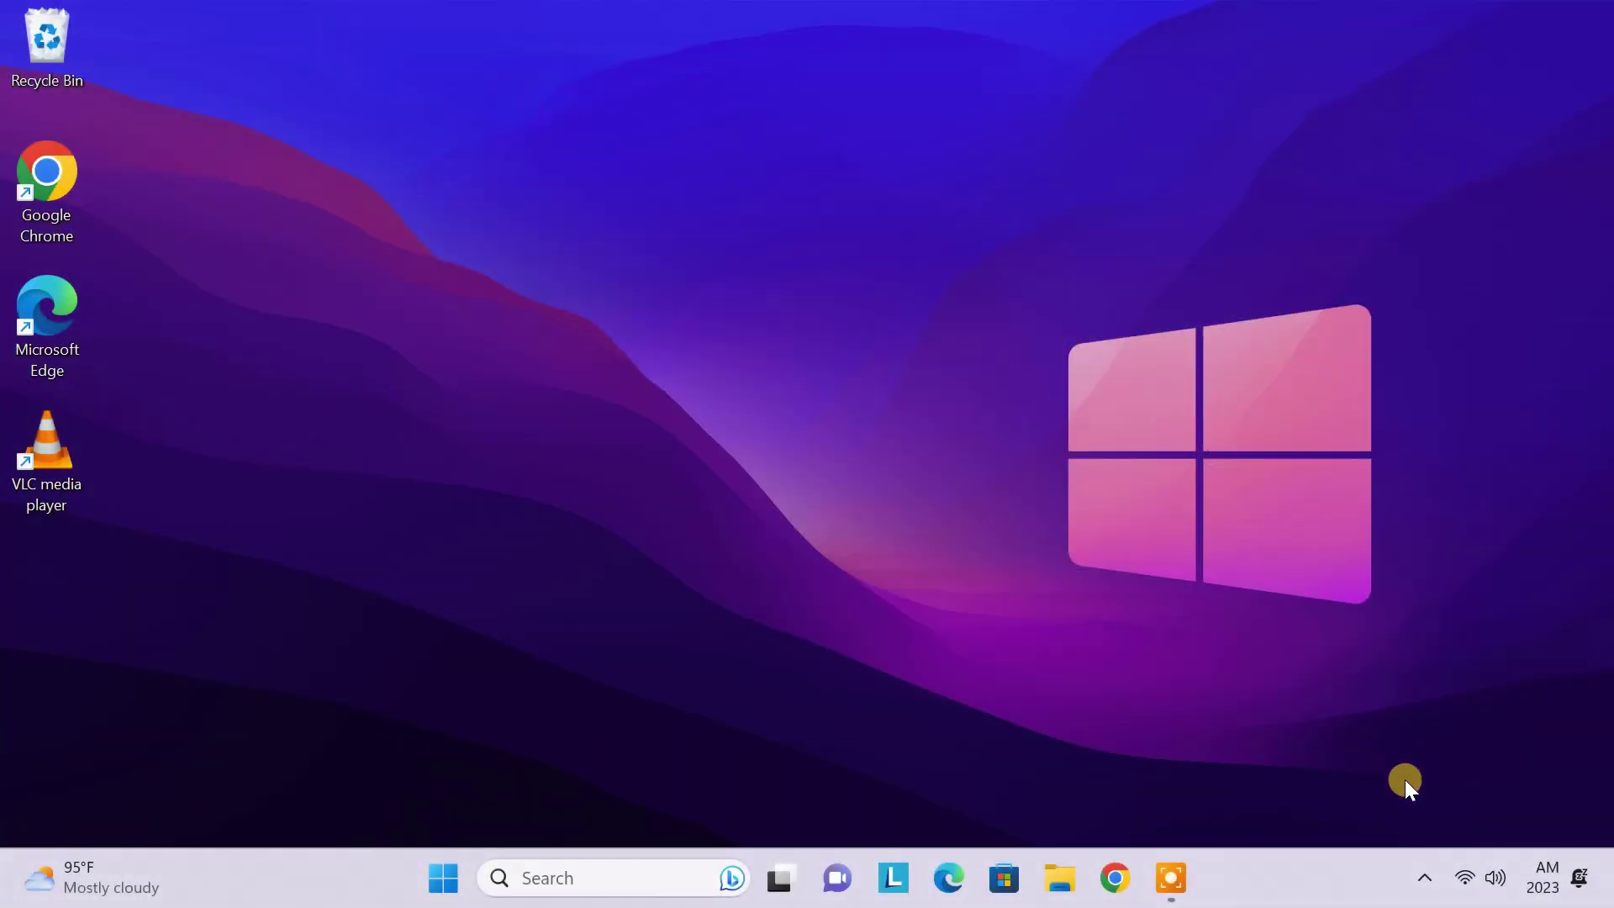
Step: Check the Wi-Fi networks, then launch Remote Desktop Connection via 'remote desktop' search
left_click(1466, 874)
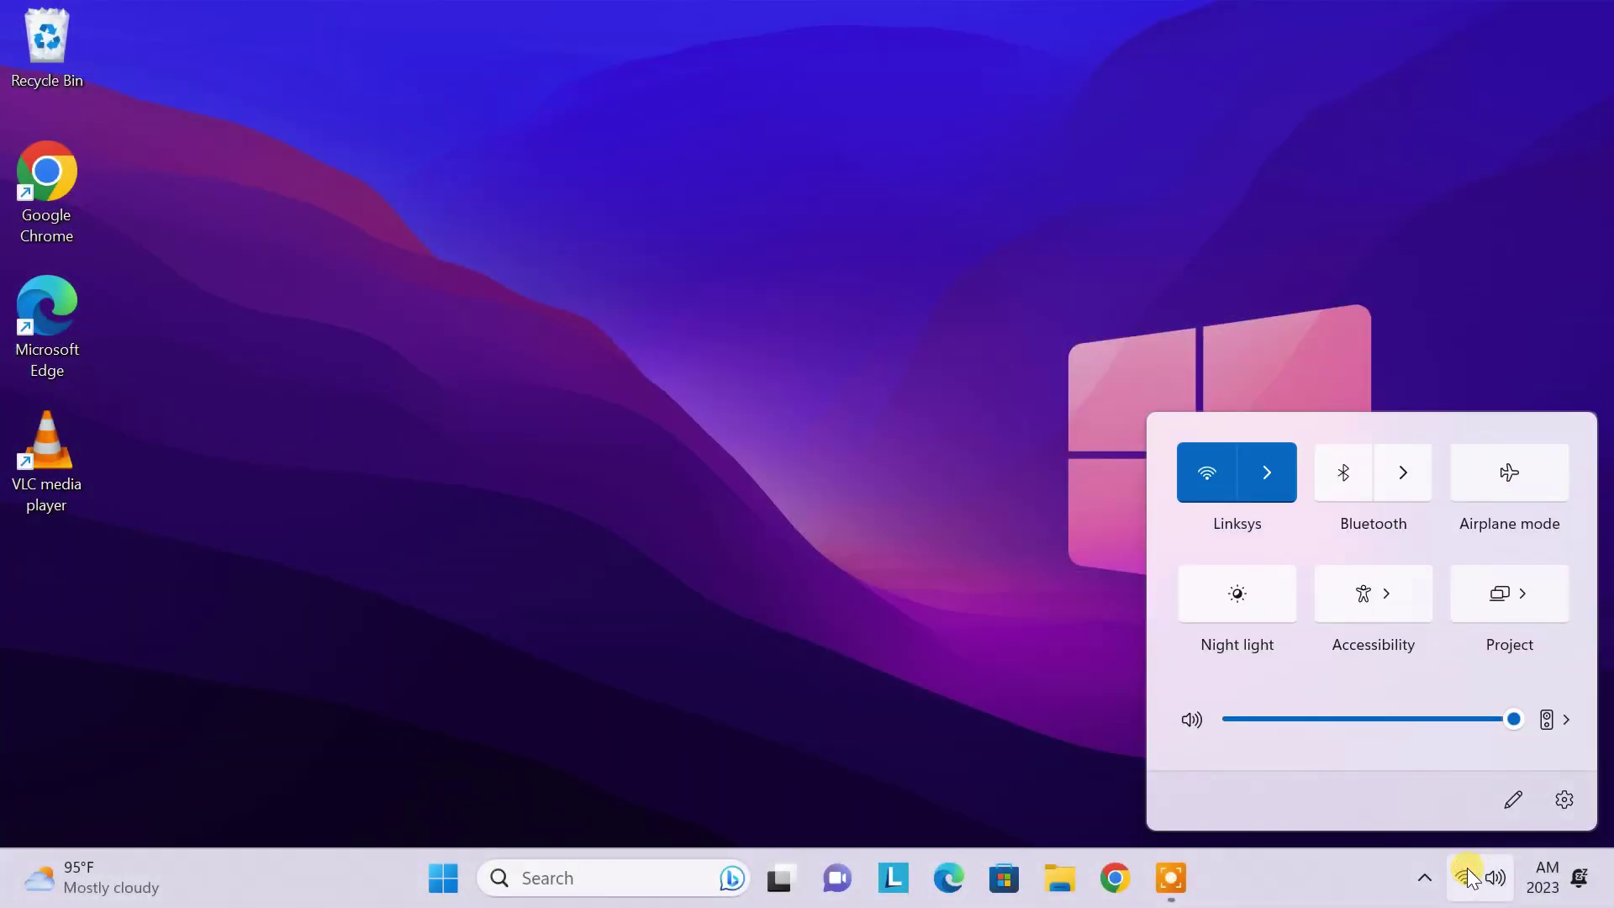
left_click(1276, 484)
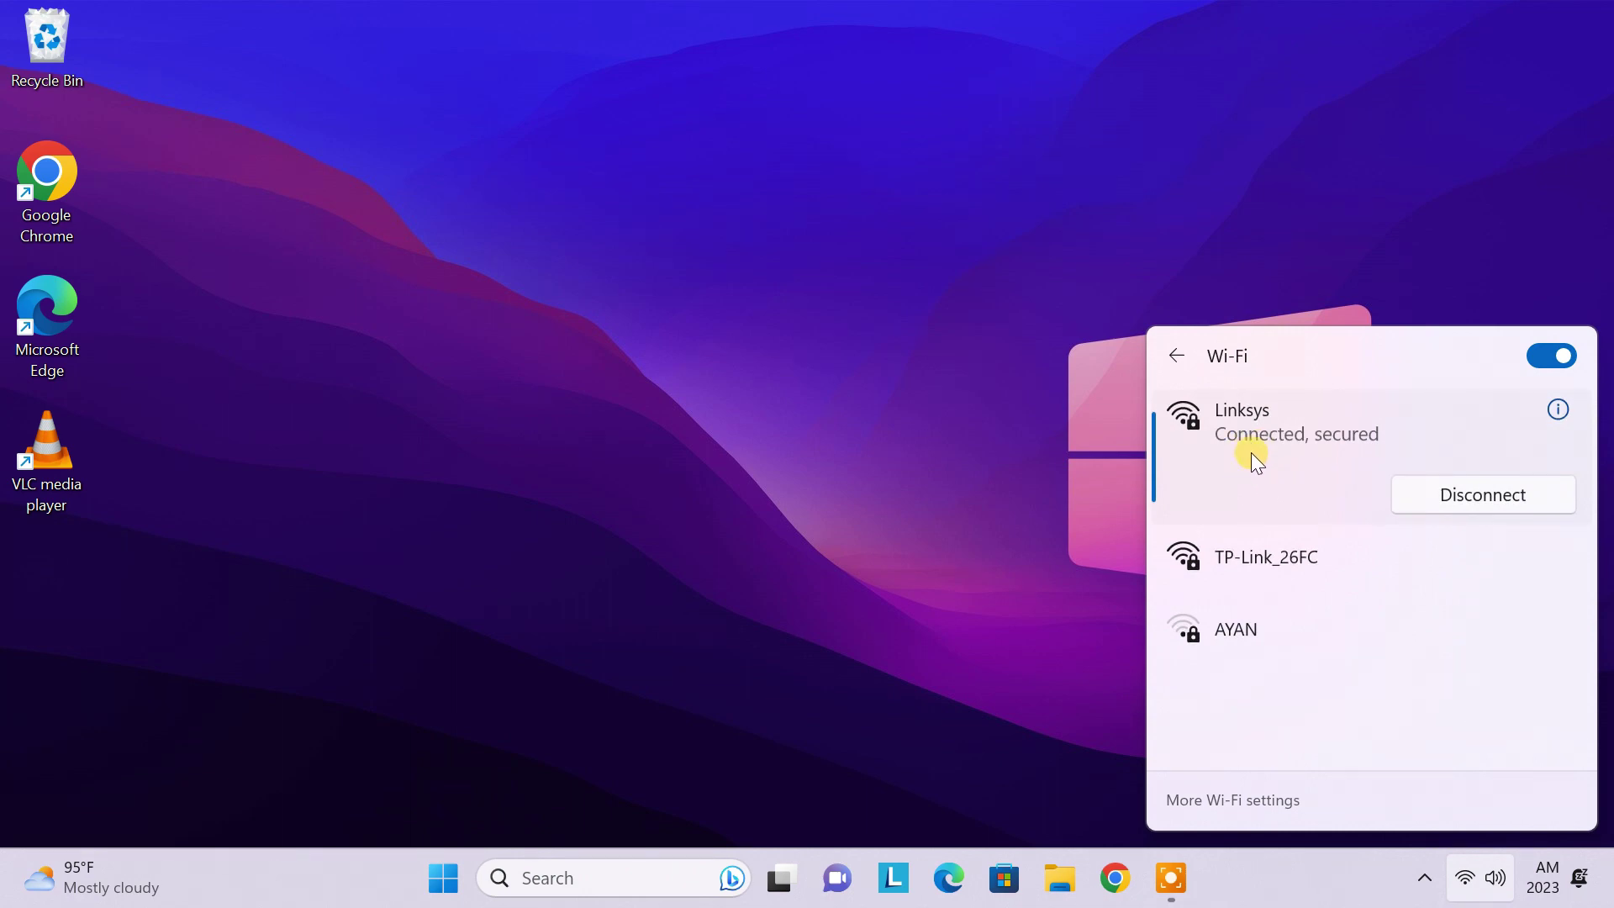
left_click(936, 517)
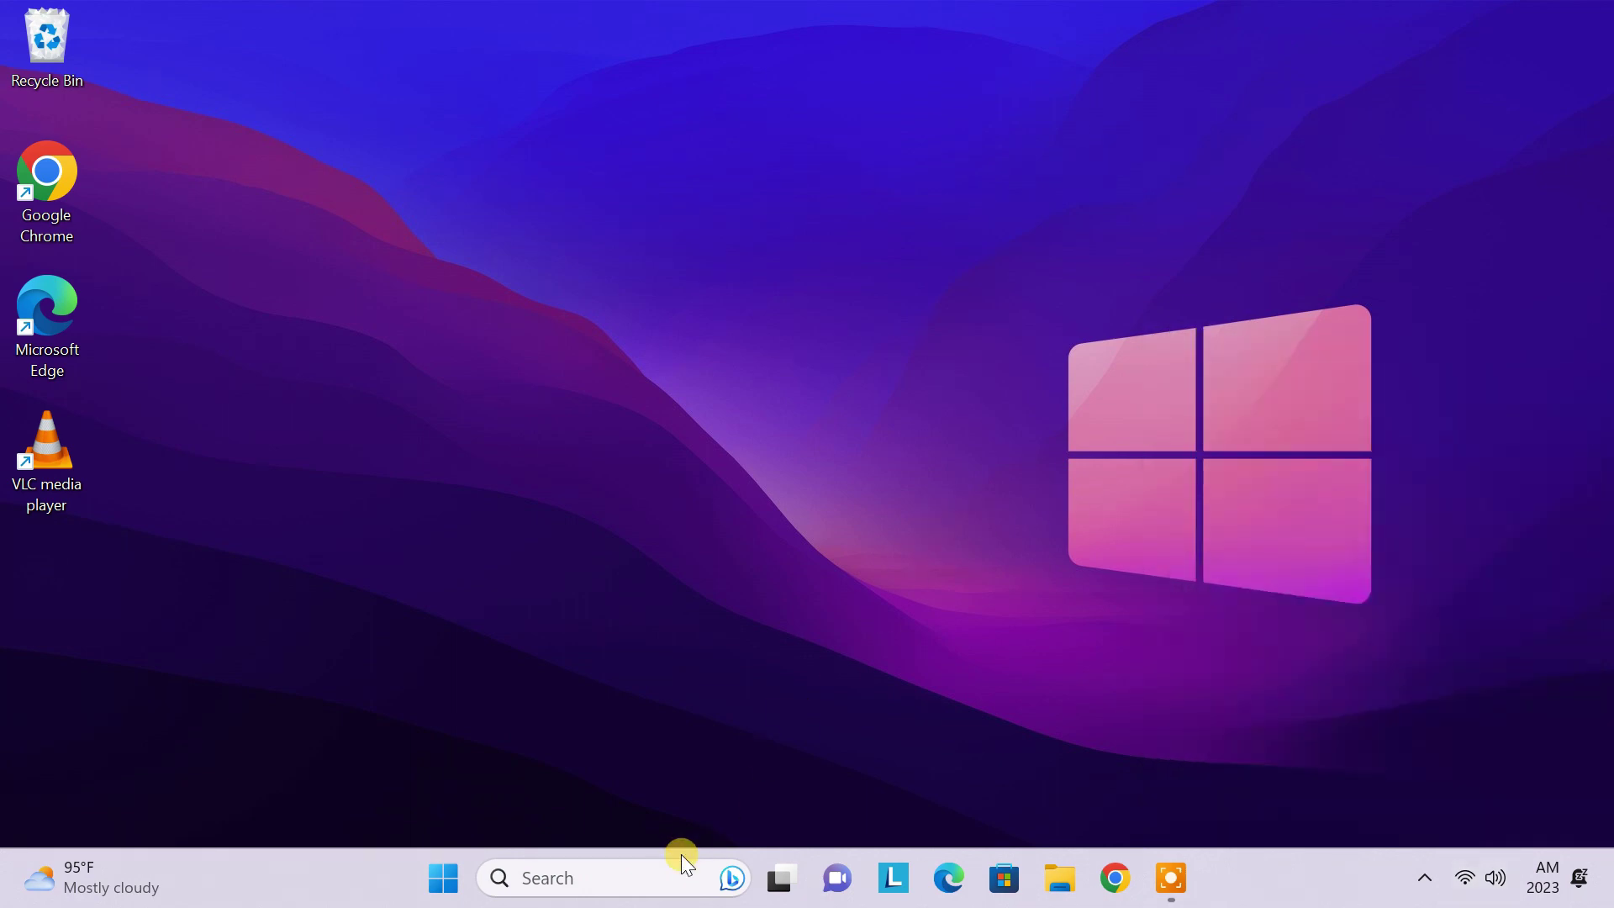
left_click(672, 873)
type("remote desk")
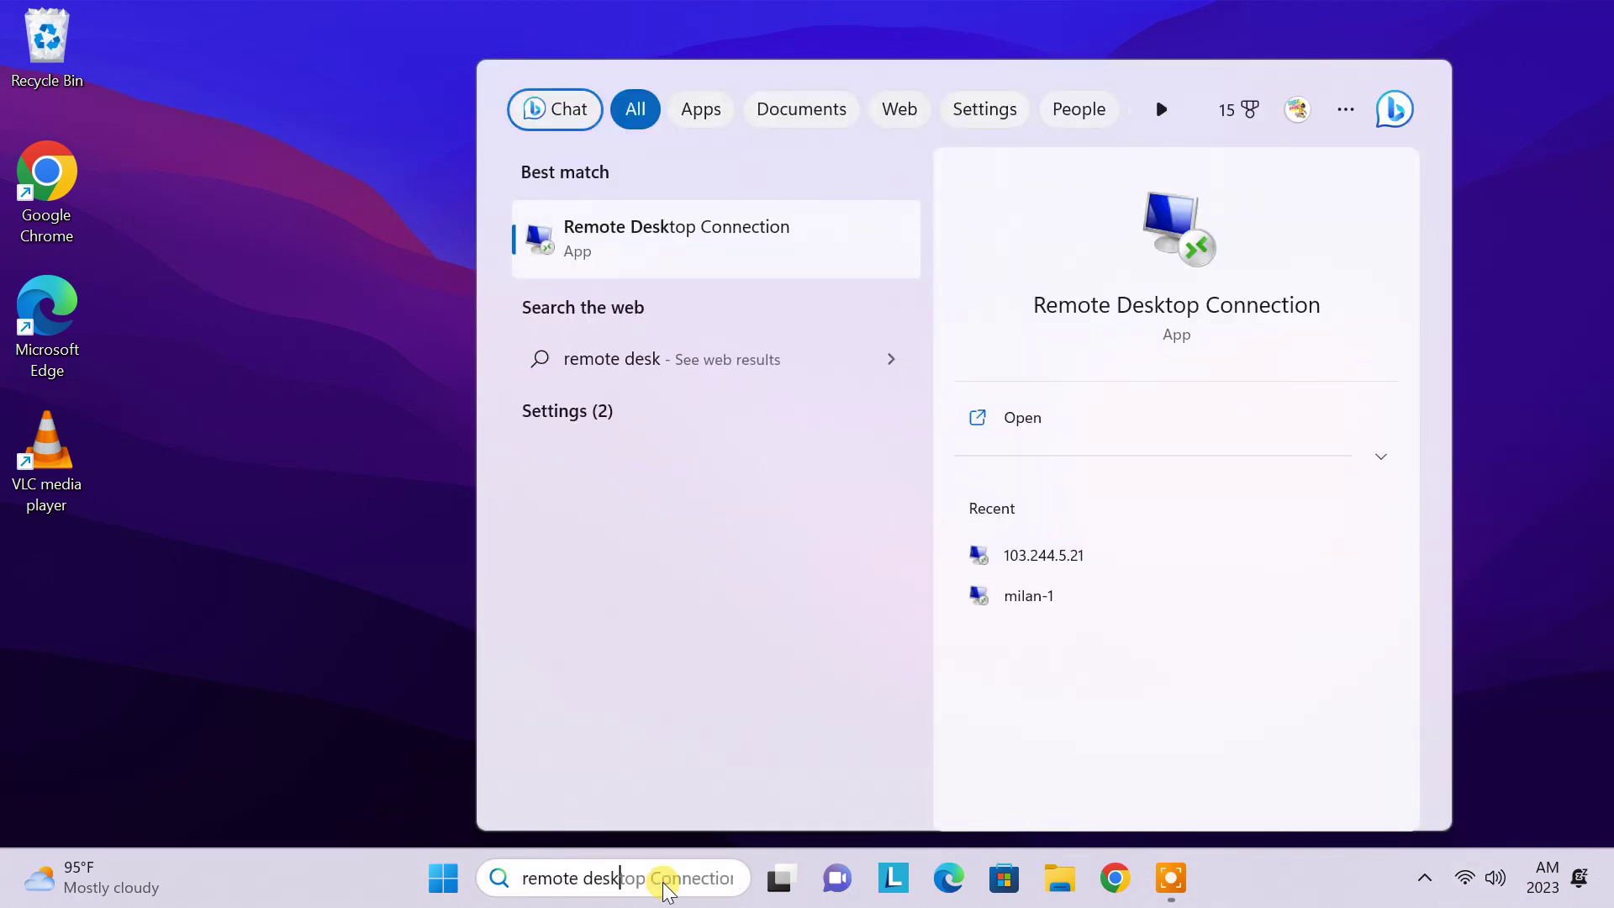
type("top")
left_click(746, 236)
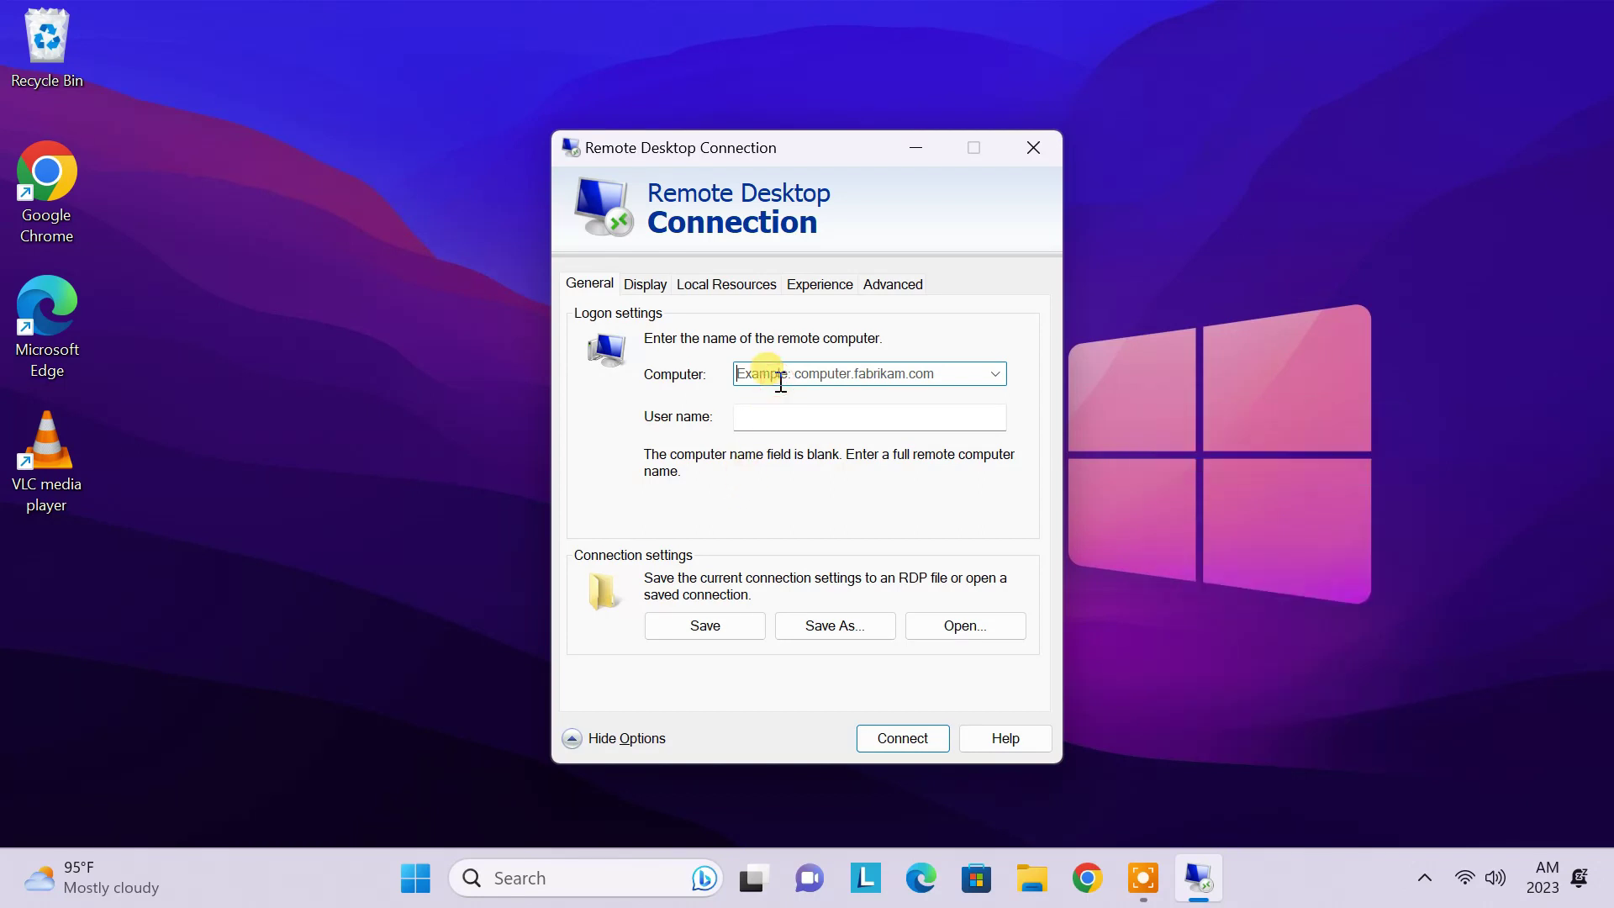
key("ctrl+v")
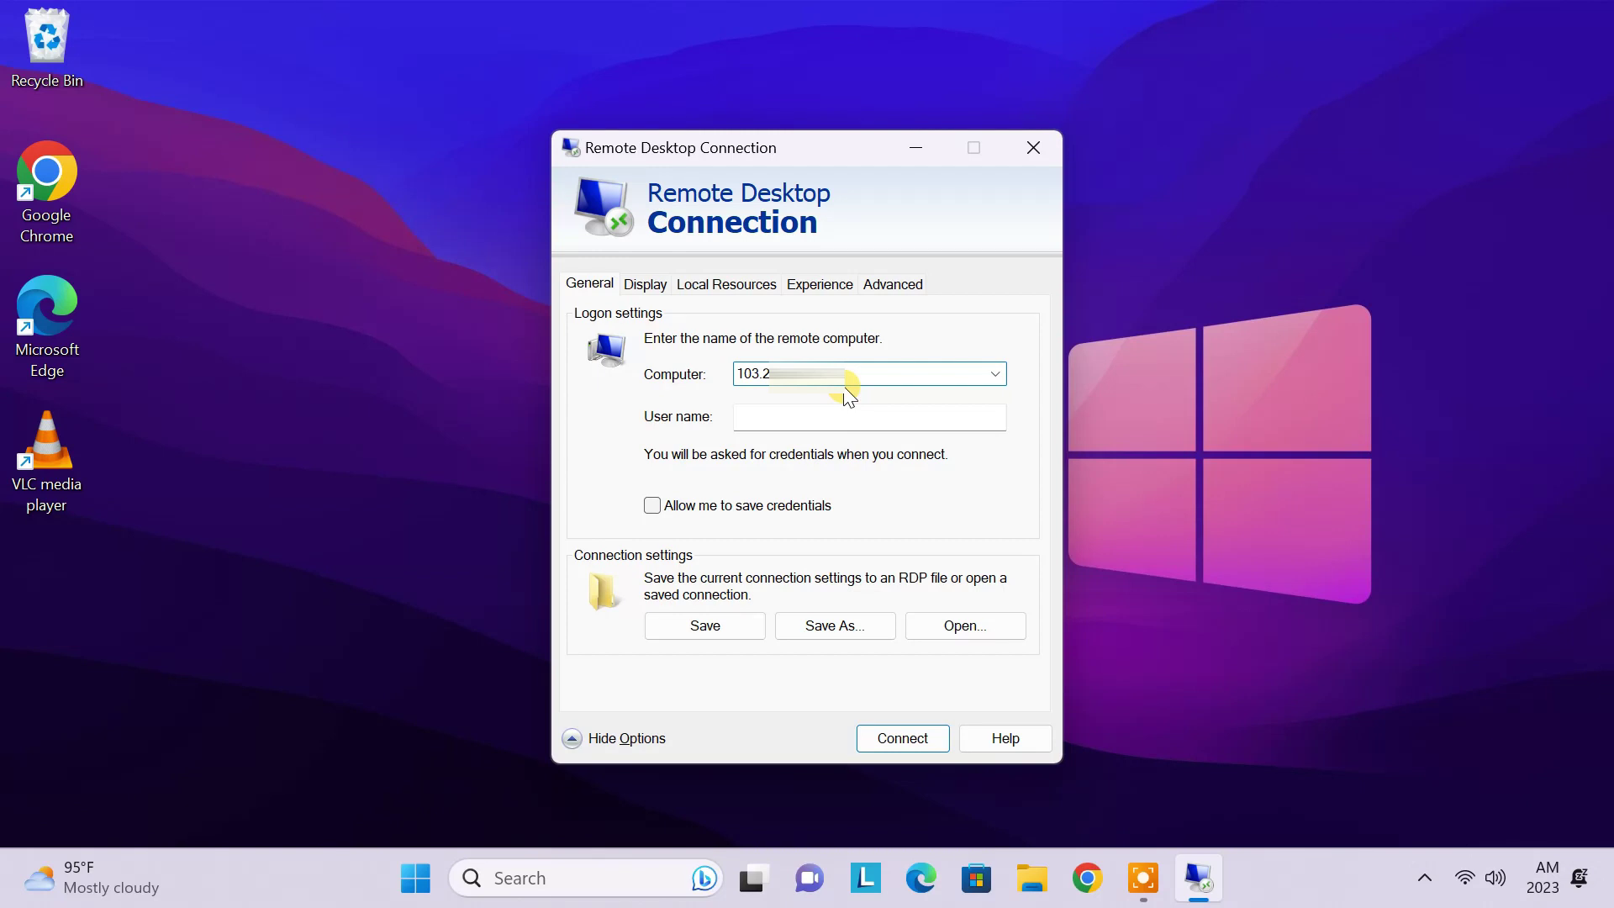
left_click_drag(847, 381, 738, 373)
key("BackSpace")
type("milan125.ddns.net")
left_click(830, 414)
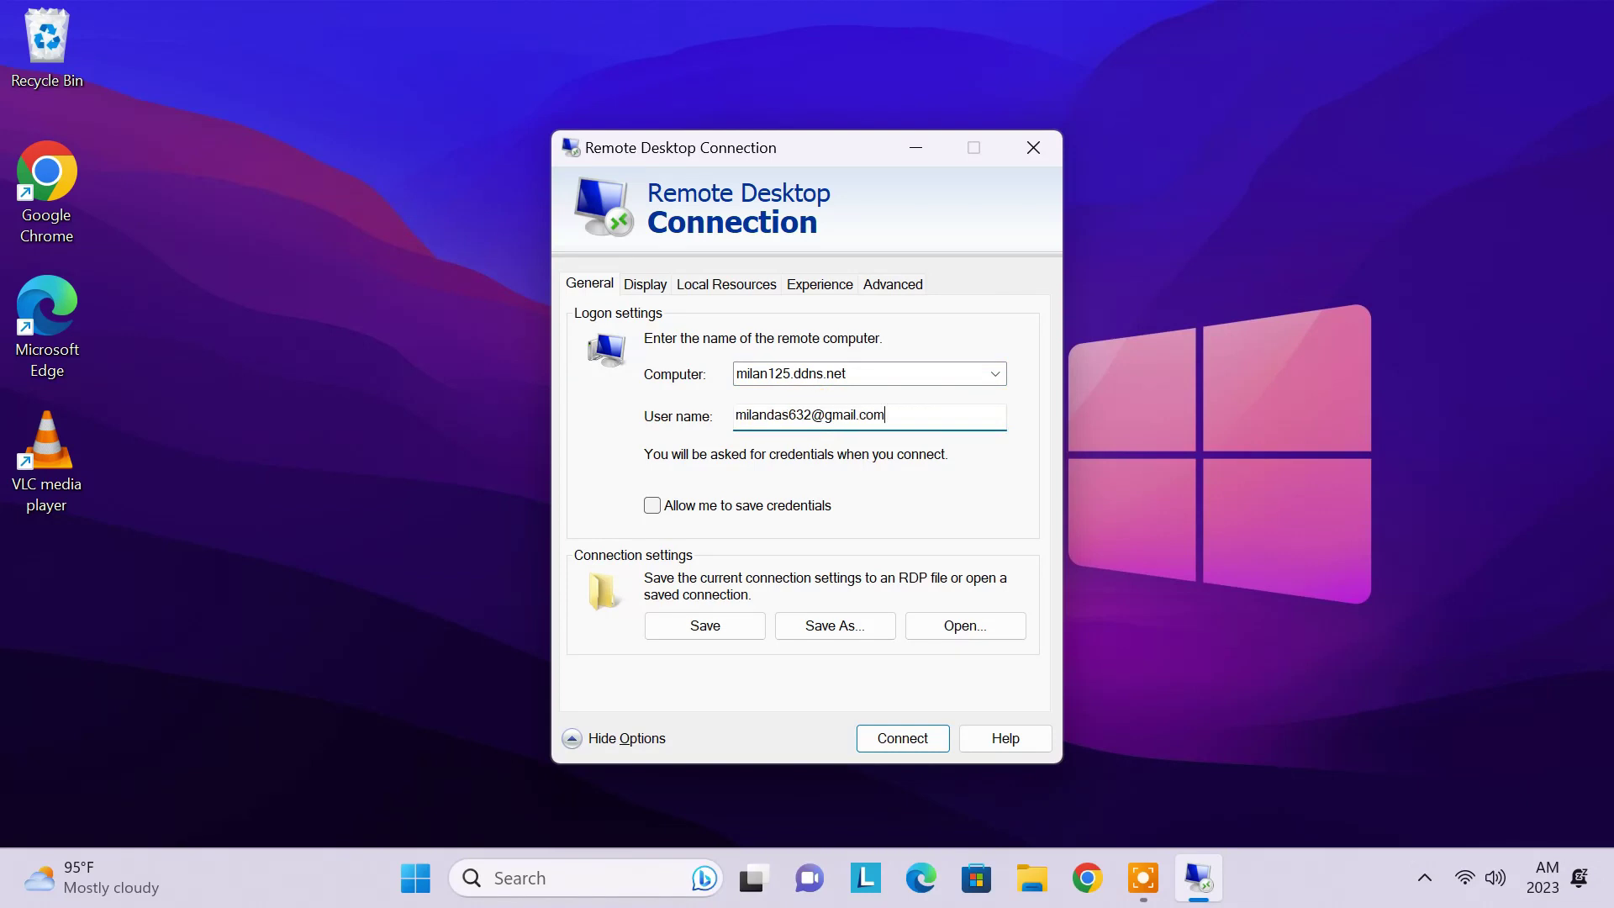
left_click(652, 505)
Step: Connect, enter the account password, and accept the certificate warning permanently
left_click(901, 737)
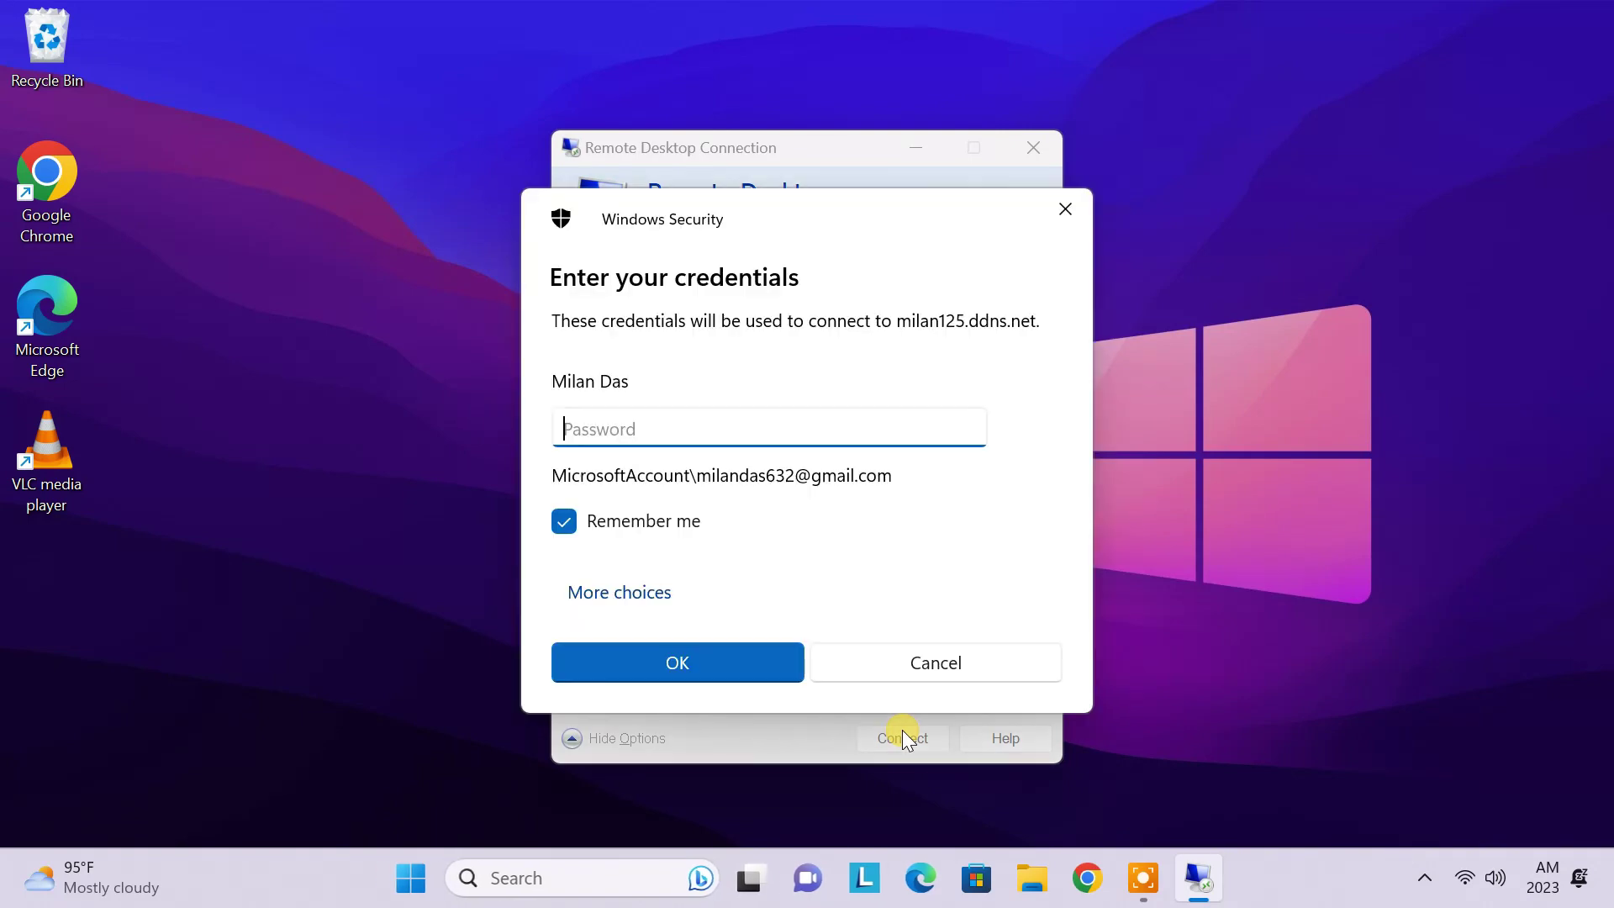
key("ctrl+v")
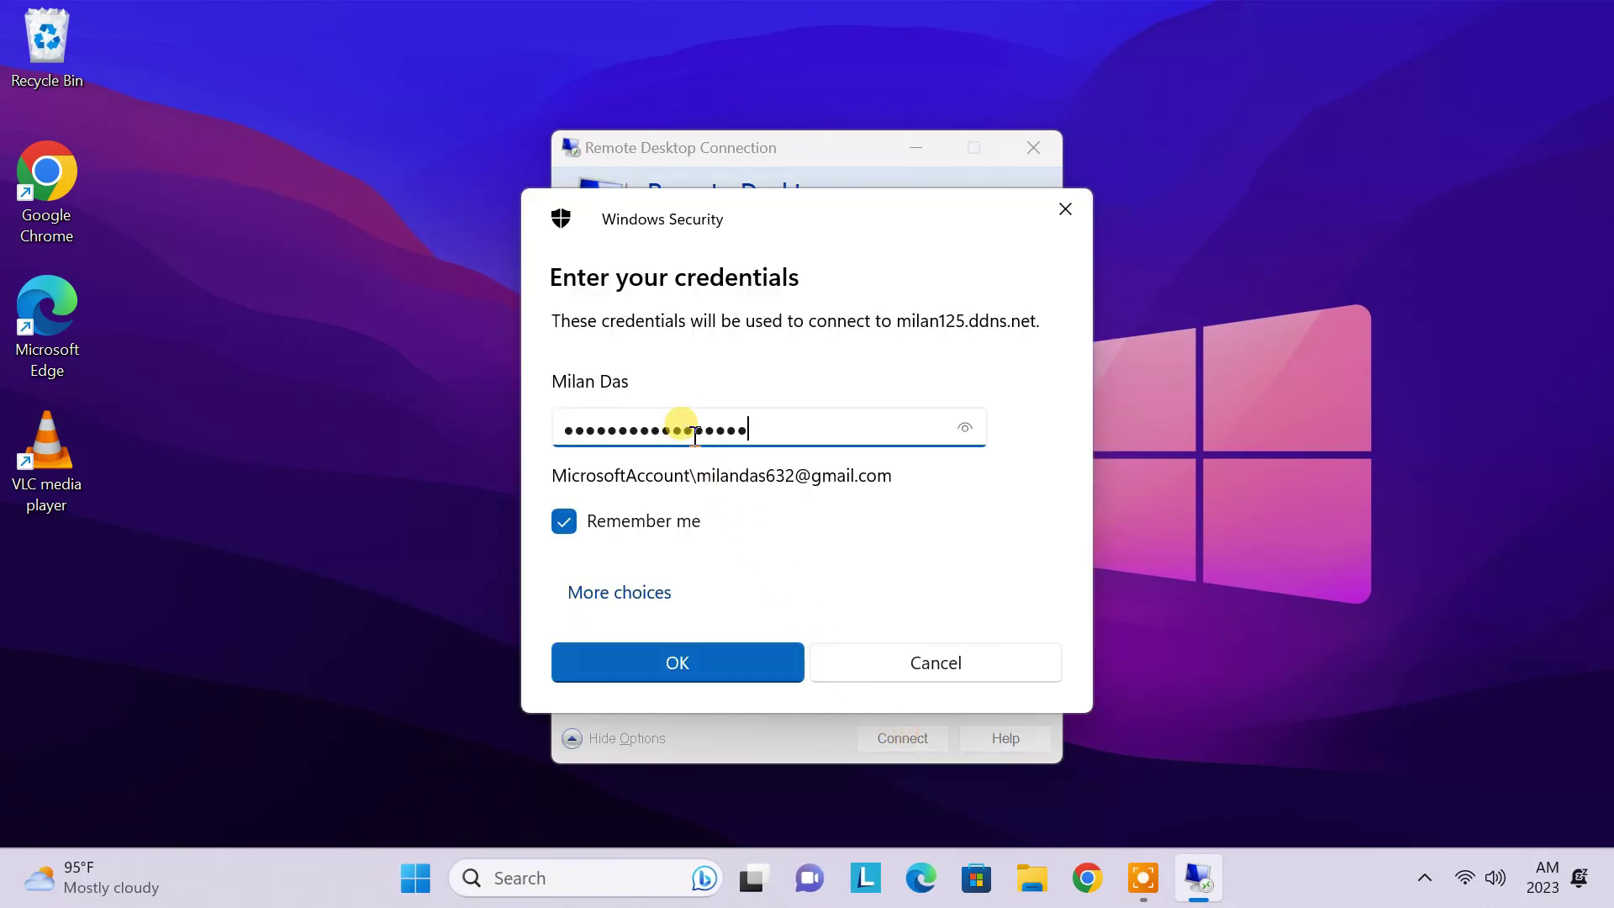
left_click(738, 655)
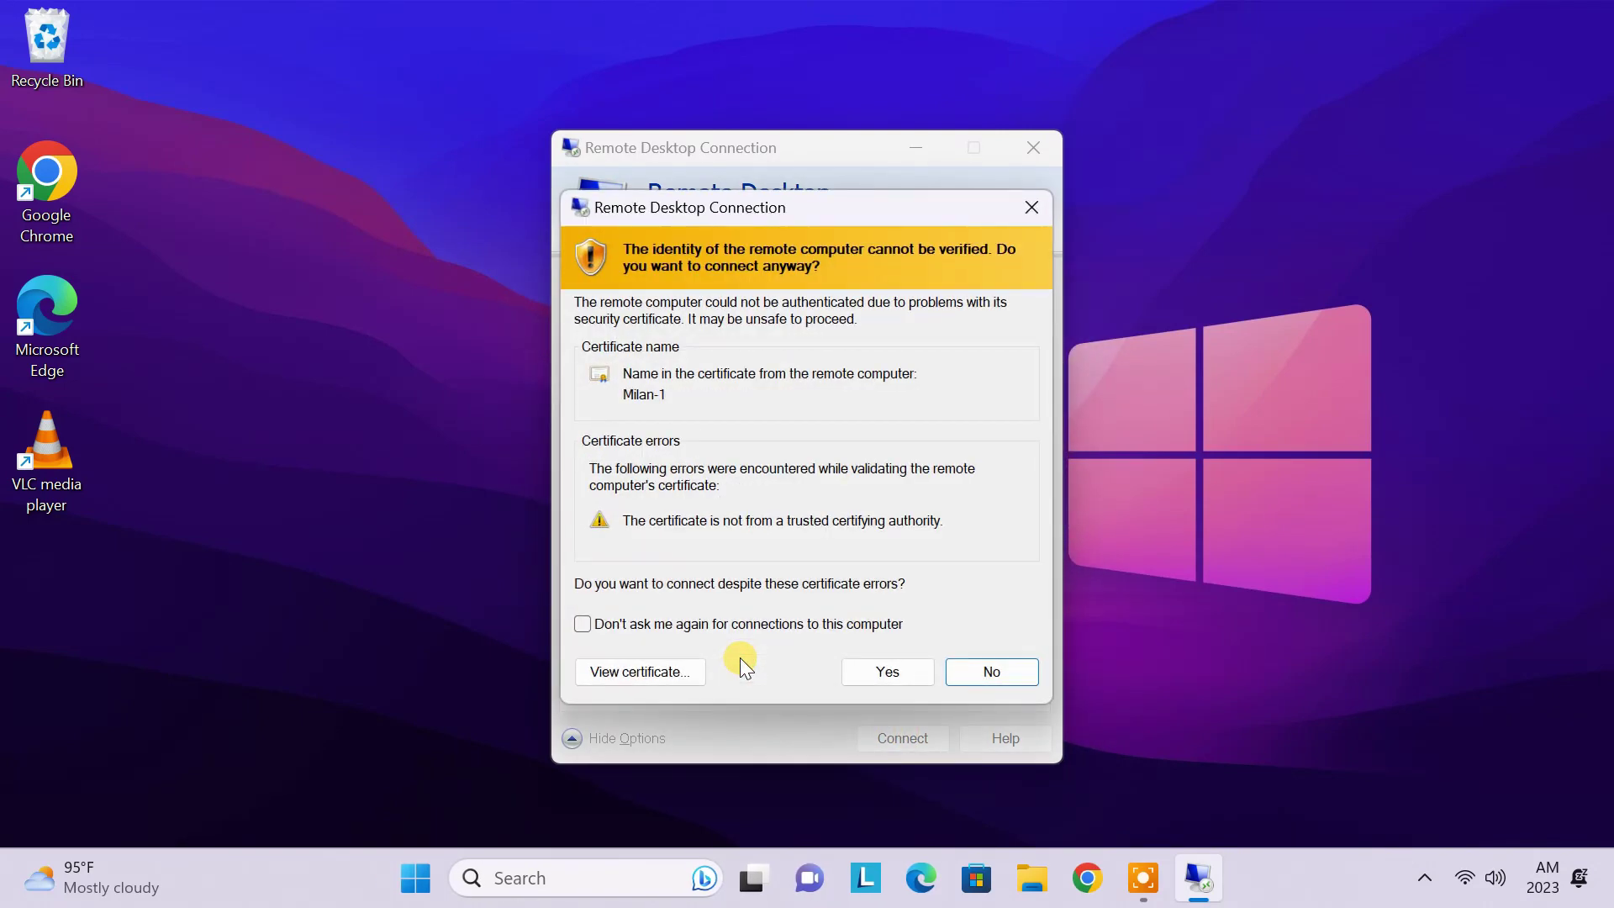
left_click(599, 626)
left_click(914, 677)
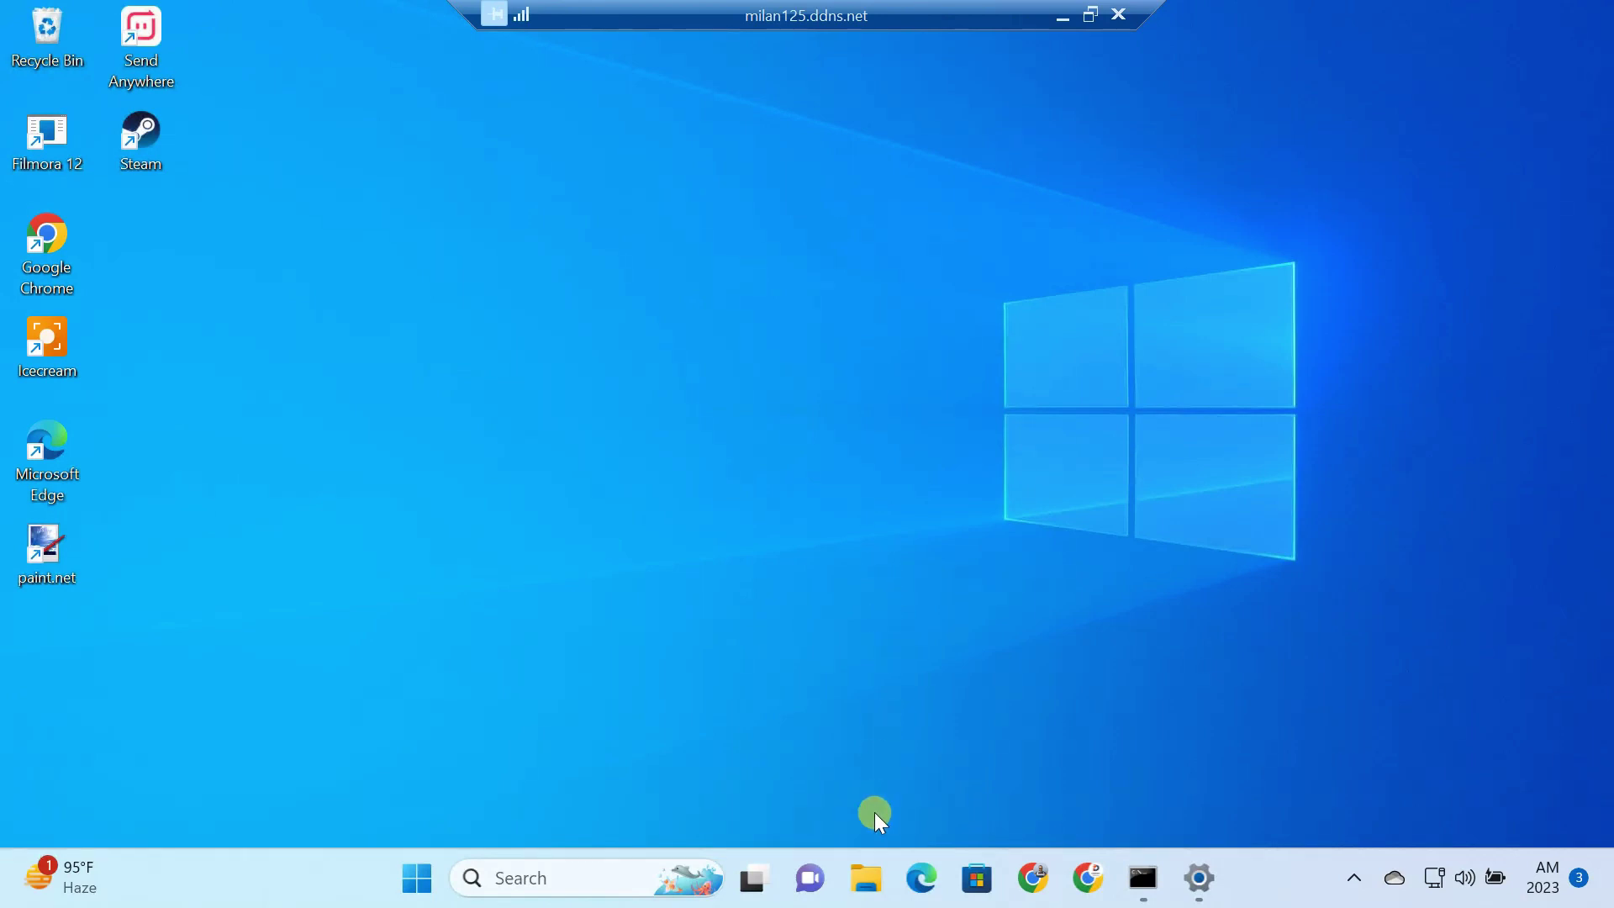
Step: View the remote PC's drives in This PC, then close File Explorer, Command Prompt and Settings
left_click(874, 877)
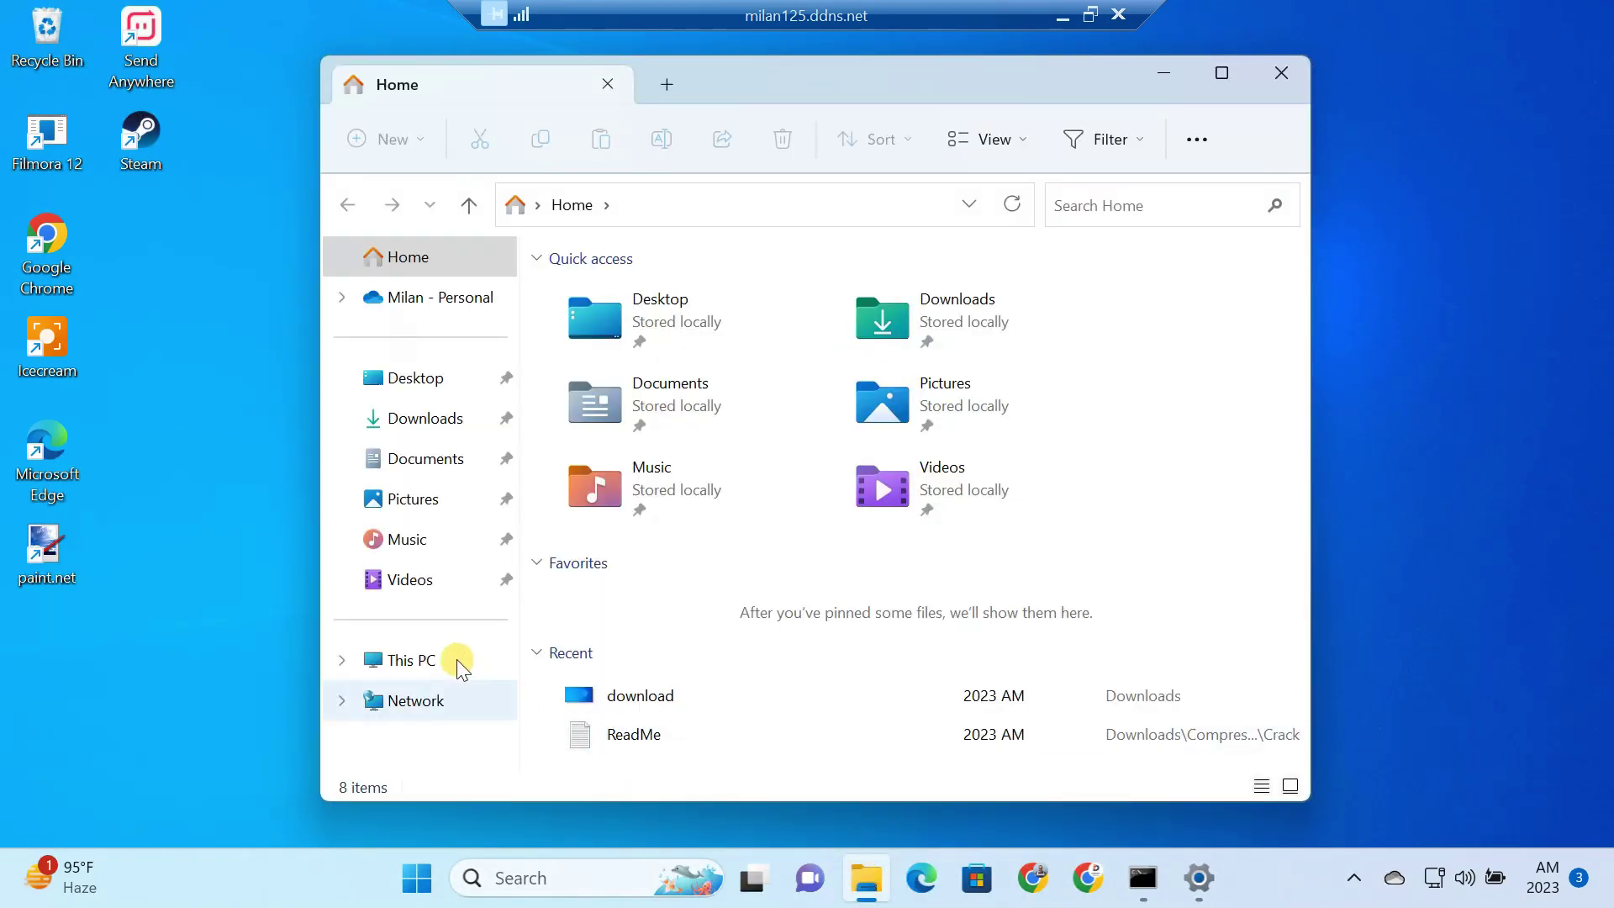
left_click(457, 660)
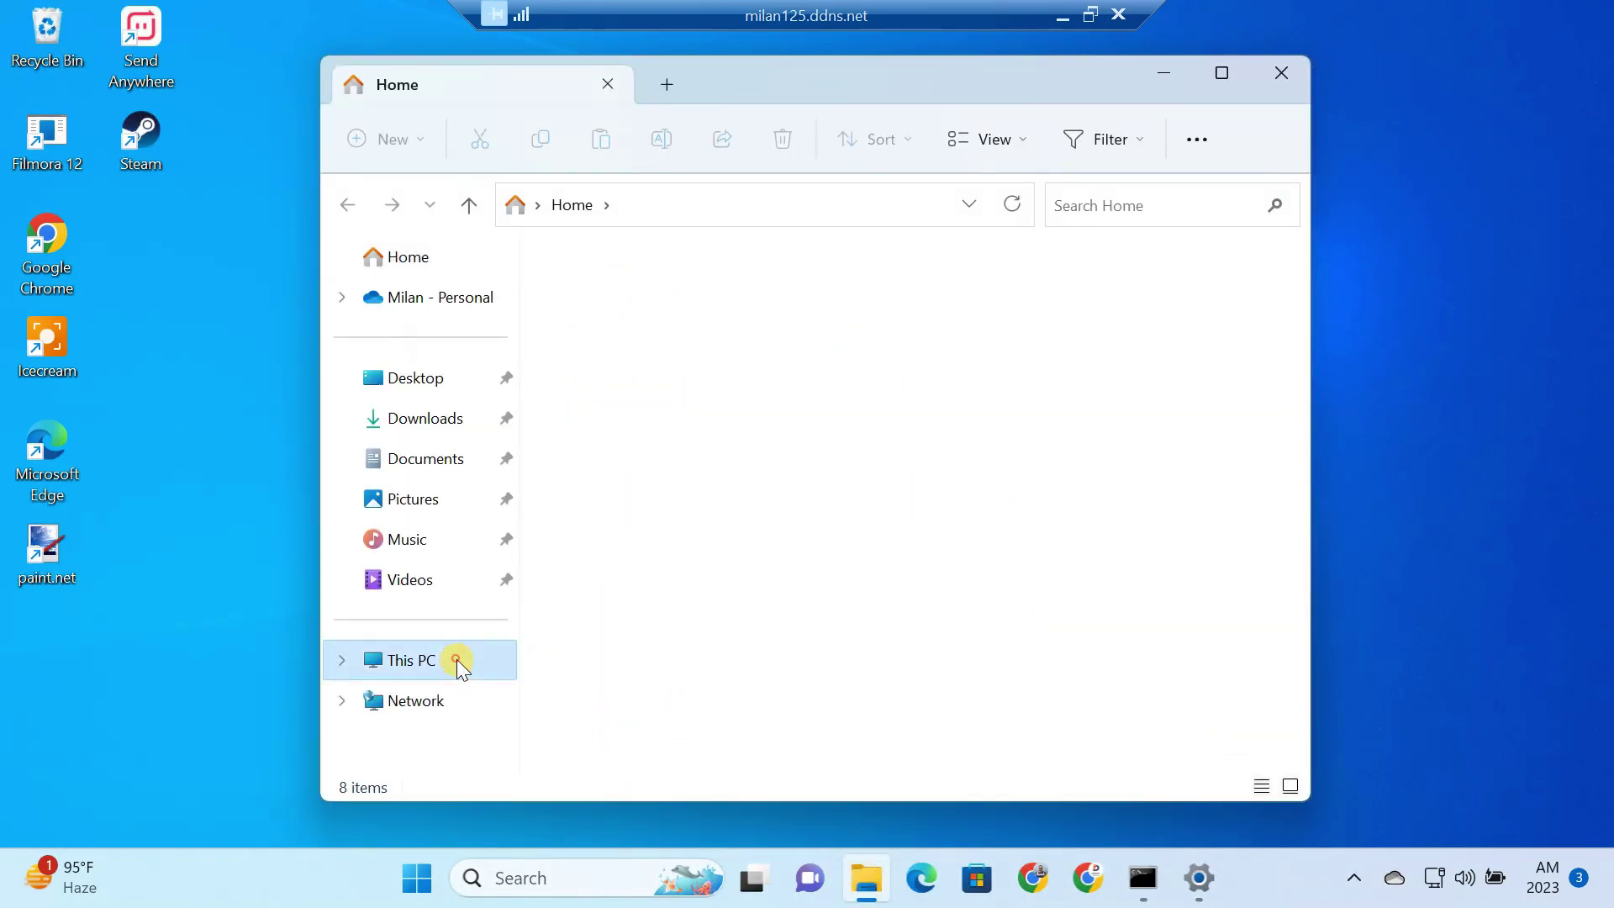
left_click(1276, 75)
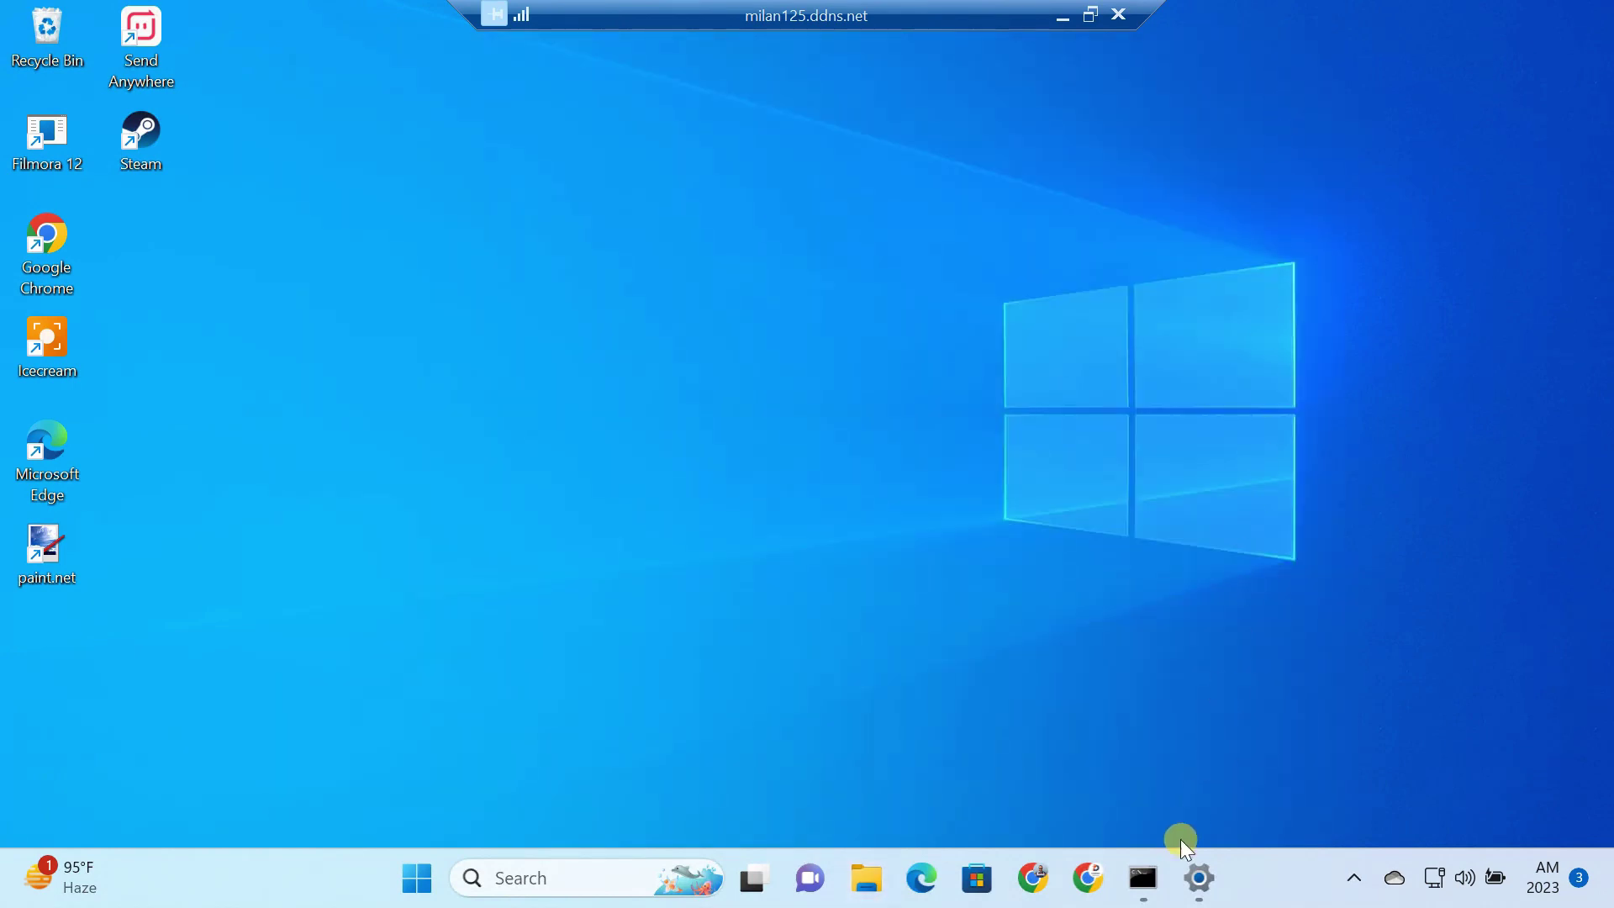
left_click(1143, 877)
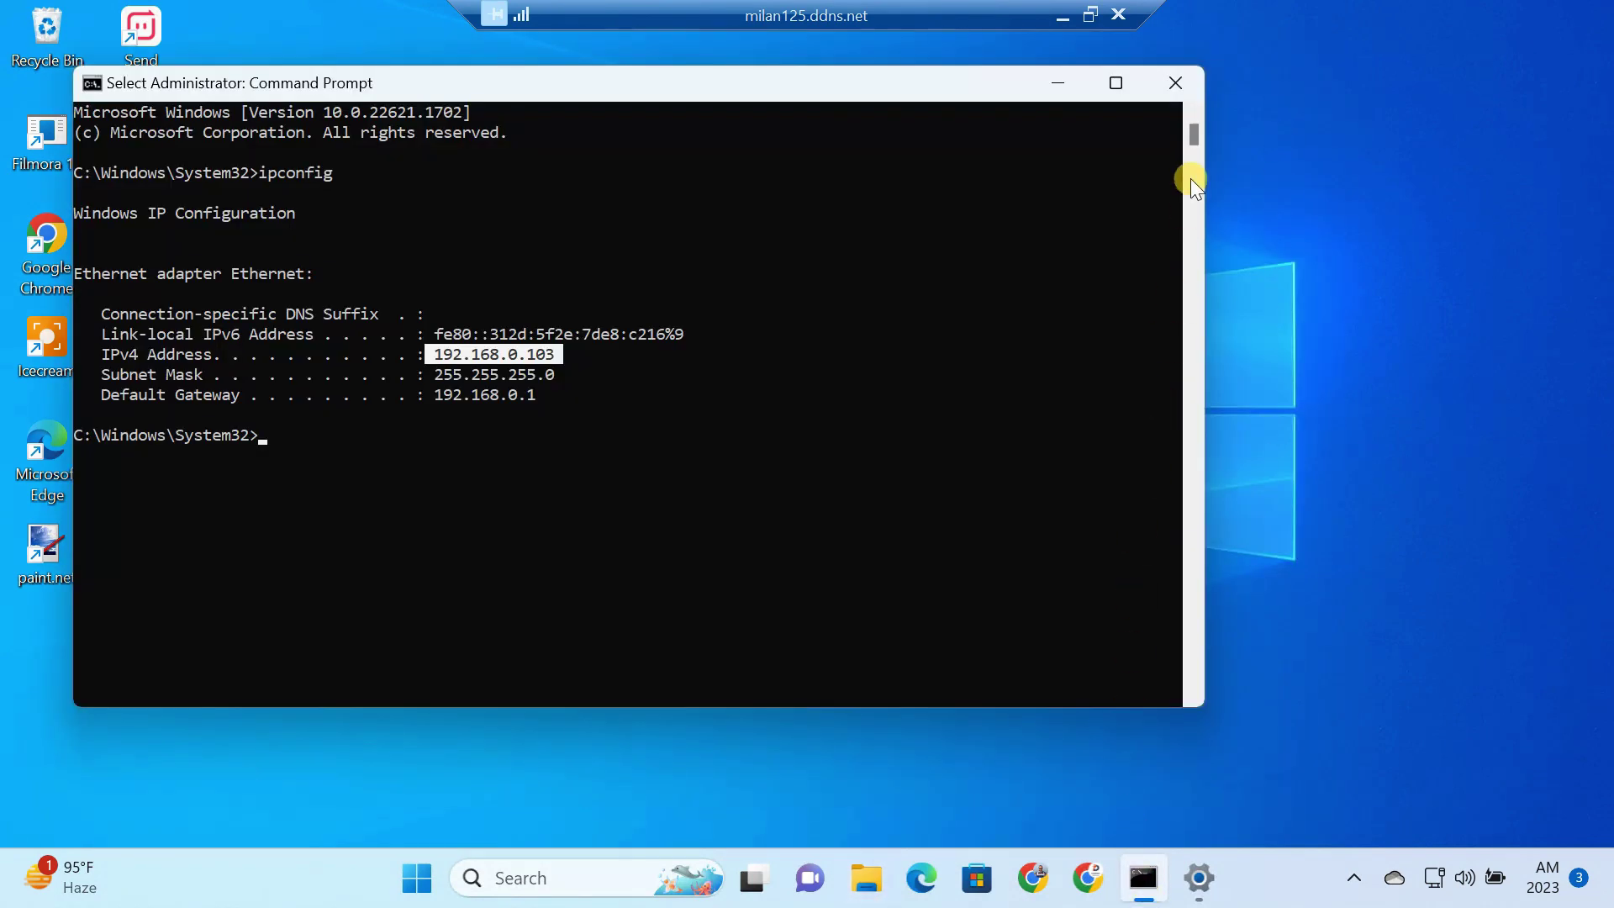
left_click(1180, 74)
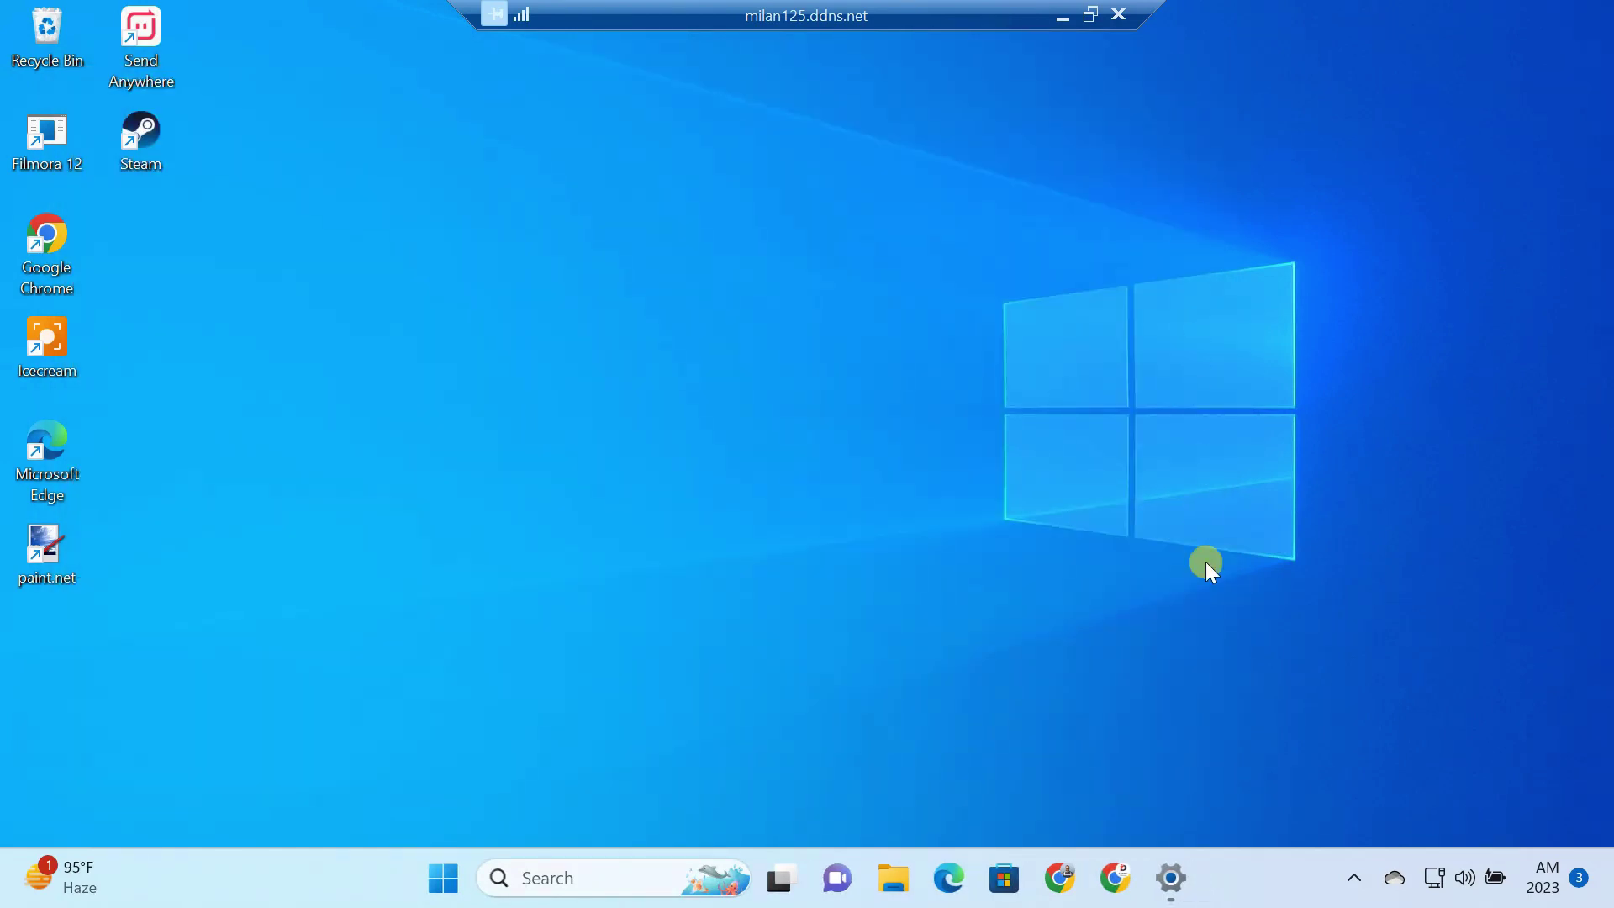
left_click(1171, 874)
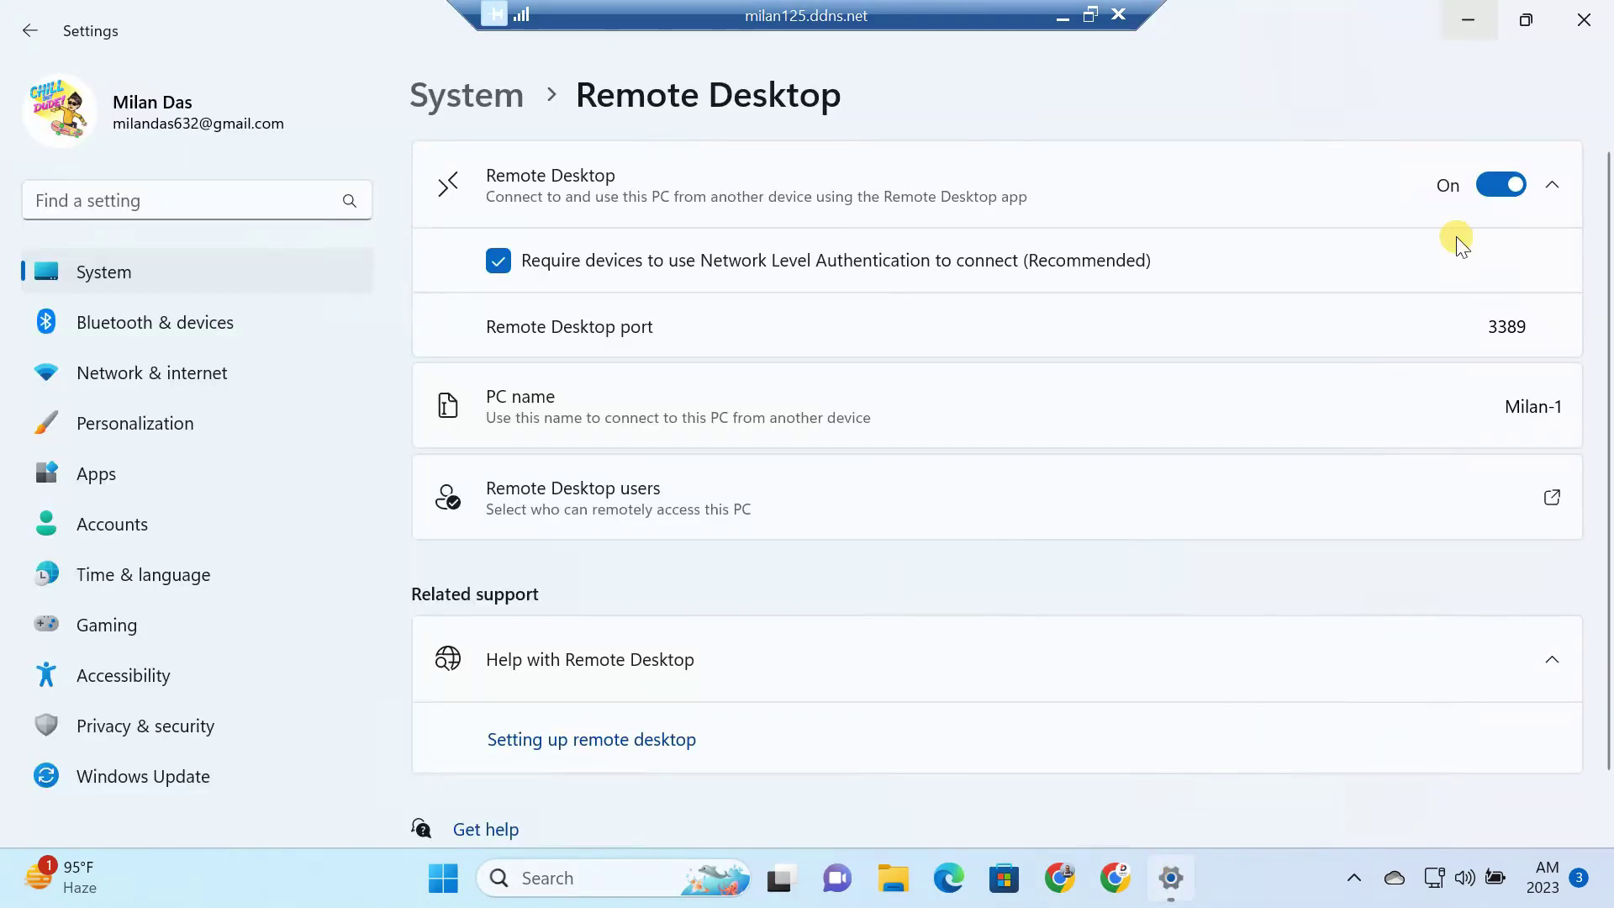
left_click(1577, 21)
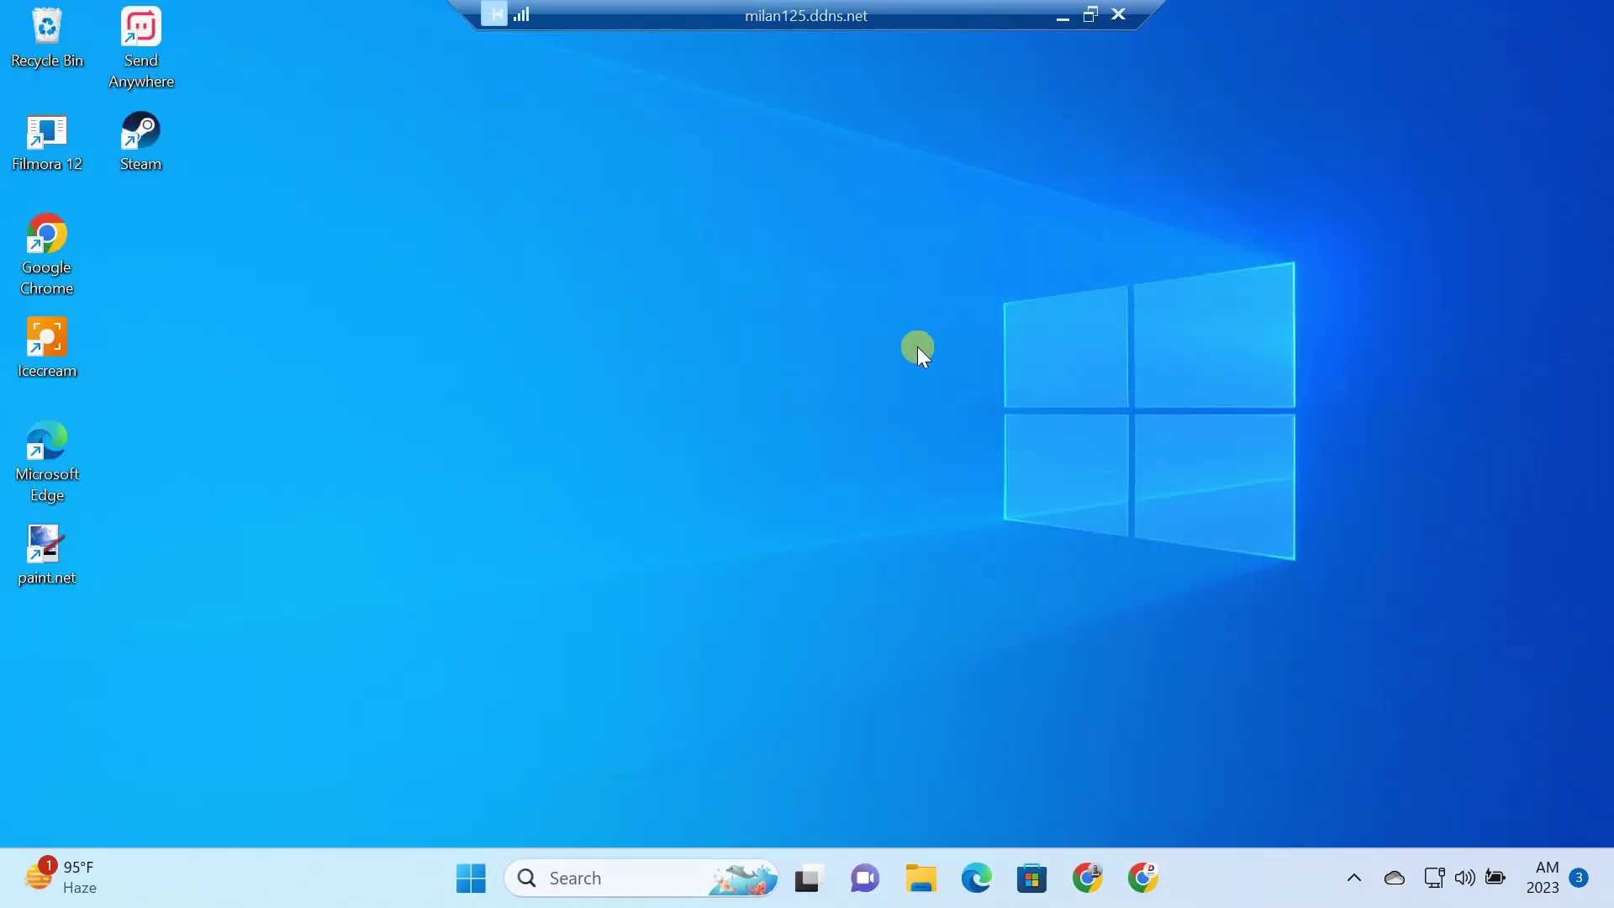